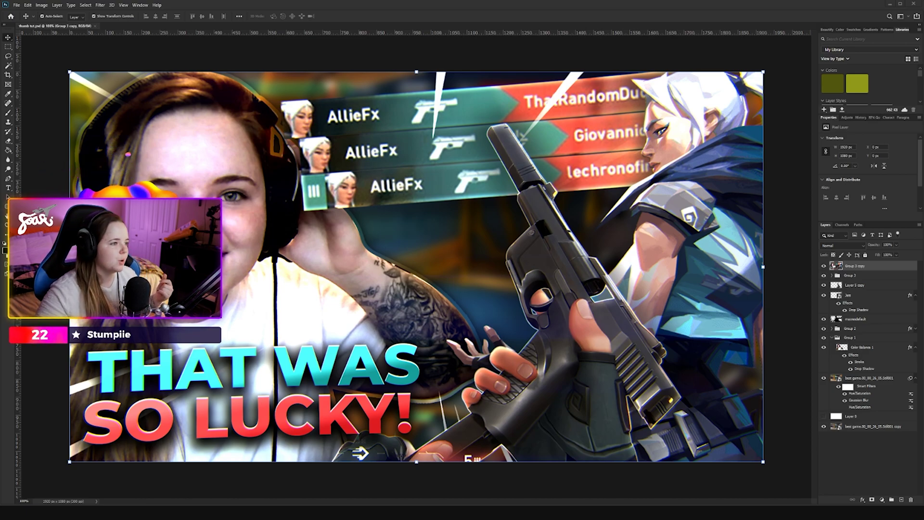
Step: Create a new 1920 × 1080 pixel RGB document at 300 pixels/inch with a white background
{"action": "left_click", "coordinate": [17, 5]}
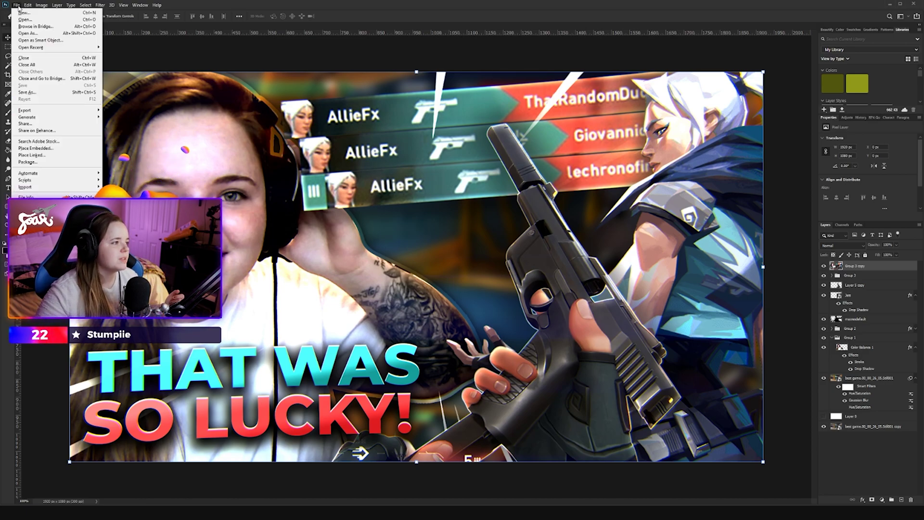
{"action": "left_click", "coordinate": [22, 12]}
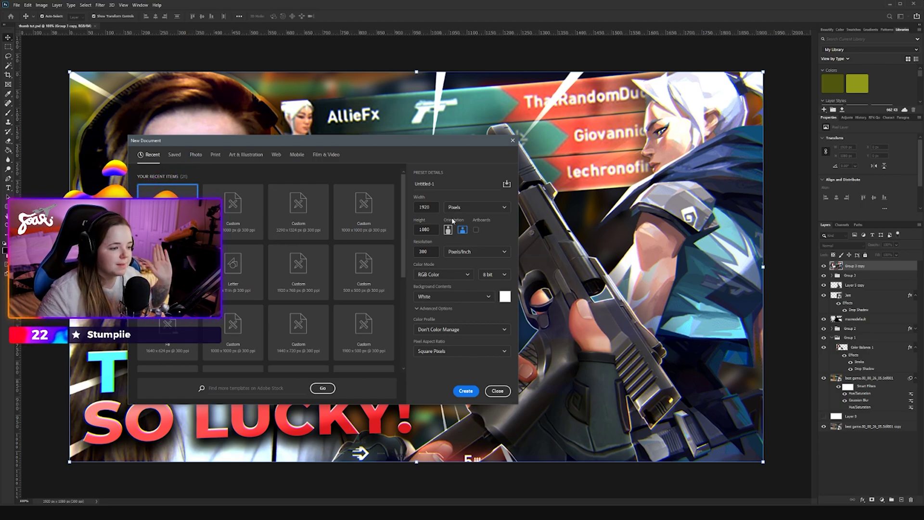
{"action": "left_click", "coordinate": [469, 389]}
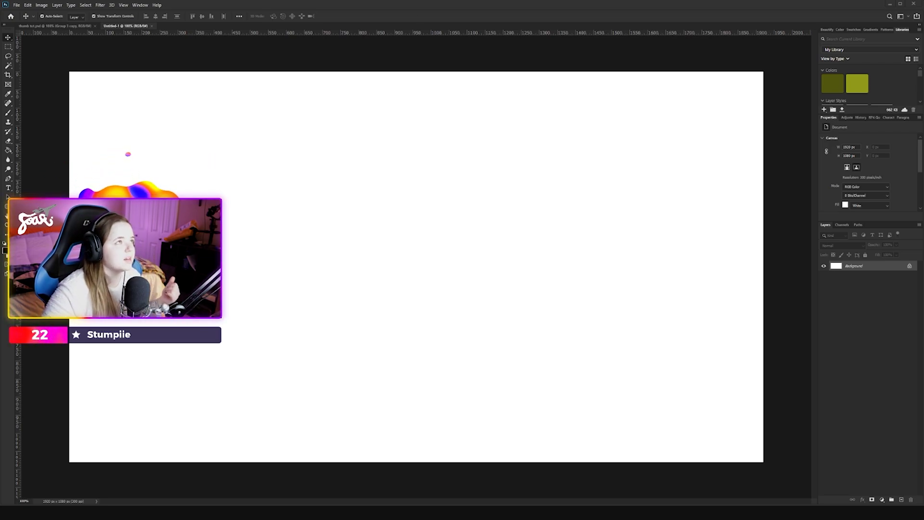
Step: Place the game screenshot, the Jett character, the speed-lines overlay and the webcam photo as full-height layers on the canvas
{"action": "left_click_drag", "start_coordinate": [297, 224], "coordinate": [310, 220]}
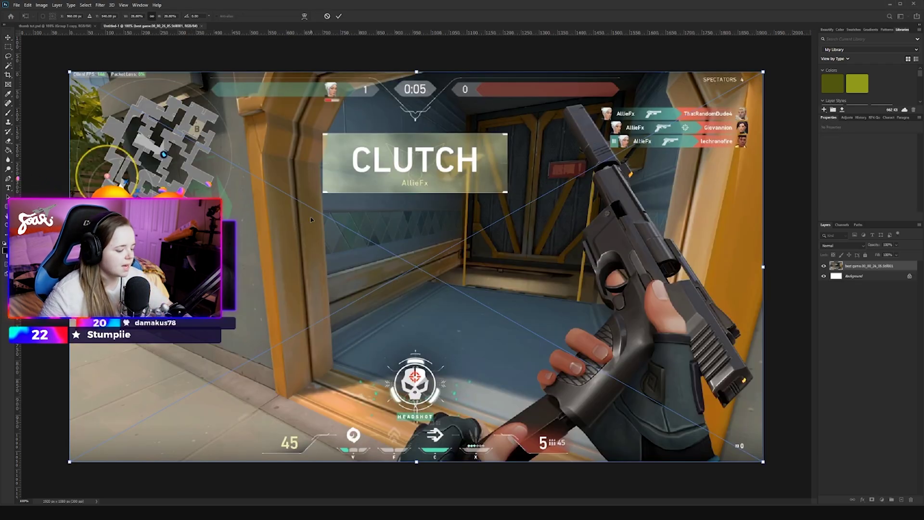
{"action": "key", "text": "Return"}
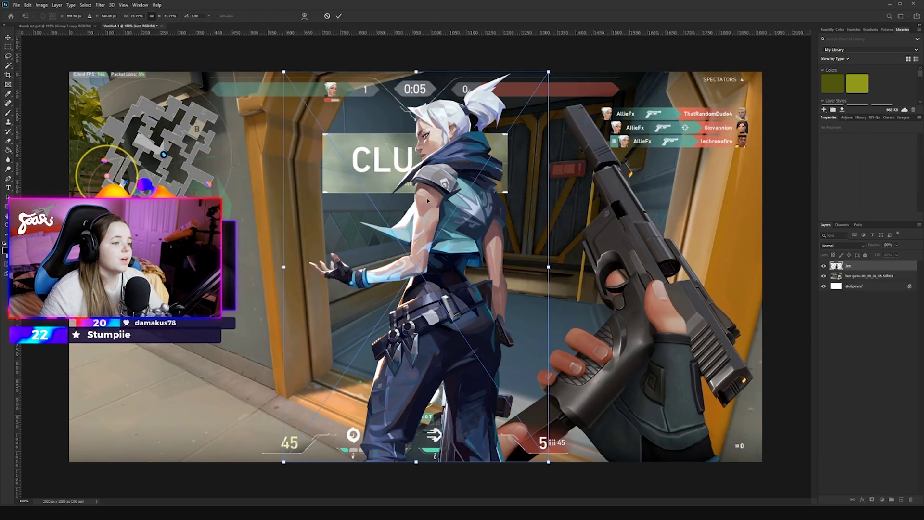
{"action": "key", "text": "Return"}
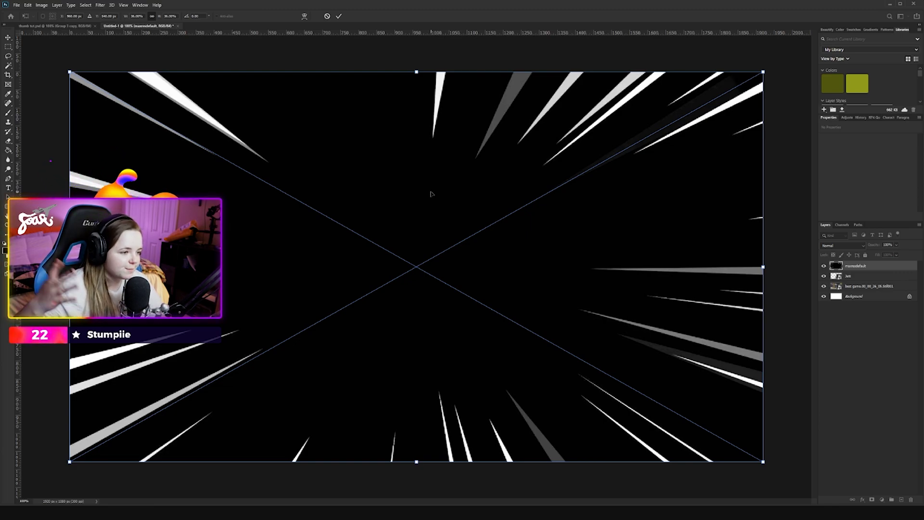
{"action": "key", "text": "Return"}
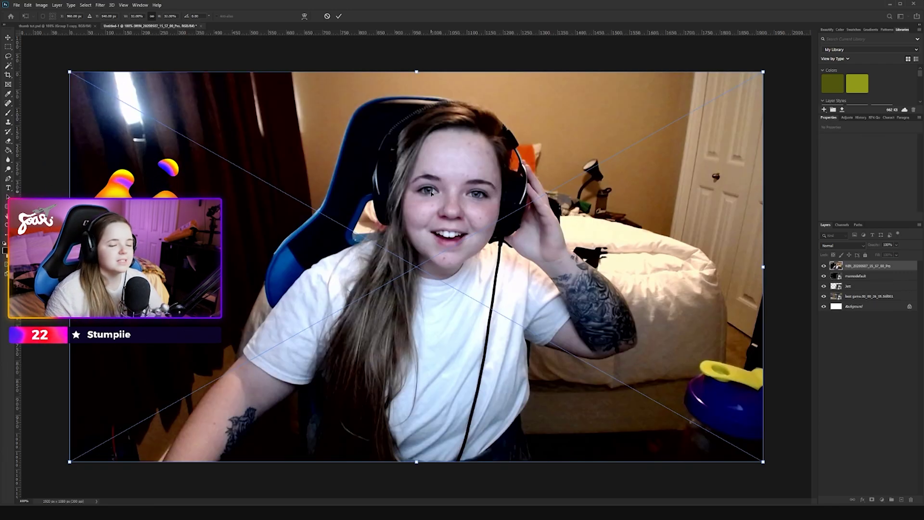
{"action": "key", "text": "Return"}
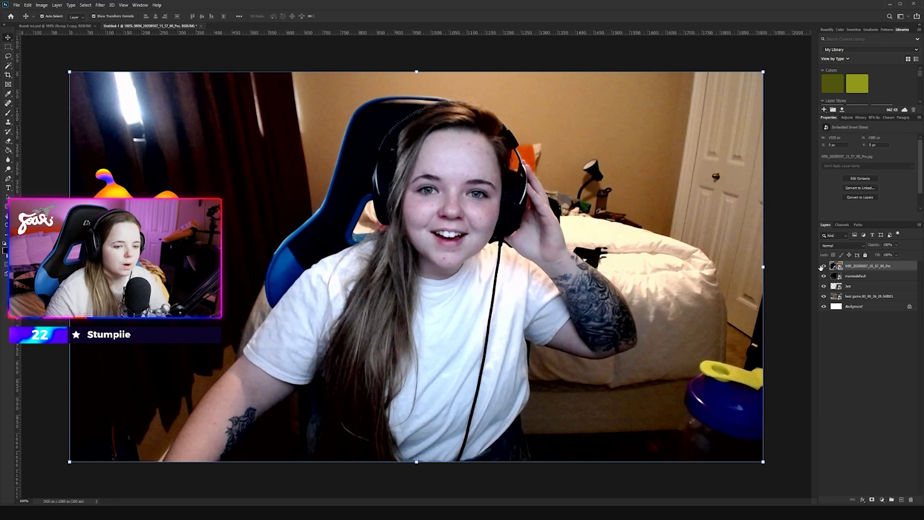
Step: Hide the webcam photo, speed-lines and Jett layers, and duplicate the game screenshot layer
{"action": "left_click_drag", "start_coordinate": [821, 267], "coordinate": [902, 499]}
{"action": "left_click", "coordinate": [823, 307]}
{"action": "left_click", "coordinate": [823, 296]}
{"action": "left_click", "coordinate": [866, 295]}
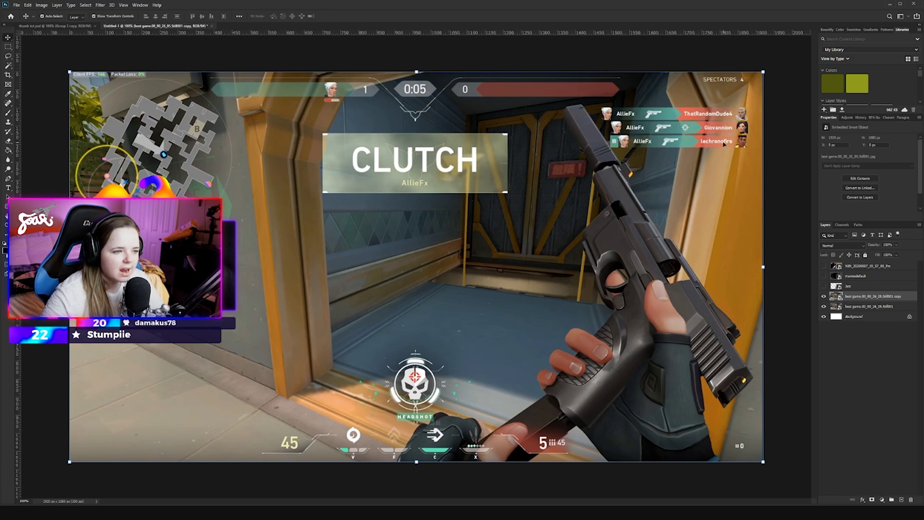
Step: Show the webcam photo layer and move it directly above the duplicated game screenshot layer
{"action": "left_click", "coordinate": [823, 286]}
{"action": "left_click", "coordinate": [824, 285]}
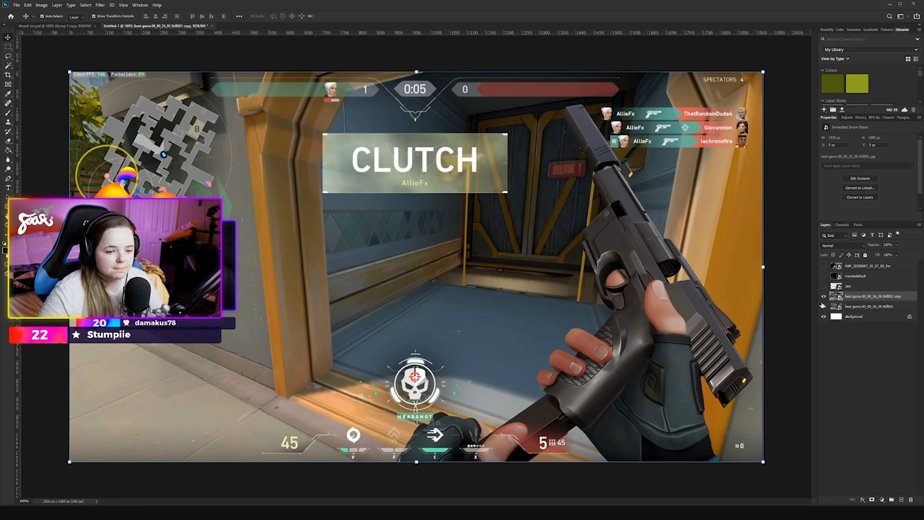
{"action": "left_click", "coordinate": [823, 267]}
{"action": "left_click_drag", "start_coordinate": [868, 267], "coordinate": [866, 292]}
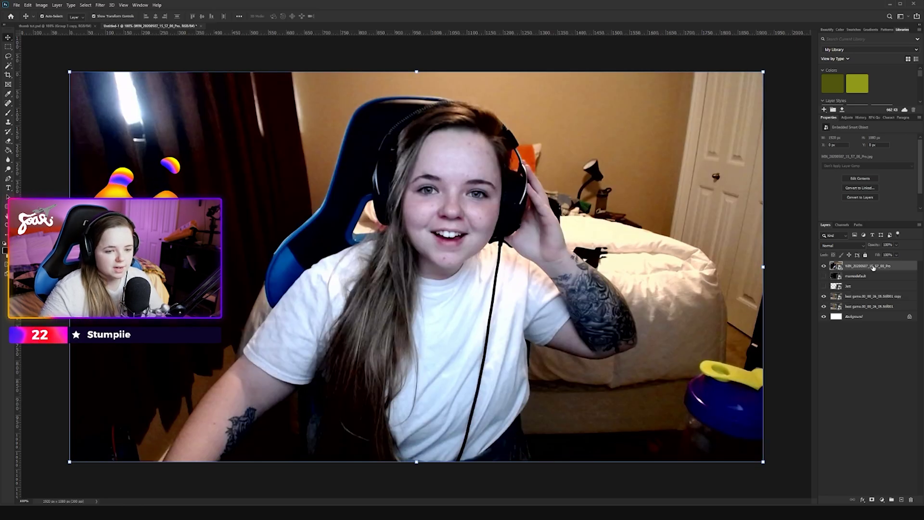
Step: Start a Pen tool path at the webcam photo's lower edge, tracing the outer edge of the tattooed forearm up to the sleeve hem
{"action": "key", "text": "ctrl+plus"}
{"action": "key", "text": "ctrl+plus"}
{"action": "left_click_drag", "start_coordinate": [427, 342], "coordinate": [610, 271]}
{"action": "key", "text": "p"}
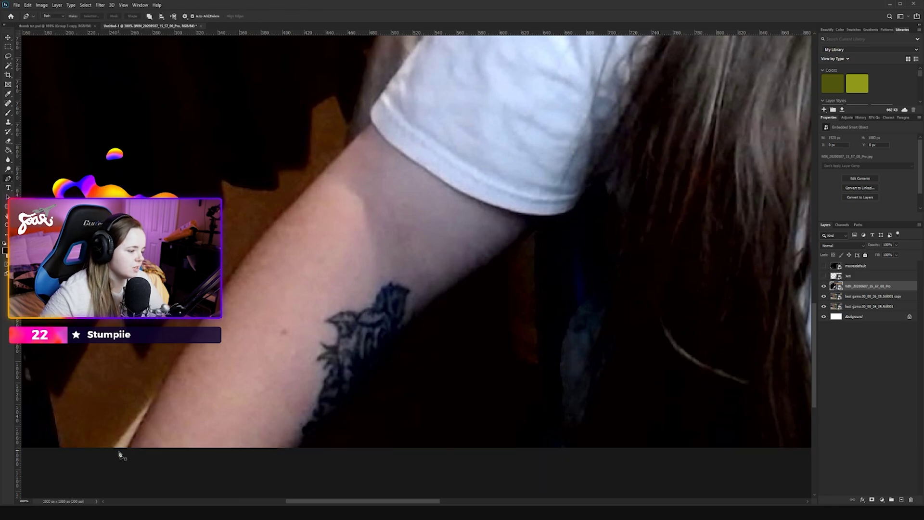
{"action": "left_click", "coordinate": [148, 404]}
{"action": "left_click", "coordinate": [239, 265]}
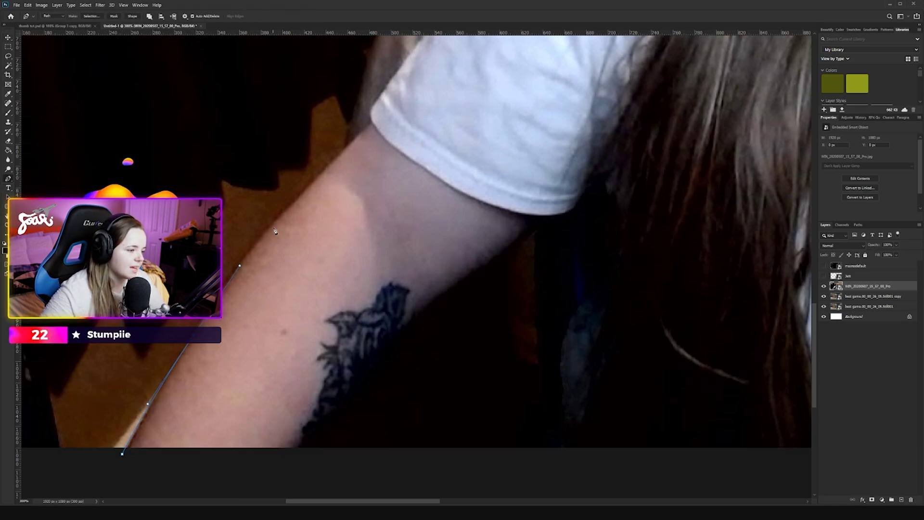
{"action": "left_click", "coordinate": [293, 204]}
{"action": "left_click", "coordinate": [343, 151]}
{"action": "left_click", "coordinate": [367, 127]}
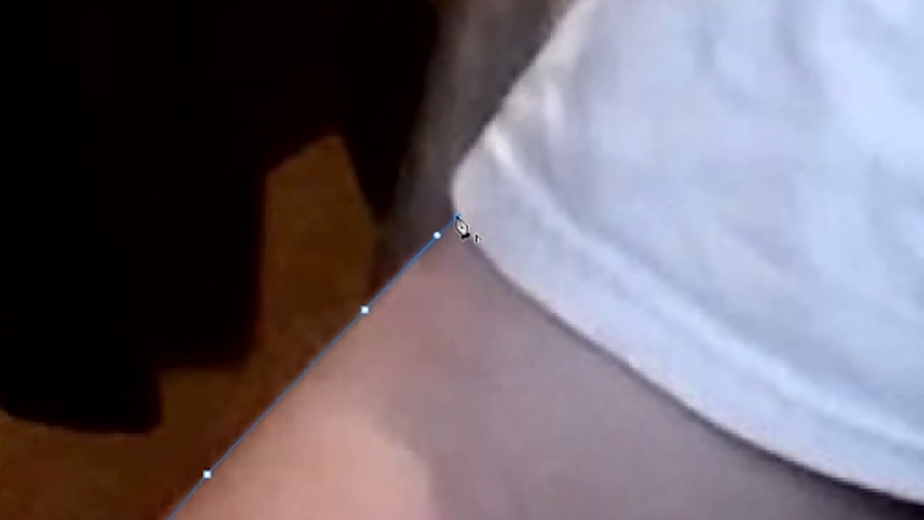
{"action": "left_click_drag", "start_coordinate": [461, 221], "coordinate": [461, 160]}
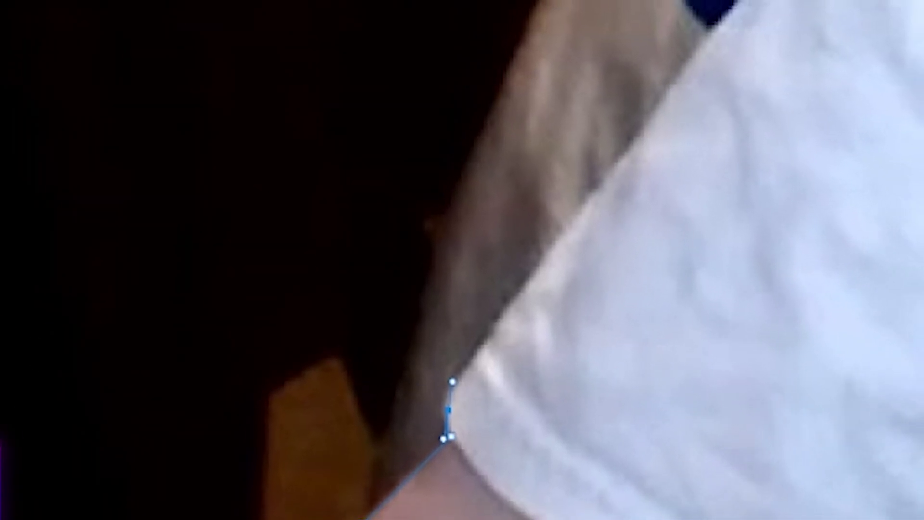
{"action": "left_click", "coordinate": [171, 156]}
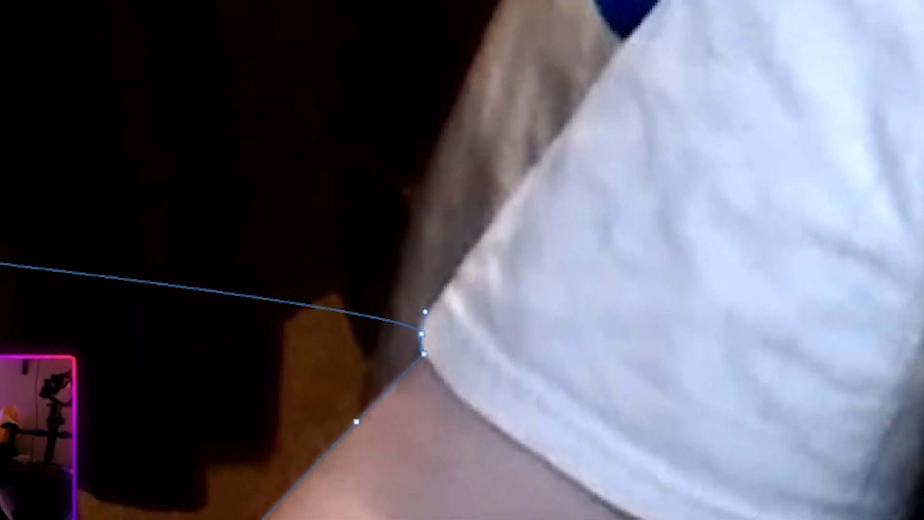
{"action": "left_click", "coordinate": [253, 108]}
{"action": "left_click", "coordinate": [335, 101]}
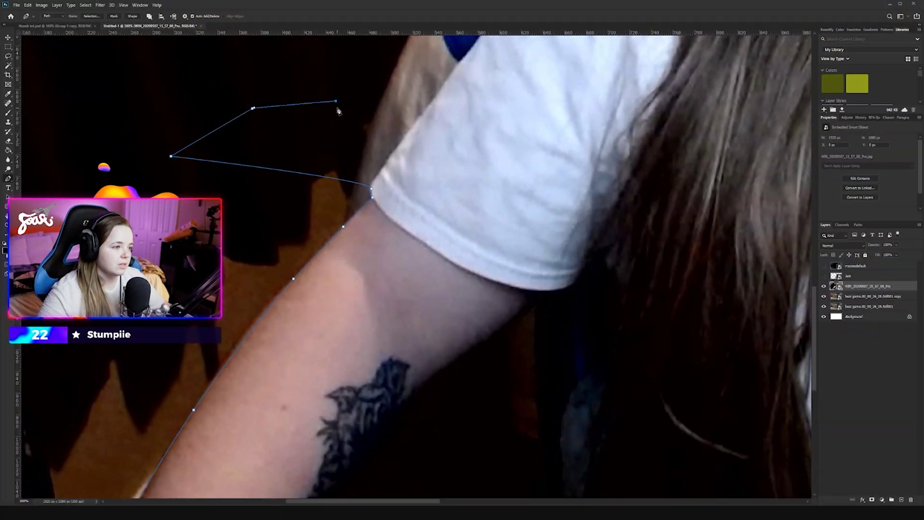
{"action": "left_click_drag", "start_coordinate": [393, 69], "coordinate": [421, 113]}
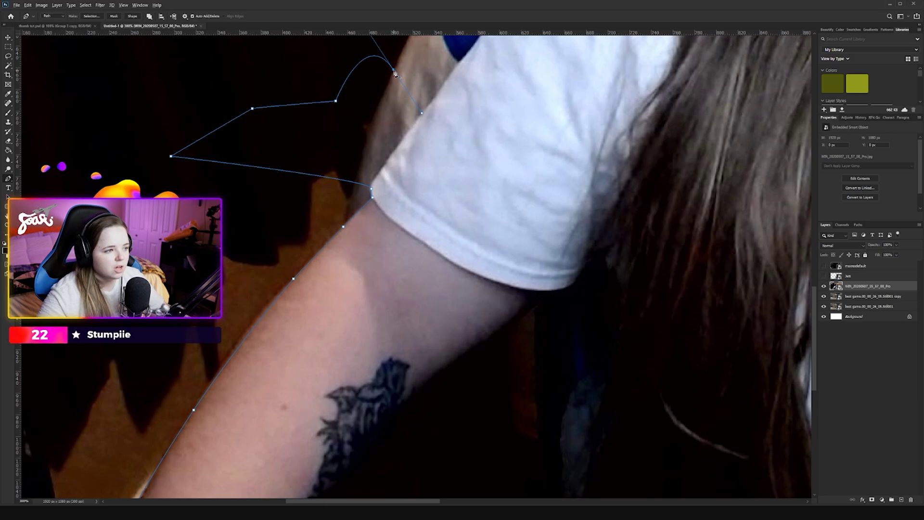
{"action": "left_click", "coordinate": [307, 140]}
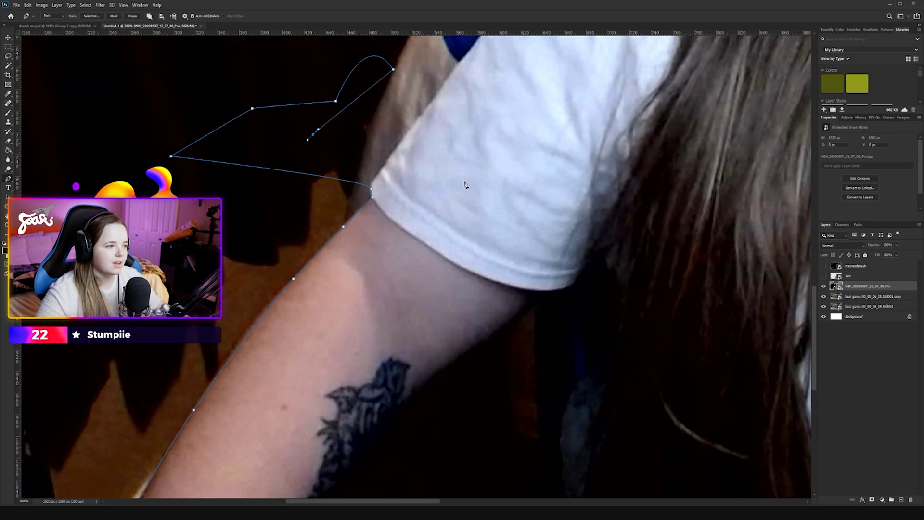
{"action": "key", "text": "ctrl+z"}
{"action": "key", "text": "ctrl+z"}
{"action": "key", "text": "ctrl+z"}
{"action": "key", "text": "ctrl+z"}
{"action": "key", "text": "ctrl+z"}
{"action": "key", "text": "ctrl+z"}
Step: Continue the pen path from the sleeve along the shoulder and hair, then around the headphones to the headband
{"action": "scroll", "coordinate": [392, 188], "scroll_direction": "up", "scroll_amount": 1}
{"action": "left_click_drag", "start_coordinate": [392, 188], "coordinate": [402, 173]}
{"action": "scroll", "coordinate": [402, 175], "scroll_direction": "up", "scroll_amount": 6}
{"action": "scroll", "coordinate": [402, 174], "scroll_direction": "right", "scroll_amount": 10}
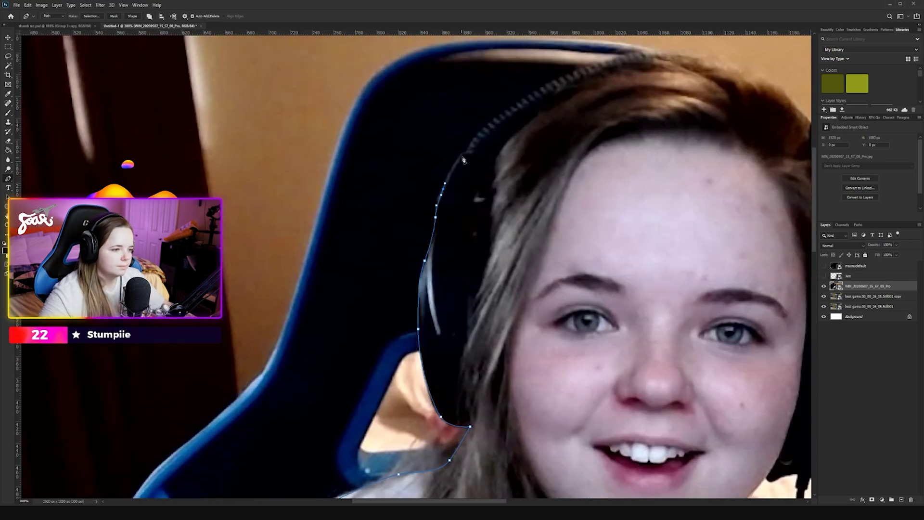
{"action": "left_click", "coordinate": [467, 146]}
{"action": "left_click_drag", "start_coordinate": [577, 71], "coordinate": [591, 65]}
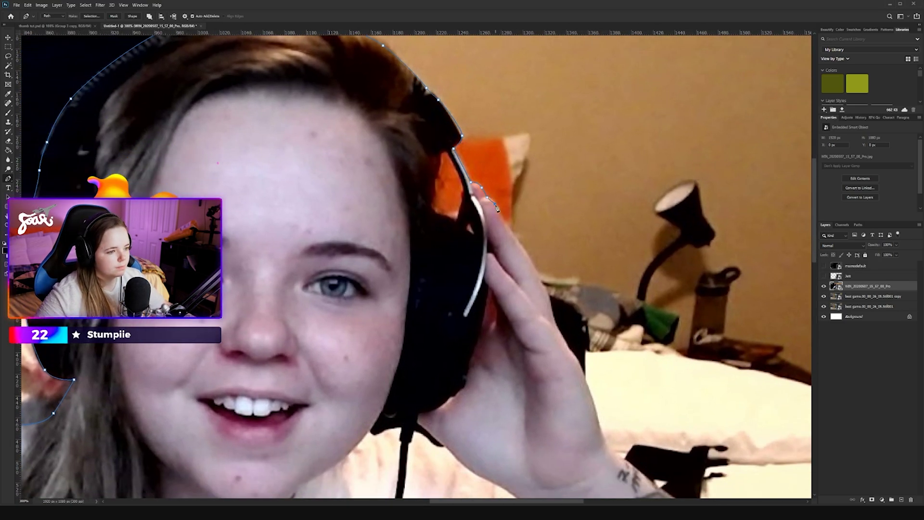
Step: Trace the raised arm and the torso down to the photo's lower edge, and close the pen path at its starting point
{"action": "scroll", "coordinate": [496, 208], "scroll_direction": "down", "scroll_amount": 6}
{"action": "scroll", "coordinate": [495, 208], "scroll_direction": "right", "scroll_amount": 5}
{"action": "left_click_drag", "start_coordinate": [604, 446], "coordinate": [704, 344]}
{"action": "left_click_drag", "start_coordinate": [564, 396], "coordinate": [649, 285]}
{"action": "left_click", "coordinate": [517, 307]}
{"action": "left_click_drag", "start_coordinate": [517, 307], "coordinate": [497, 191]}
{"action": "left_click_drag", "start_coordinate": [476, 349], "coordinate": [484, 396]}
{"action": "left_click_drag", "start_coordinate": [501, 432], "coordinate": [500, 321]}
{"action": "left_click", "coordinate": [500, 388]}
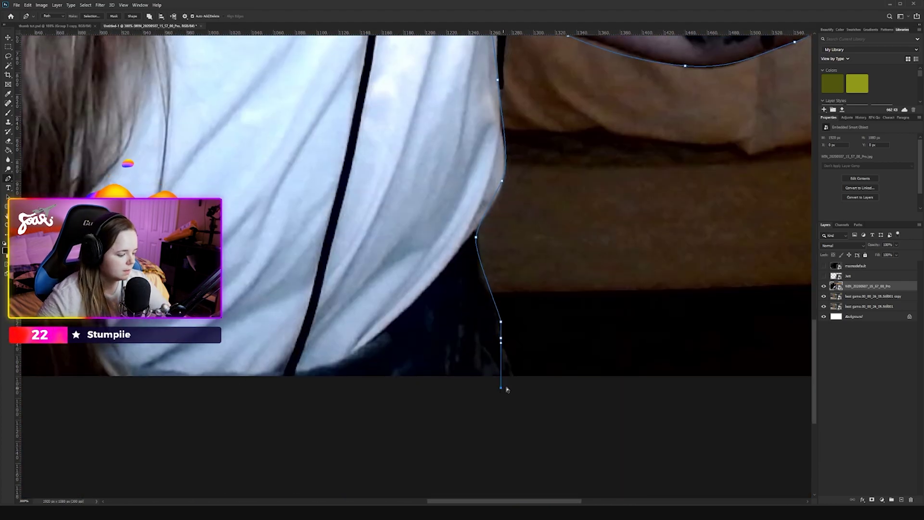
{"action": "scroll", "coordinate": [507, 390], "scroll_direction": "down", "scroll_amount": 4}
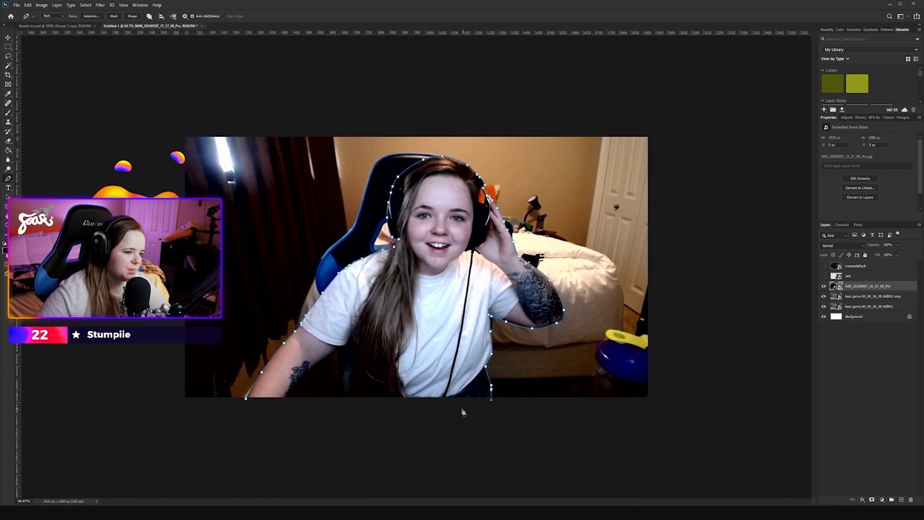
{"action": "left_click", "coordinate": [245, 399]}
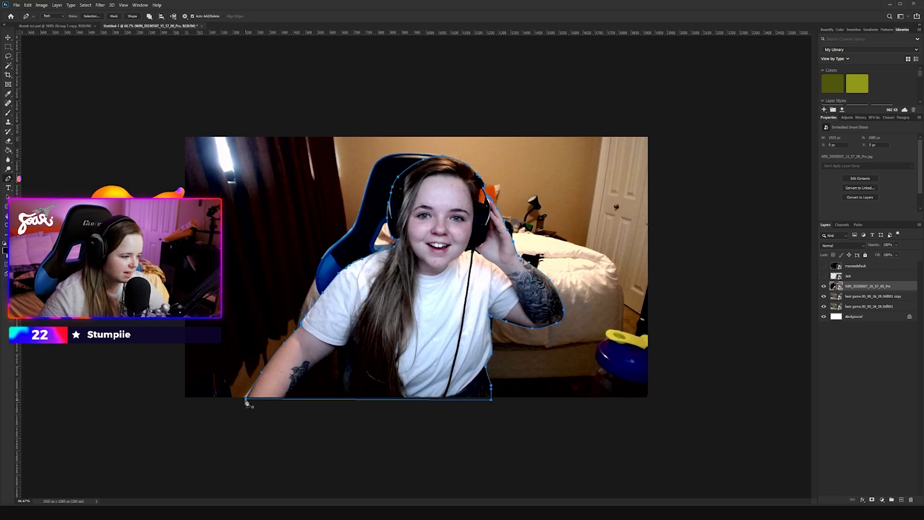
Step: Convert the path to a selection, copy the person to a new layer, and delete the original webcam photo layer
{"action": "right_click", "coordinate": [309, 390]}
{"action": "left_click", "coordinate": [332, 264]}
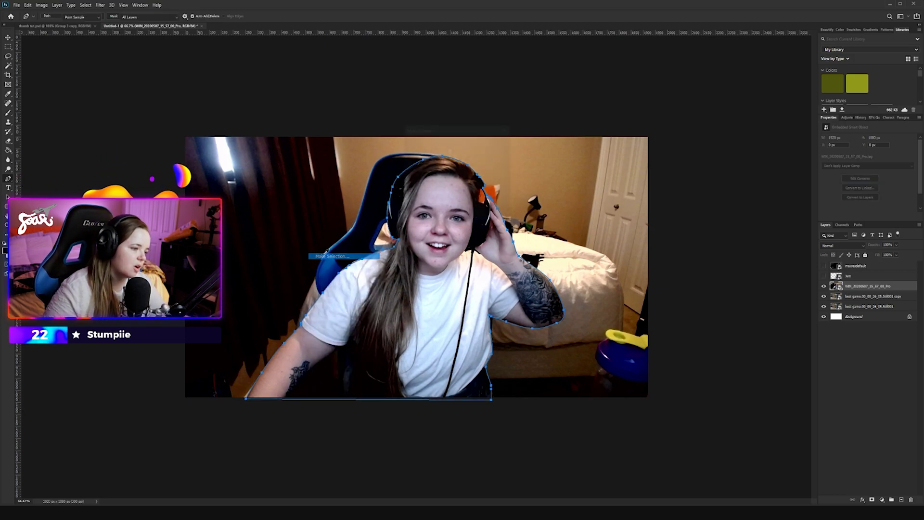
{"action": "left_click", "coordinate": [501, 145]}
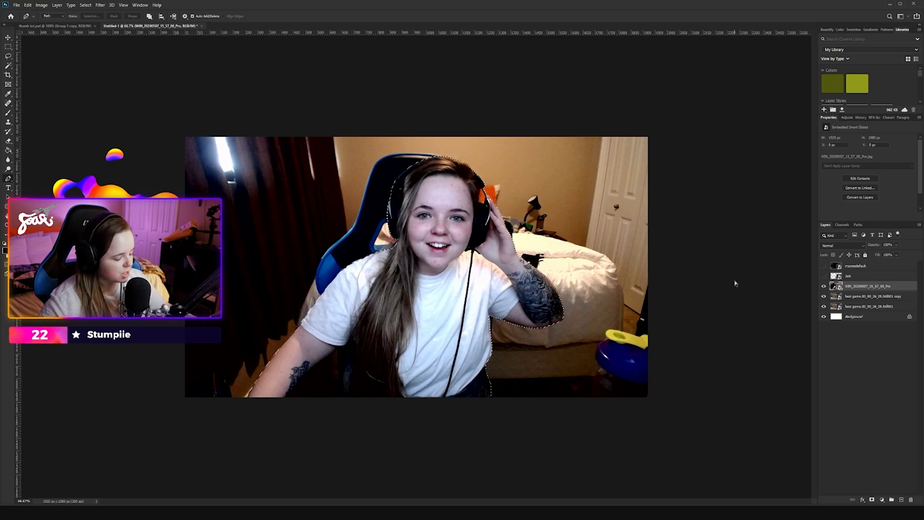
{"action": "key", "text": "ctrl+j"}
{"action": "left_click", "coordinate": [861, 298]}
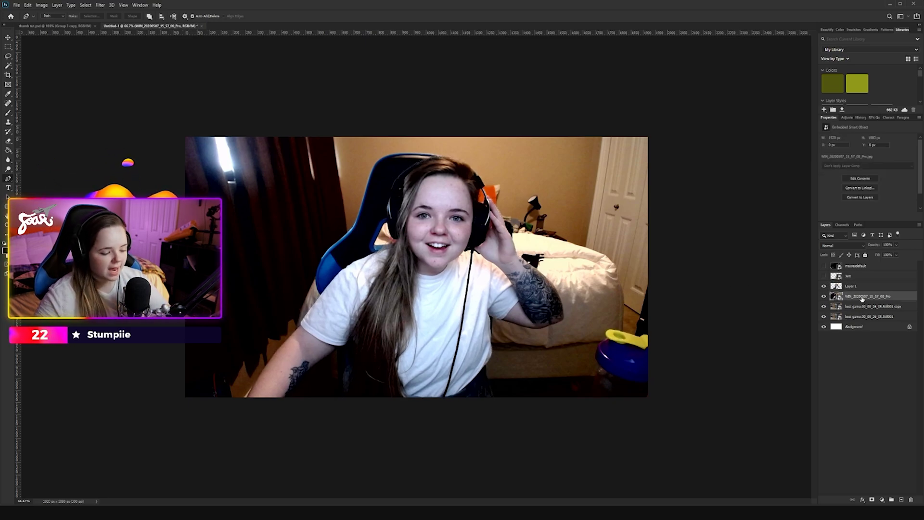
{"action": "key", "text": "Delete"}
Step: Draw a closed pen path around the dark background gap between the lowered arm and the long hair
{"action": "key", "text": "ctrl+plus"}
{"action": "key", "text": "ctrl+plus"}
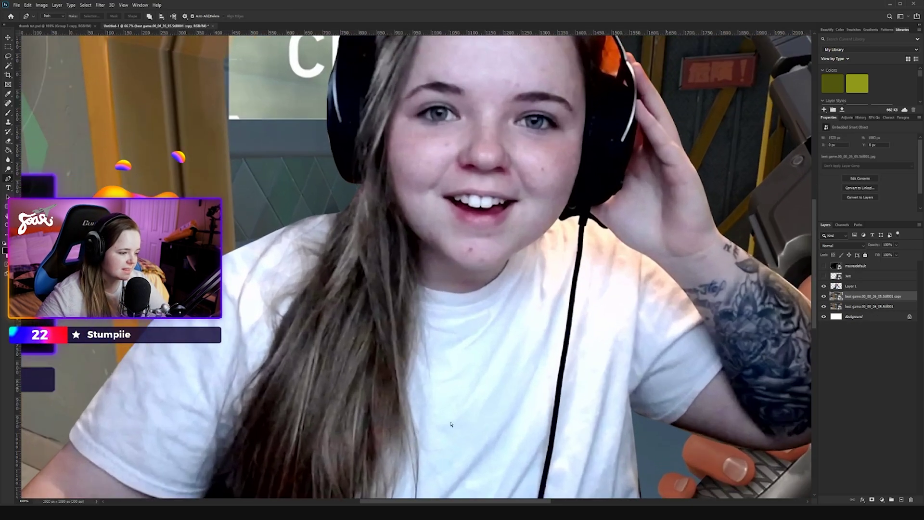
{"action": "left_click_drag", "start_coordinate": [364, 437], "coordinate": [610, 193]}
{"action": "left_click", "coordinate": [261, 422]}
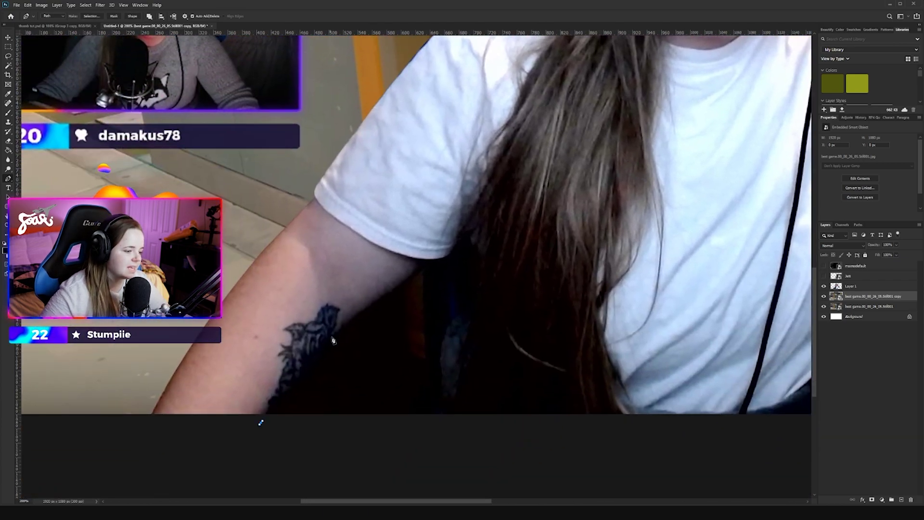
{"action": "left_click_drag", "start_coordinate": [352, 321], "coordinate": [393, 296]}
{"action": "left_click", "coordinate": [421, 269]}
{"action": "left_click_drag", "start_coordinate": [457, 248], "coordinate": [483, 287]}
{"action": "left_click_drag", "start_coordinate": [465, 362], "coordinate": [455, 379]}
{"action": "left_click", "coordinate": [454, 421]}
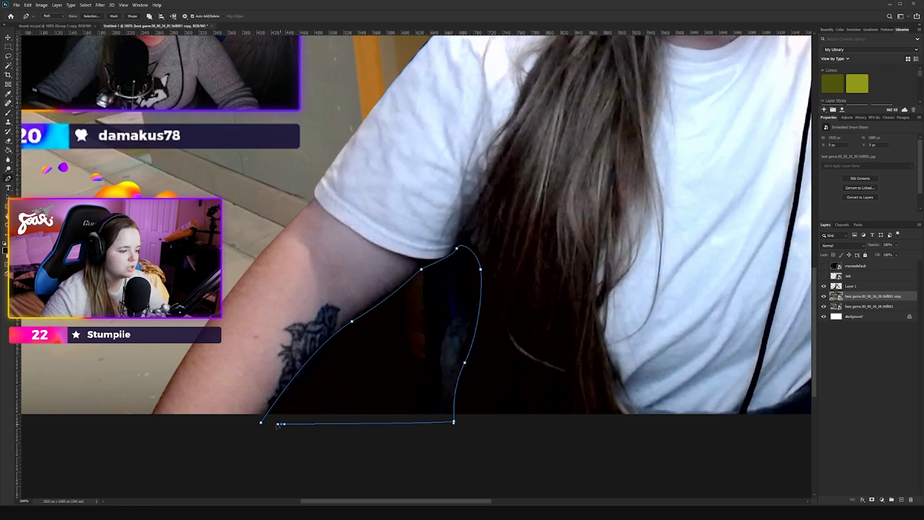
{"action": "left_click", "coordinate": [260, 422]}
Step: Convert the gap's path to a selection, delete that area from the cut-out person's layer, and deselect
{"action": "right_click", "coordinate": [418, 328]}
{"action": "left_click", "coordinate": [342, 239]}
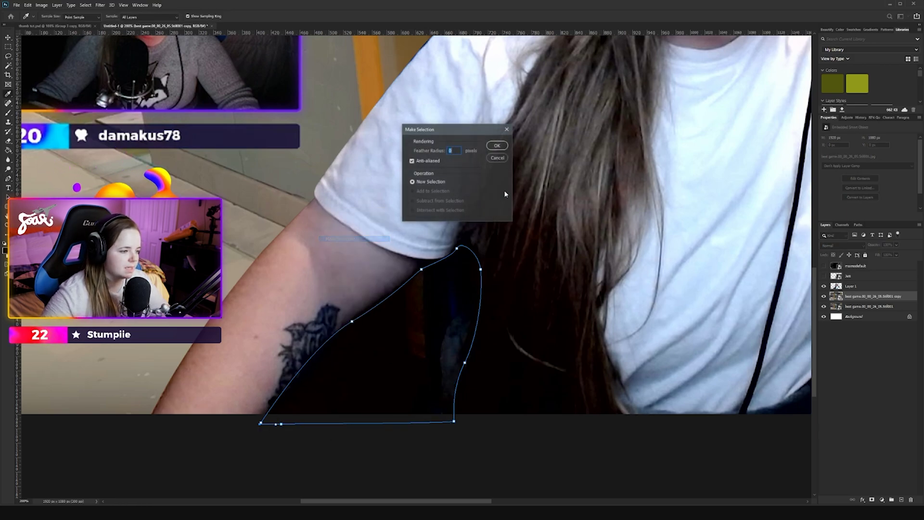
{"action": "left_click", "coordinate": [490, 147]}
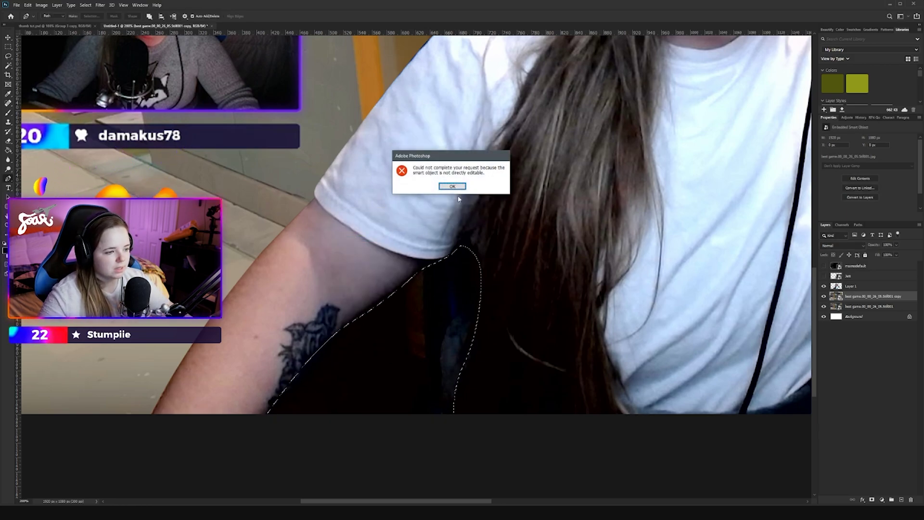
{"action": "left_click", "coordinate": [452, 185]}
{"action": "left_click", "coordinate": [850, 287]}
{"action": "key", "text": "Delete"}
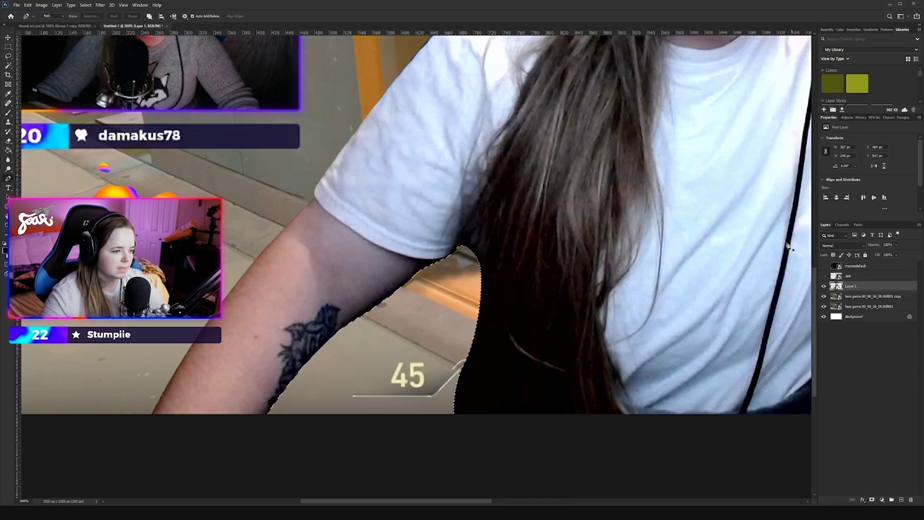
{"action": "key", "text": "ctrl+d"}
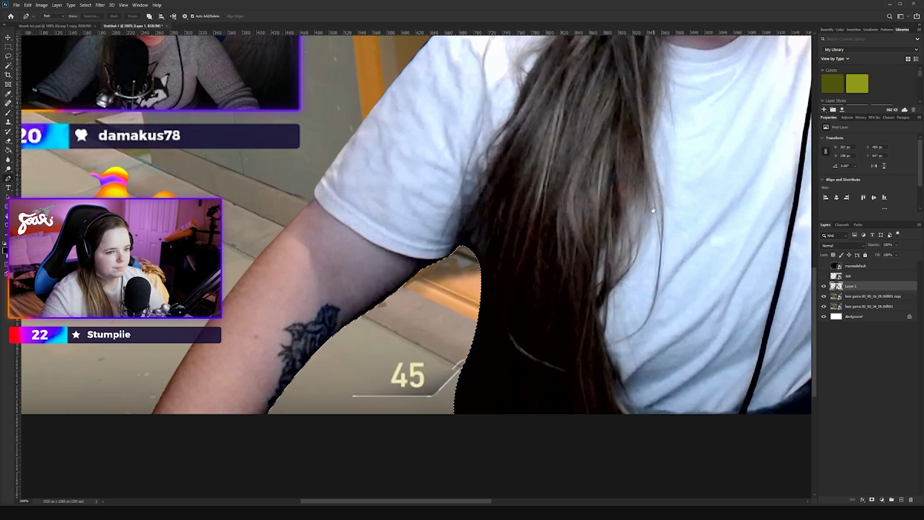
Step: Clear the current selection and draw a closed pen path around the orange background gap in the headphones near the raised hand
{"action": "left_click_drag", "start_coordinate": [621, 246], "coordinate": [288, 490]}
{"action": "left_click_drag", "start_coordinate": [605, 151], "coordinate": [604, 311]}
{"action": "left_click_drag", "start_coordinate": [522, 192], "coordinate": [514, 219]}
{"action": "left_click", "coordinate": [514, 232]}
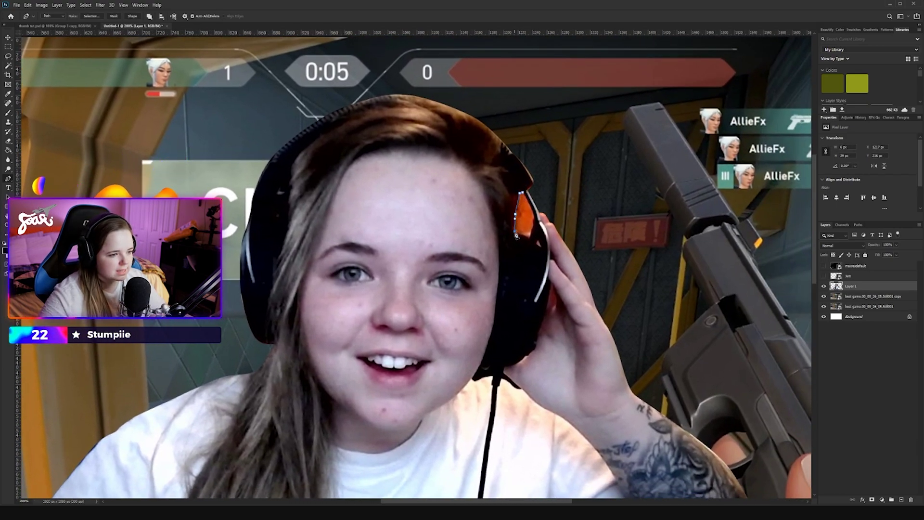
{"action": "left_click", "coordinate": [527, 237]}
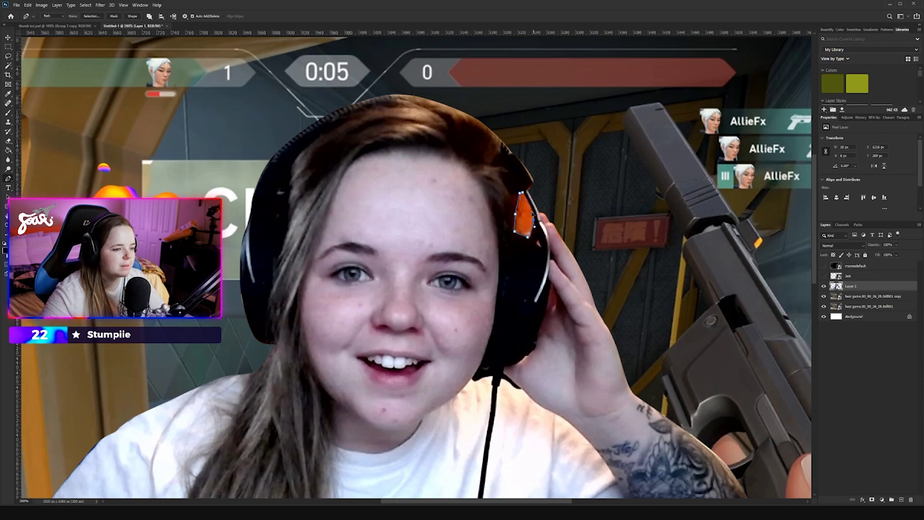
Step: Convert the headphone gap's path to a selection, delete that area from the cut-out person's layer, and deselect
{"action": "right_click", "coordinate": [525, 210]}
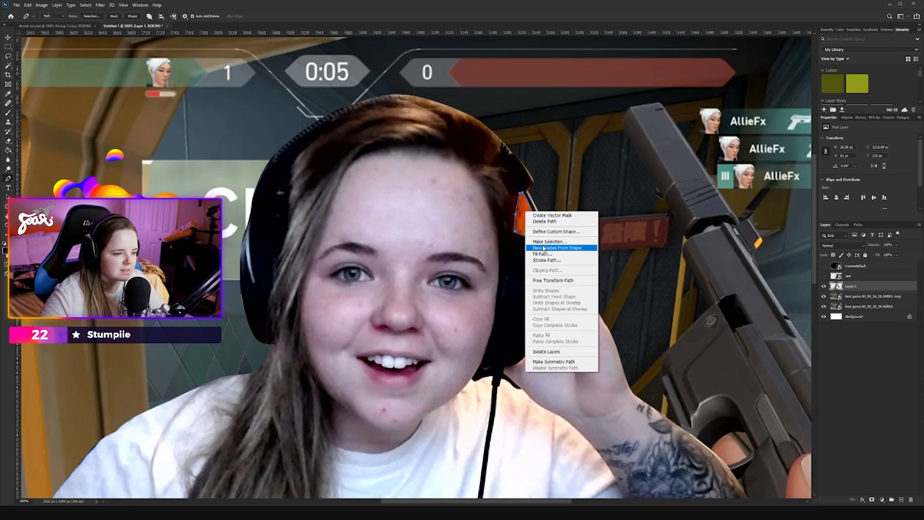
{"action": "left_click", "coordinate": [546, 246]}
{"action": "left_click", "coordinate": [497, 146]}
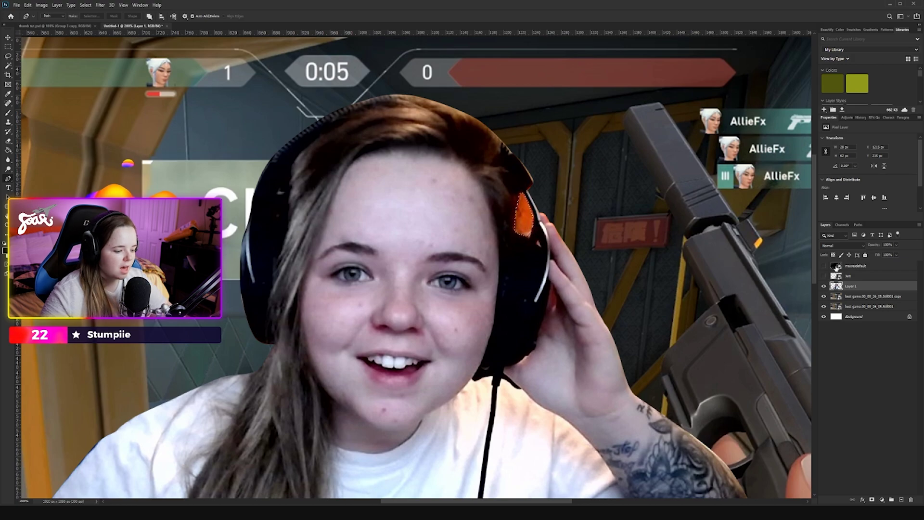
{"action": "key", "text": "Delete"}
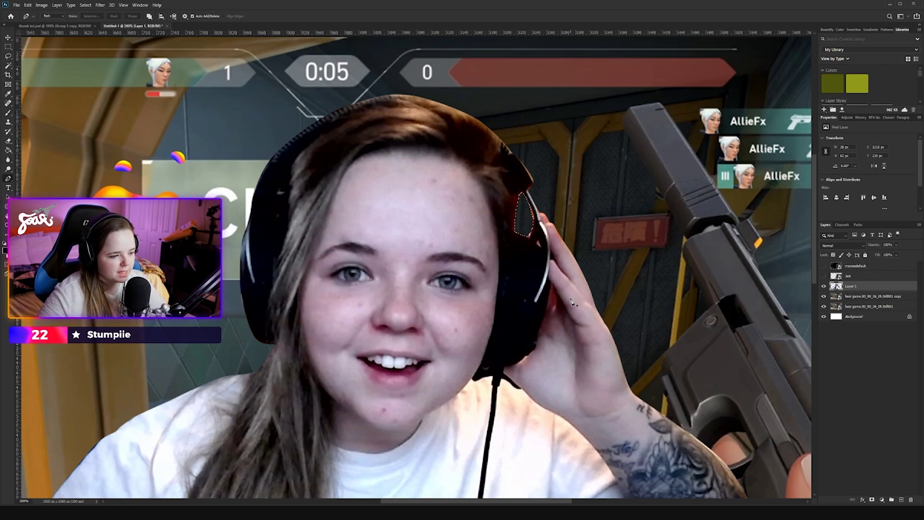
{"action": "key", "text": "ctrl+d"}
Step: Move the cut-out person to the thumbnail's left side, enlarge the figure, and tilt it about 12° counterclockwise
{"action": "key", "text": "ctrl+minus"}
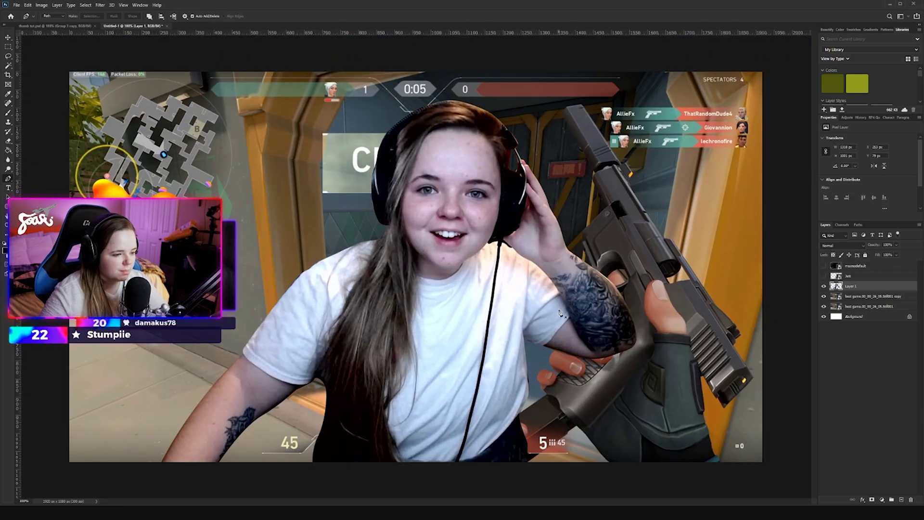
{"action": "key", "text": "v"}
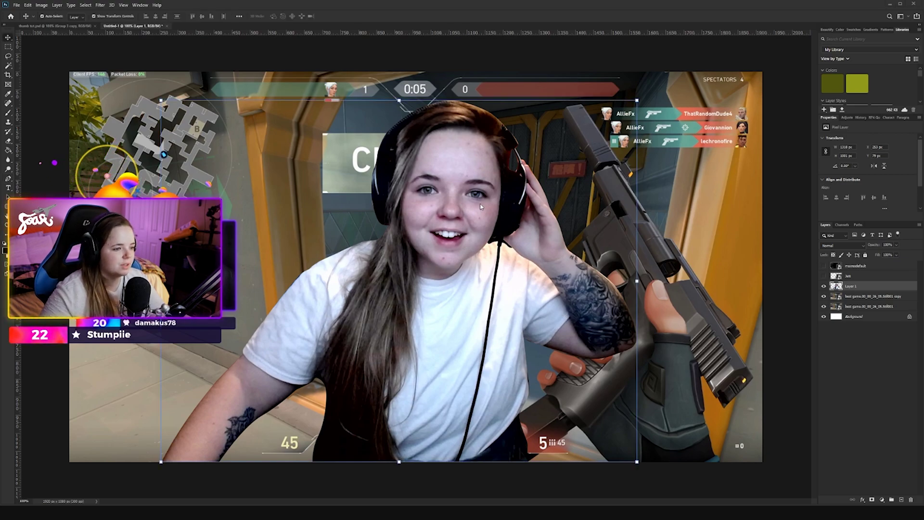
{"action": "left_click_drag", "start_coordinate": [489, 208], "coordinate": [210, 257]}
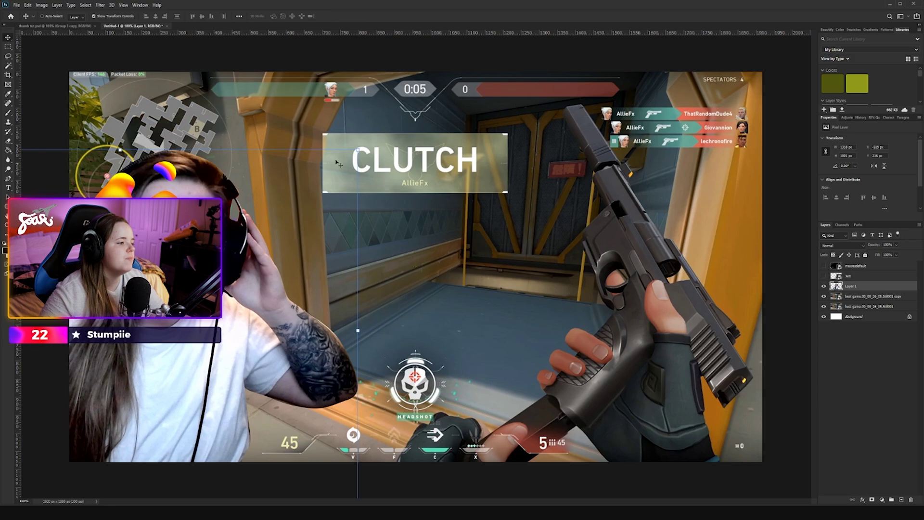
{"action": "left_click_drag", "start_coordinate": [357, 151], "coordinate": [455, 76]}
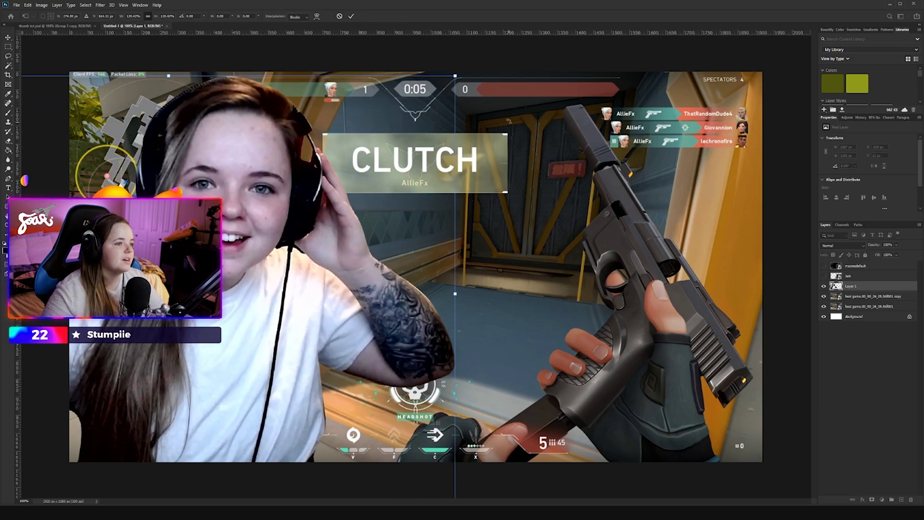
{"action": "left_click_drag", "start_coordinate": [480, 136], "coordinate": [440, 76]}
{"action": "left_click_drag", "start_coordinate": [321, 177], "coordinate": [292, 202]}
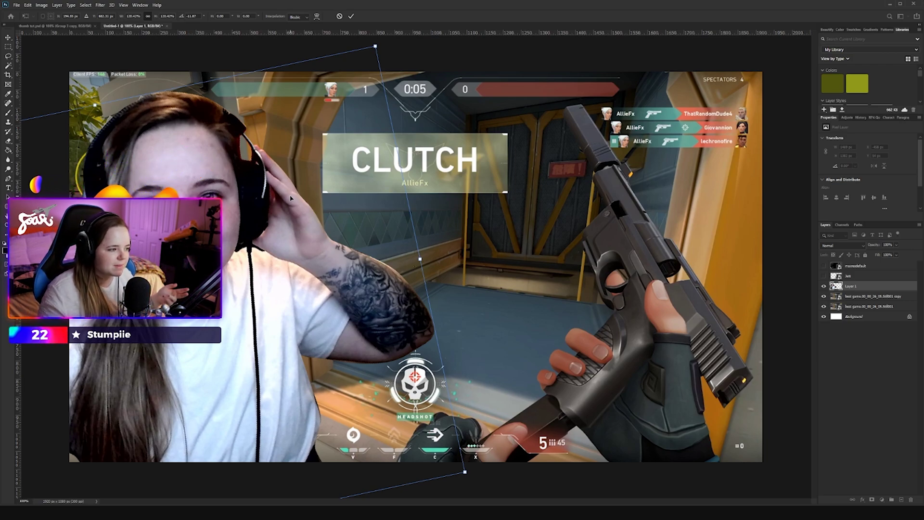
{"action": "mouse_move", "coordinate": [172, 141]}
{"action": "left_mouse_down"}
{"action": "mouse_move", "coordinate": [158, 134]}
{"action": "mouse_move", "coordinate": [170, 134]}
{"action": "left_mouse_up"}
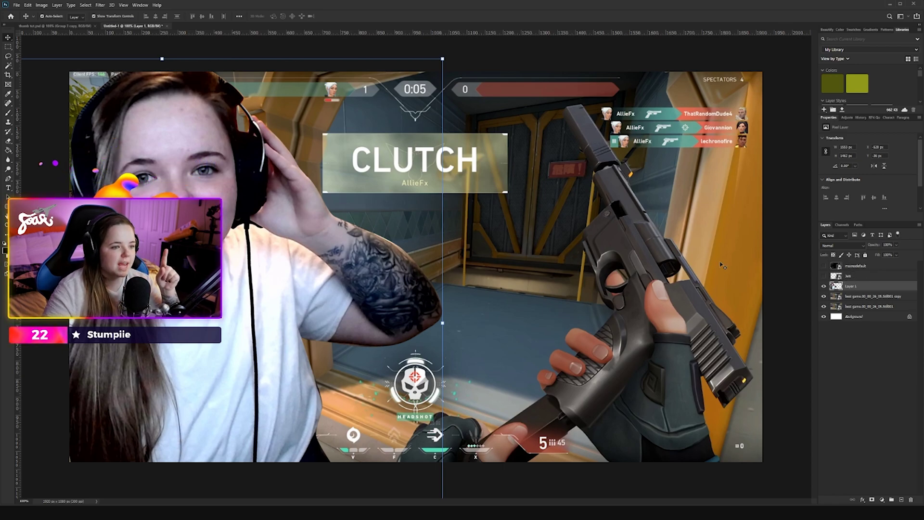
Step: Draw a closed rectangular pen path around the top kill-feed entry in the game screenshot
{"action": "left_click", "coordinate": [8, 179]}
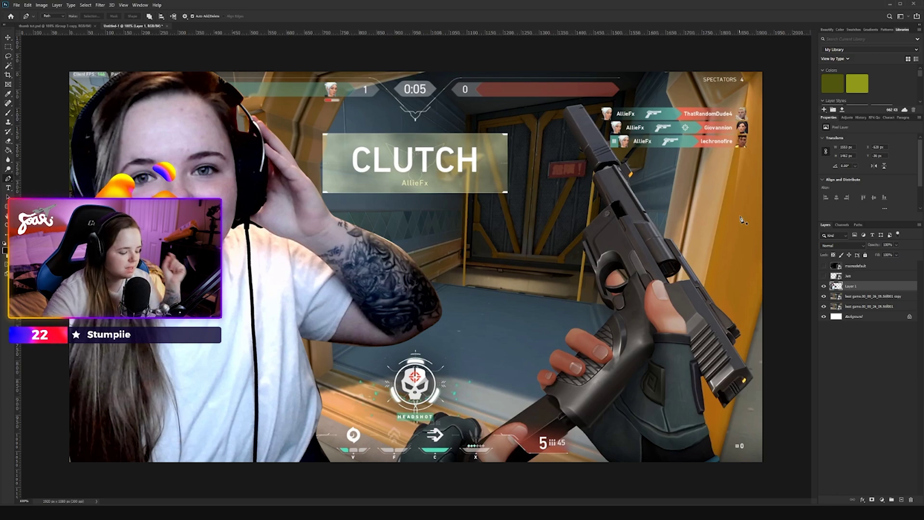
{"action": "key", "text": "ctrl+plus"}
{"action": "left_click_drag", "start_coordinate": [743, 198], "coordinate": [538, 367]}
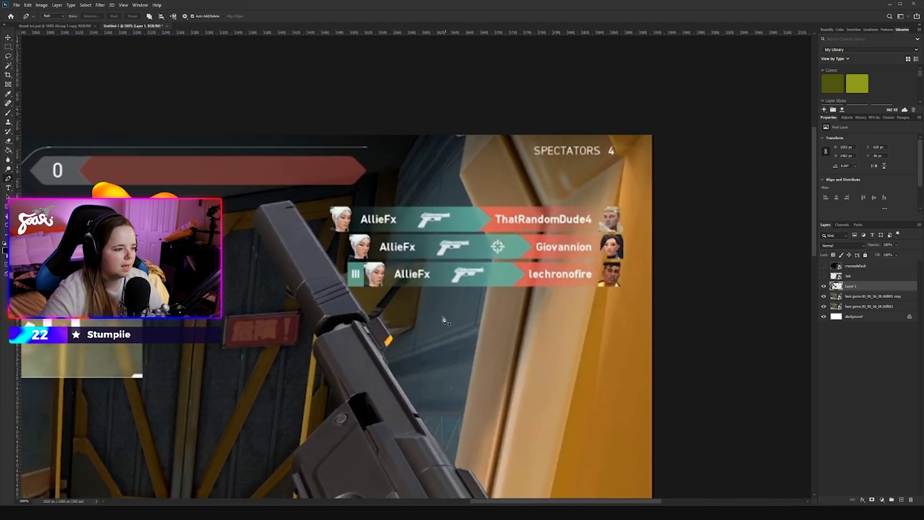
{"action": "left_click", "coordinate": [330, 231]}
{"action": "left_click", "coordinate": [349, 232]}
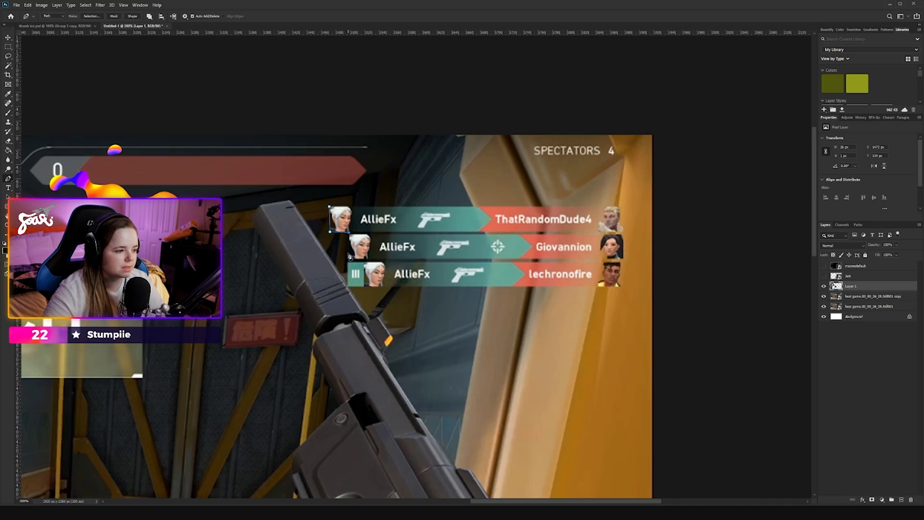
{"action": "left_click", "coordinate": [623, 231]}
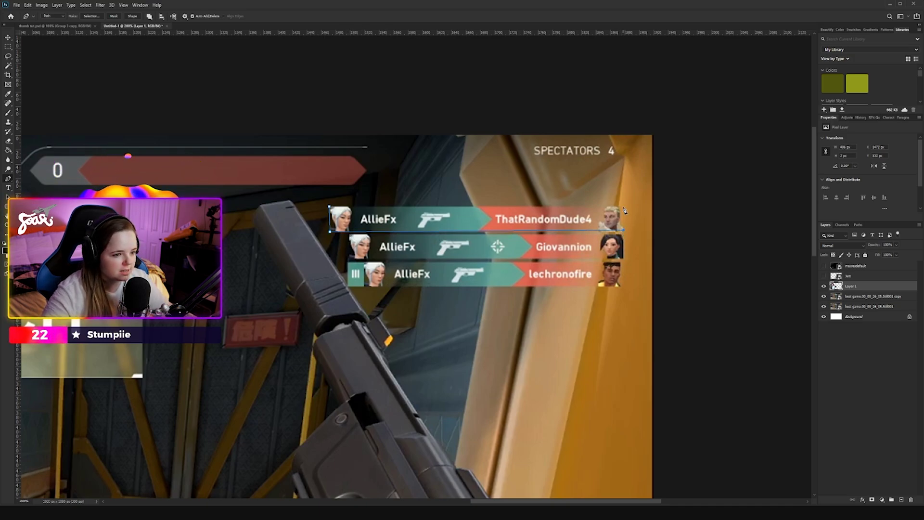
{"action": "left_click", "coordinate": [623, 206]}
{"action": "left_click", "coordinate": [331, 207]}
Step: Convert the top entry's path to a selection and copy that area of the game screenshot copy to a new layer
{"action": "right_click", "coordinate": [370, 211]}
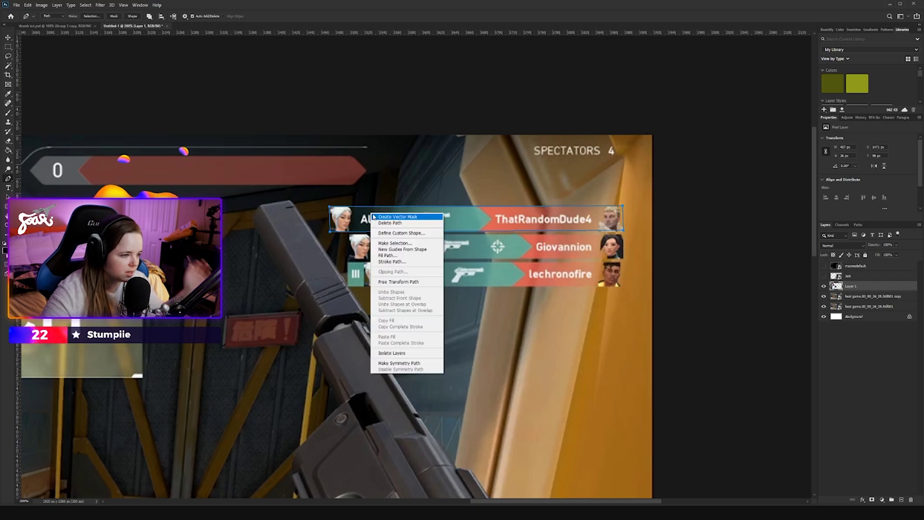
{"action": "left_click", "coordinate": [400, 244]}
{"action": "key", "text": "Return"}
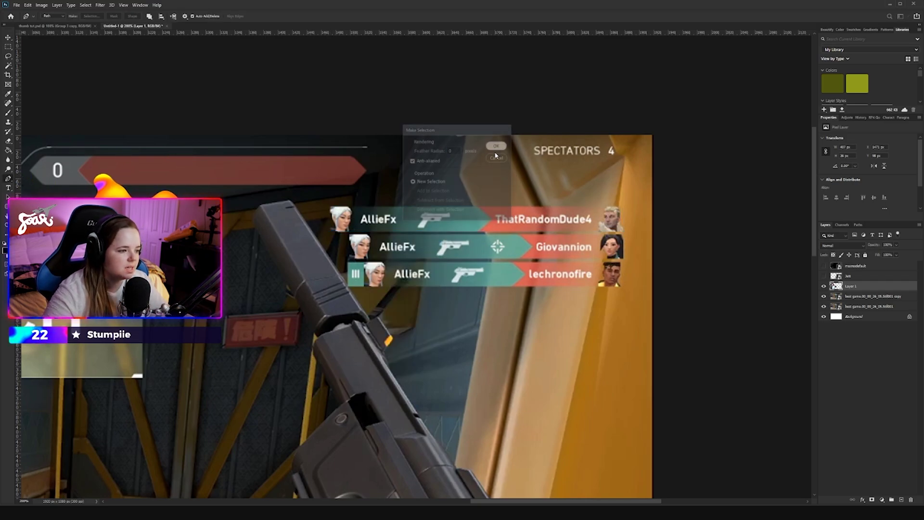
{"action": "key", "text": "ctrl+c"}
{"action": "key", "text": "Return"}
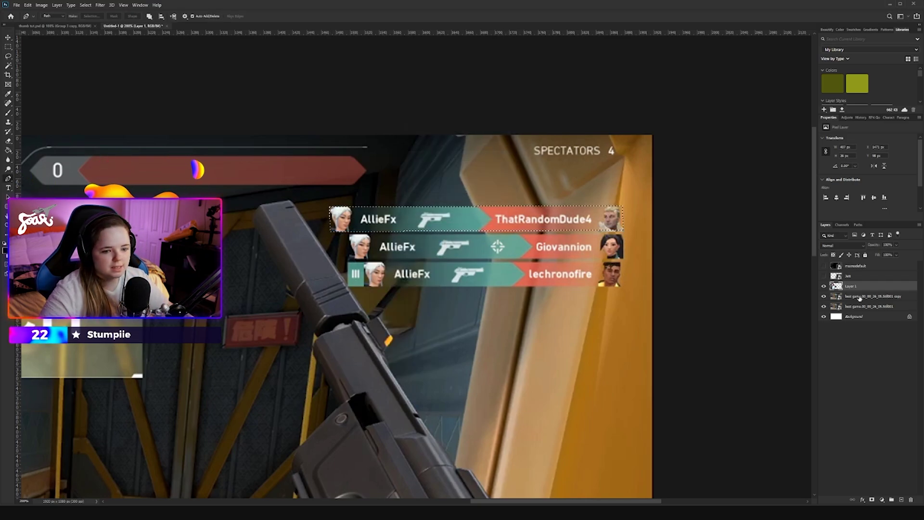
{"action": "left_click", "coordinate": [878, 297]}
{"action": "key", "text": "ctrl+j"}
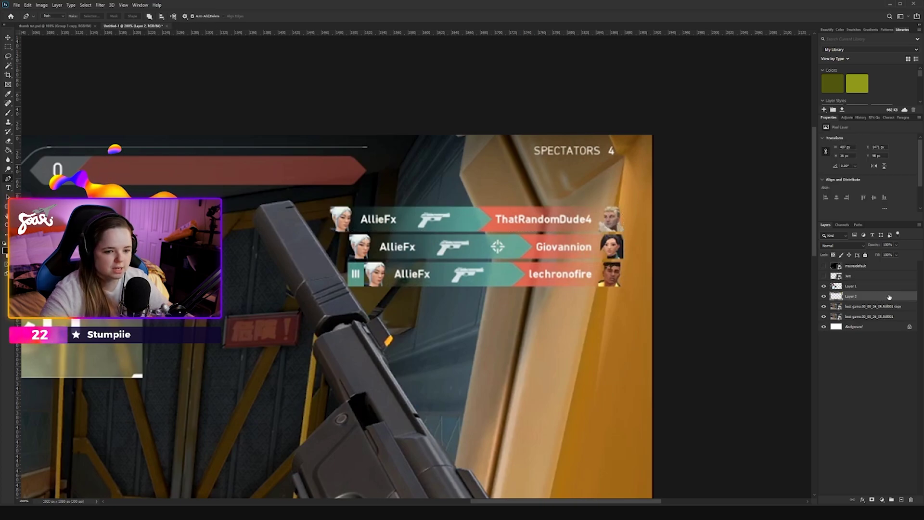
Step: Draw a closed rectangular pen path around the middle kill-feed entry
{"action": "left_click", "coordinate": [351, 264]}
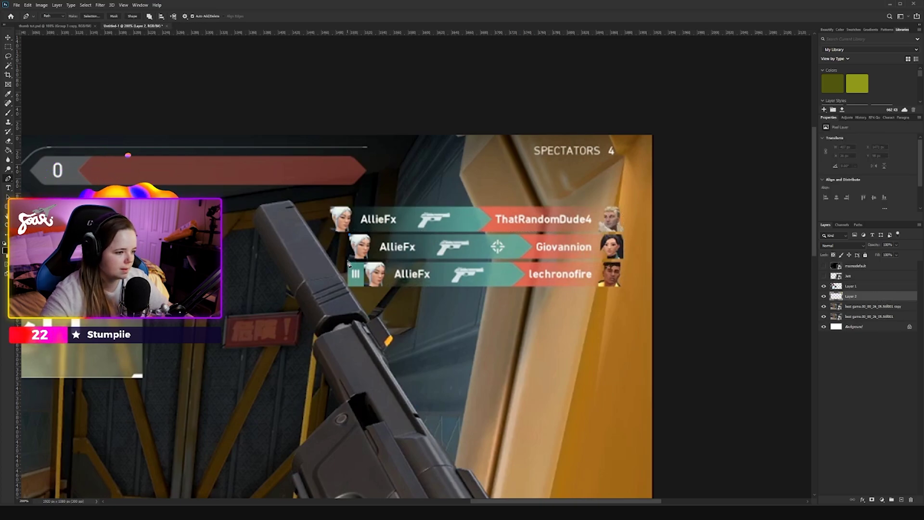
{"action": "left_click", "coordinate": [348, 260]}
{"action": "left_click", "coordinate": [624, 258]}
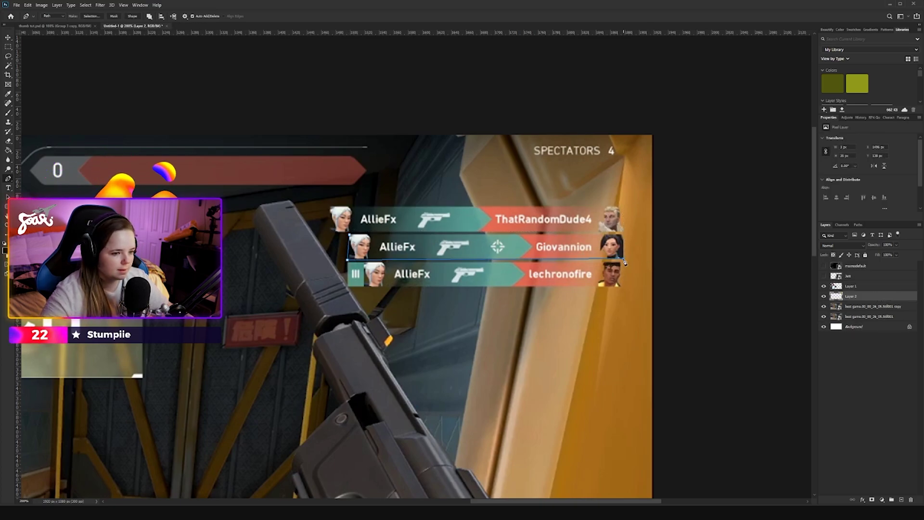
{"action": "left_click", "coordinate": [624, 235]}
{"action": "left_click", "coordinate": [348, 234]}
Step: Convert the middle entry's path to a selection and copy that area of the game screenshot copy to its own layer
{"action": "right_click", "coordinate": [367, 238]}
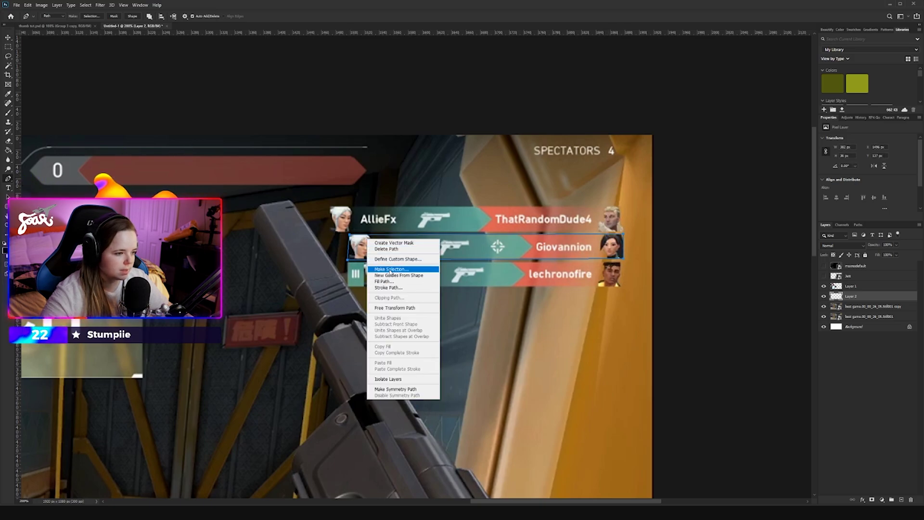
{"action": "left_click", "coordinate": [391, 269]}
{"action": "left_click", "coordinate": [498, 147]}
{"action": "key", "text": "ctrl+c"}
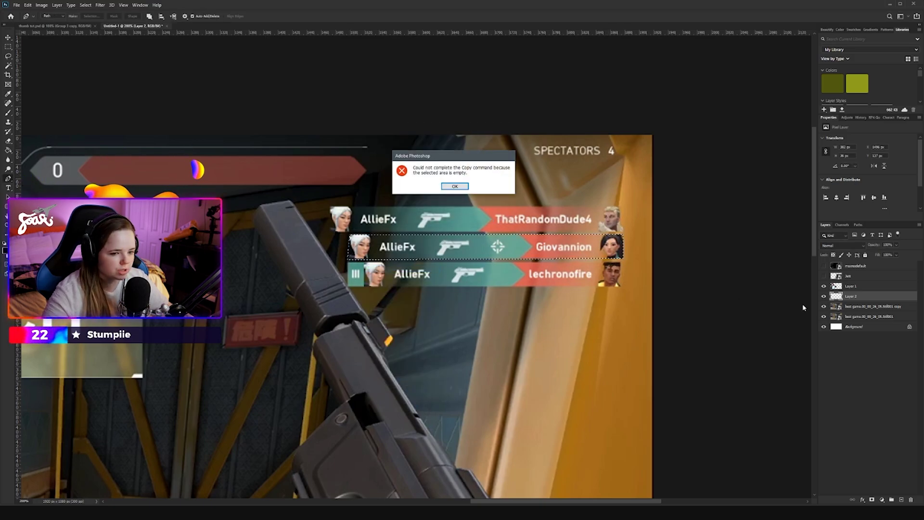
{"action": "key", "text": "Return"}
{"action": "left_click", "coordinate": [875, 307]}
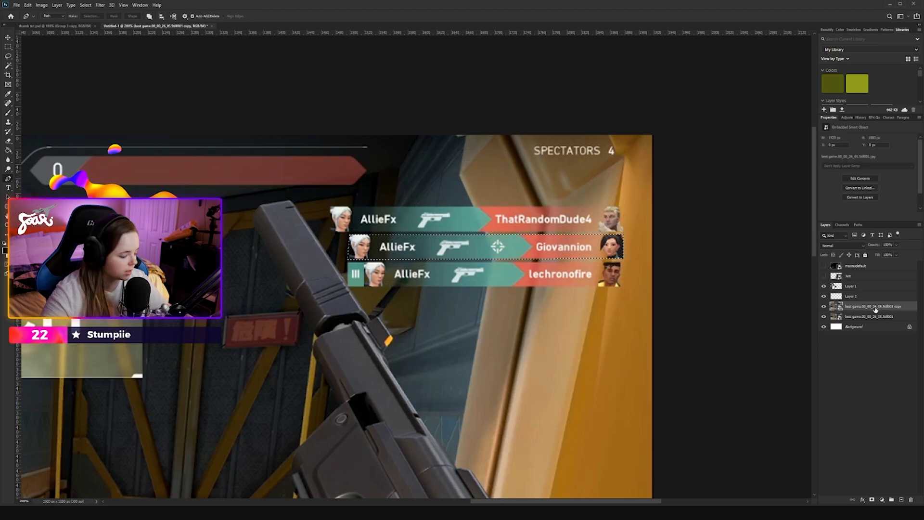
{"action": "key", "text": "ctrl+c"}
{"action": "key", "text": "ctrl+v"}
Step: Outline the bottom kill-feed entry on the game screenshot copy, convert the path to a selection, and copy it to a new layer
{"action": "left_click", "coordinate": [858, 317]}
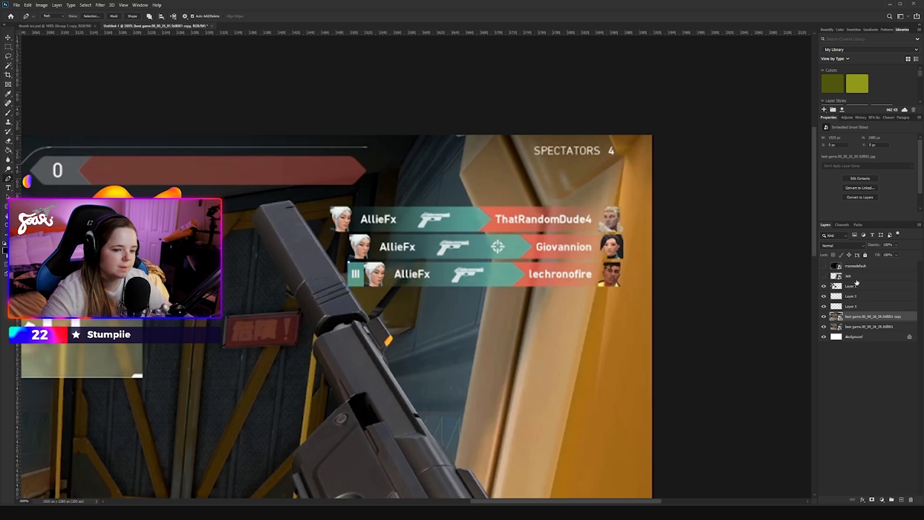
{"action": "left_click", "coordinate": [620, 288]}
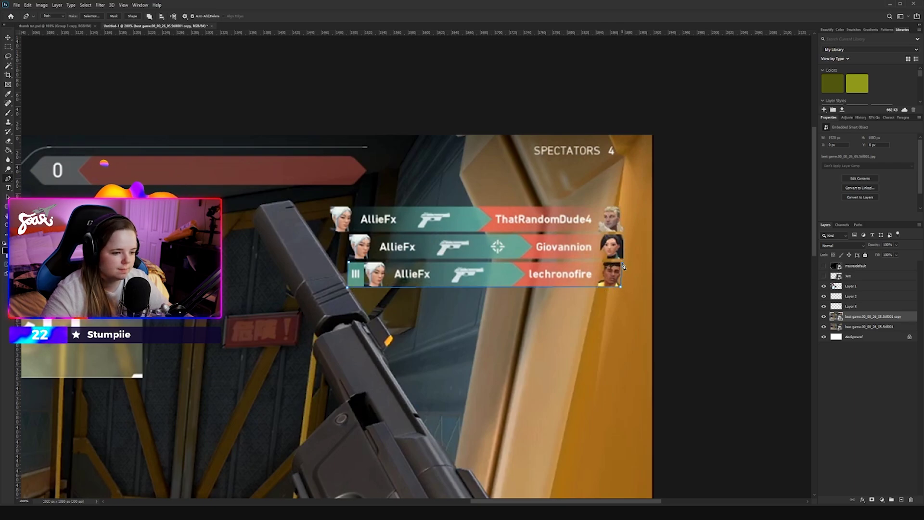
{"action": "left_click", "coordinate": [347, 262]}
{"action": "right_click", "coordinate": [405, 275]}
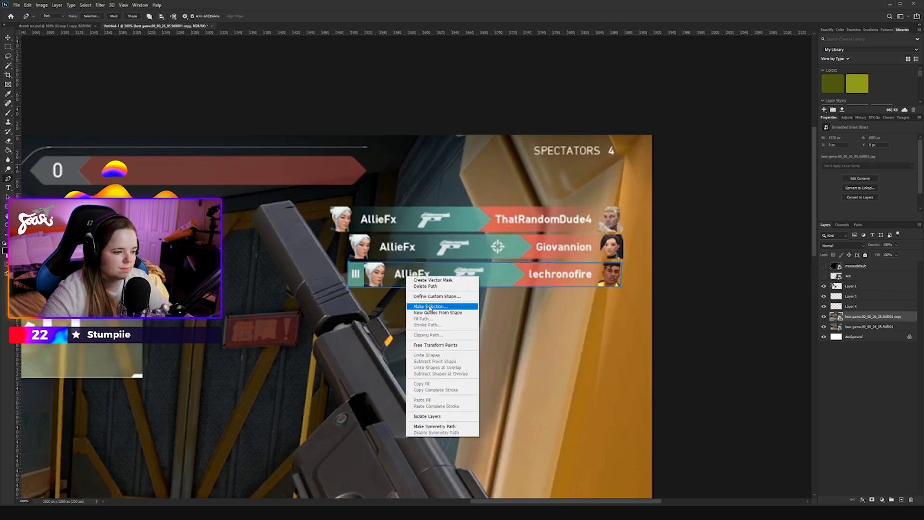
{"action": "left_click", "coordinate": [433, 307]}
{"action": "key", "text": "Return"}
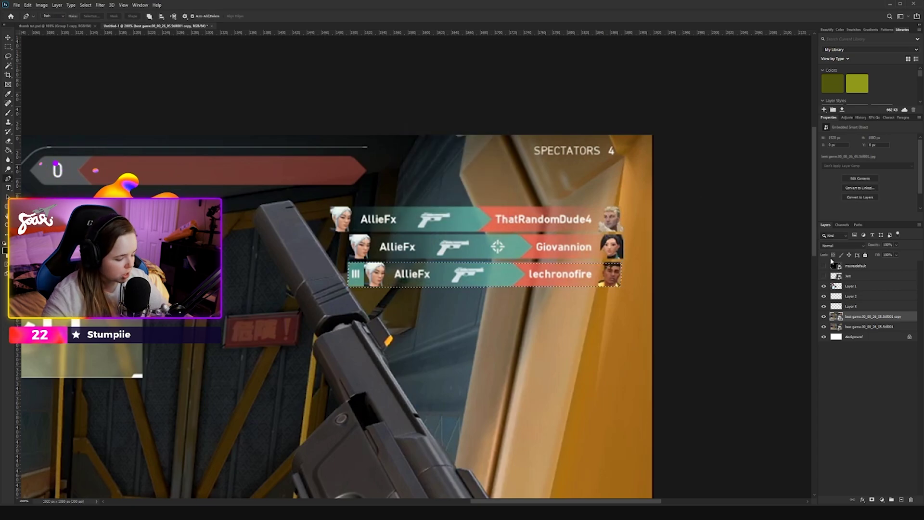
{"action": "key", "text": "ctrl+j"}
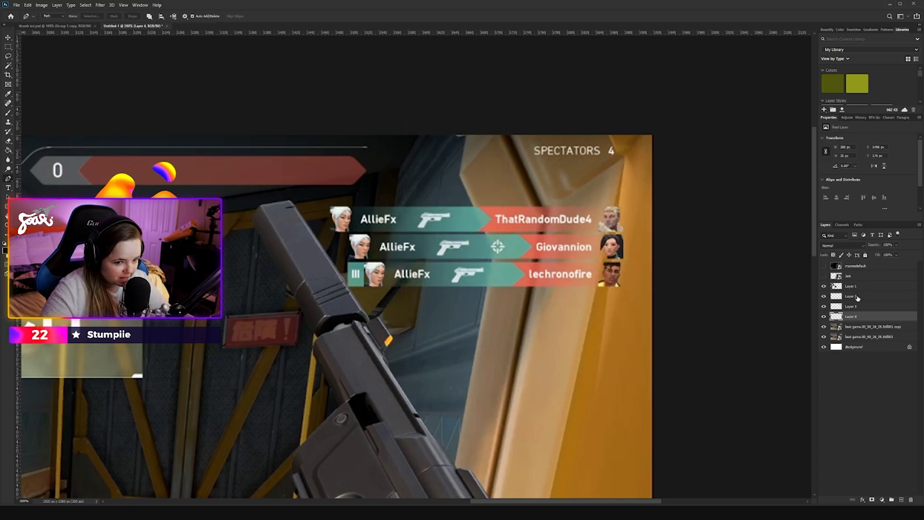
Step: Hide both game screenshot layers and check the three copied kill-feed layers by toggling their visibility
{"action": "left_click", "coordinate": [857, 298], "text": "shift"}
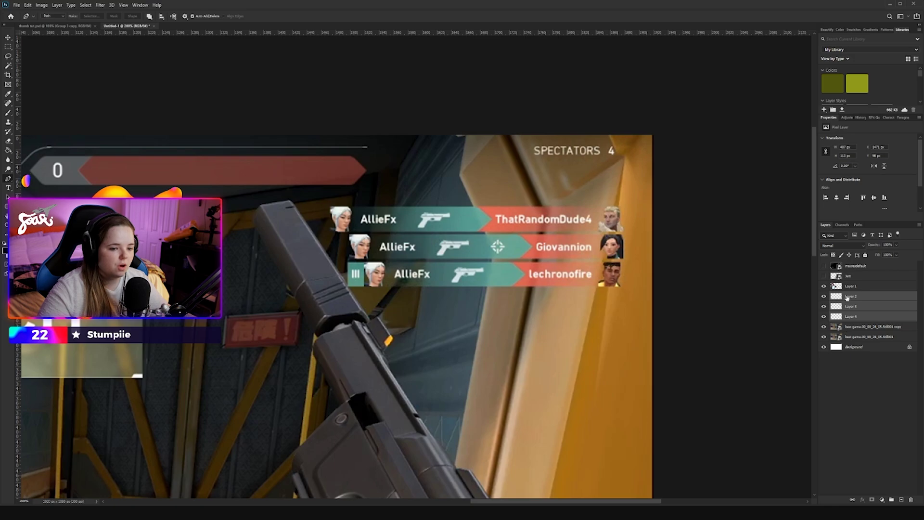
{"action": "left_click_drag", "start_coordinate": [824, 327], "coordinate": [823, 296]}
{"action": "left_click", "coordinate": [824, 306]}
{"action": "left_click", "coordinate": [824, 316]}
{"action": "left_click", "coordinate": [850, 295]}
{"action": "left_click", "coordinate": [824, 296]}
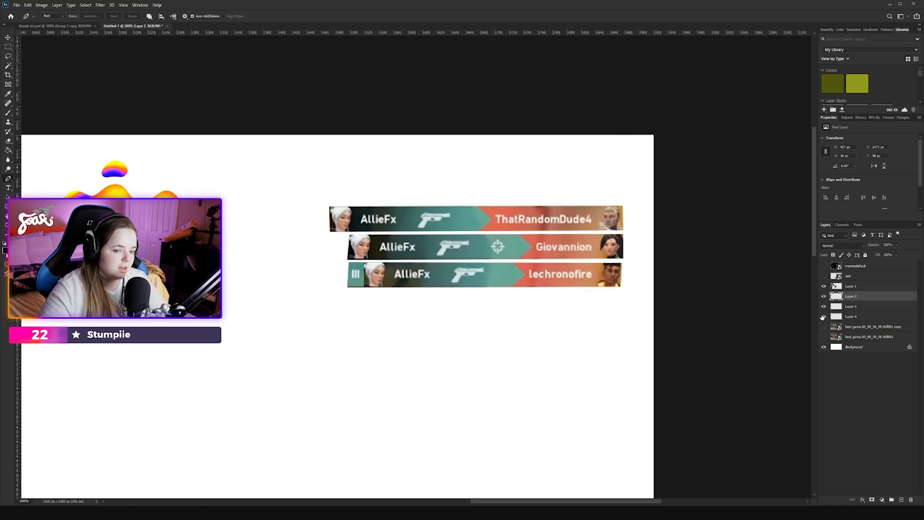
{"action": "left_click", "coordinate": [823, 316]}
{"action": "left_click", "coordinate": [824, 316]}
Step: Group the three kill-feed layers, then show the game screenshot copy again and make it the active layer
{"action": "left_click", "coordinate": [856, 317], "text": "shift"}
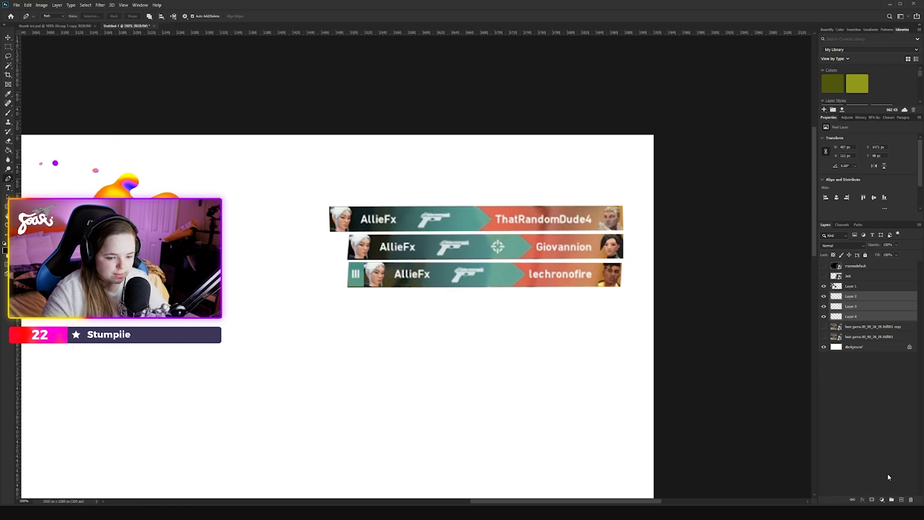
{"action": "left_click", "coordinate": [891, 500]}
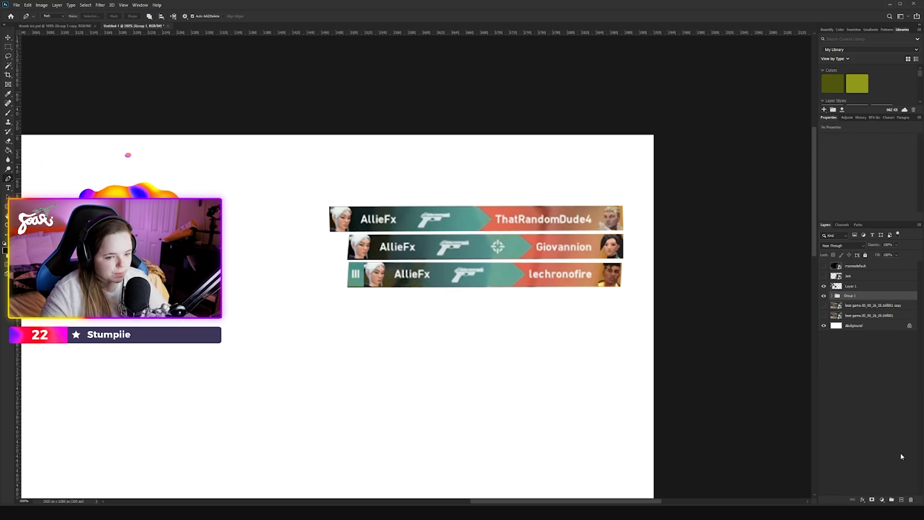
{"action": "left_click", "coordinate": [824, 305]}
{"action": "left_click", "coordinate": [838, 306]}
{"action": "key", "text": "ctrl+minus"}
{"action": "key", "text": "ctrl+minus"}
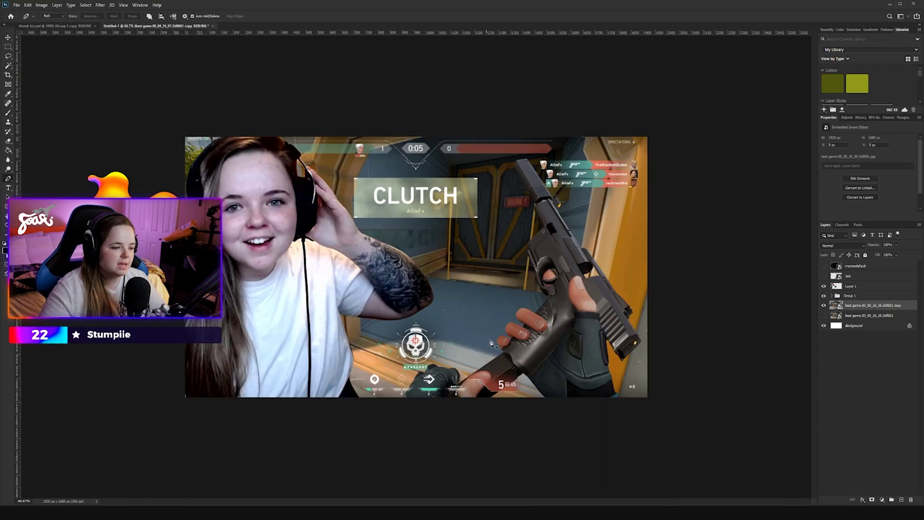
{"action": "key", "text": "ctrl+plus"}
{"action": "key", "text": "ctrl+plus"}
{"action": "key", "text": "ctrl+plus"}
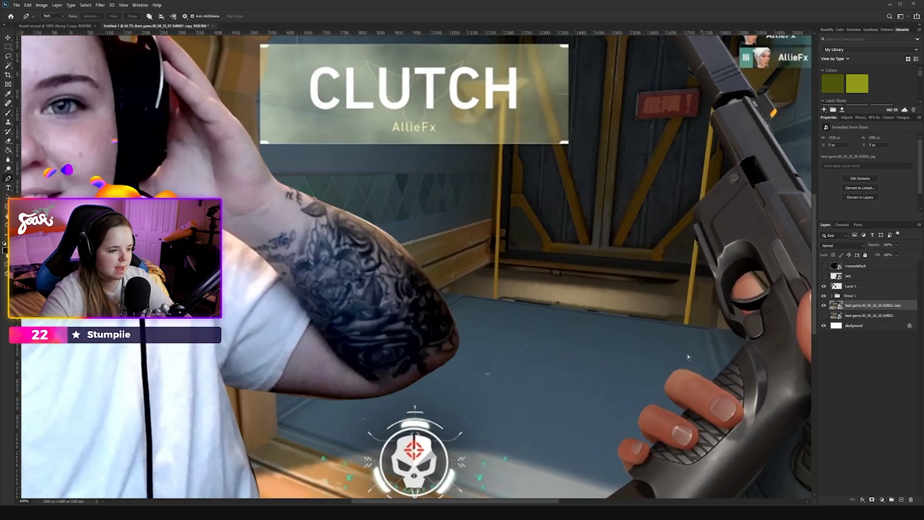
Step: Trace a Pen path around the pistol, both hands and the sleeve on the game screenshot copy
{"action": "left_click_drag", "start_coordinate": [592, 411], "coordinate": [595, 235]}
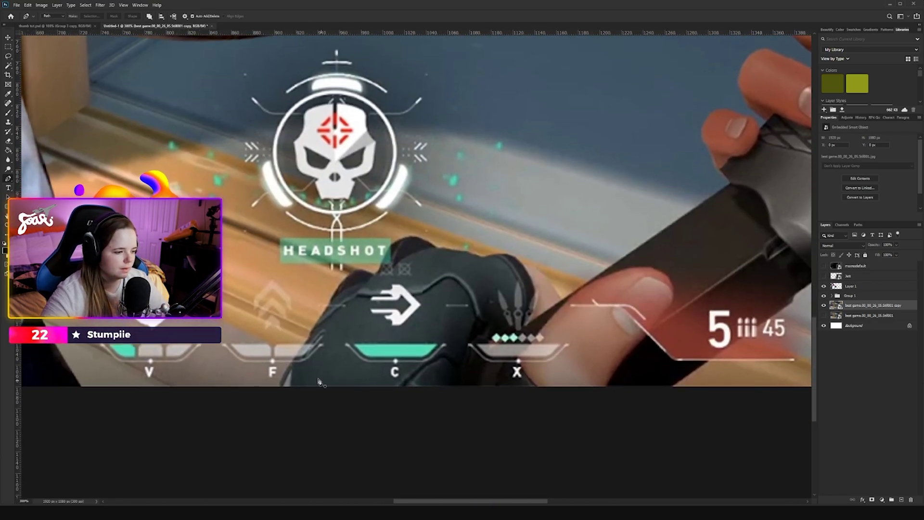
{"action": "left_click", "coordinate": [274, 389]}
{"action": "left_click_drag", "start_coordinate": [318, 318], "coordinate": [320, 316]}
{"action": "left_click", "coordinate": [329, 297]}
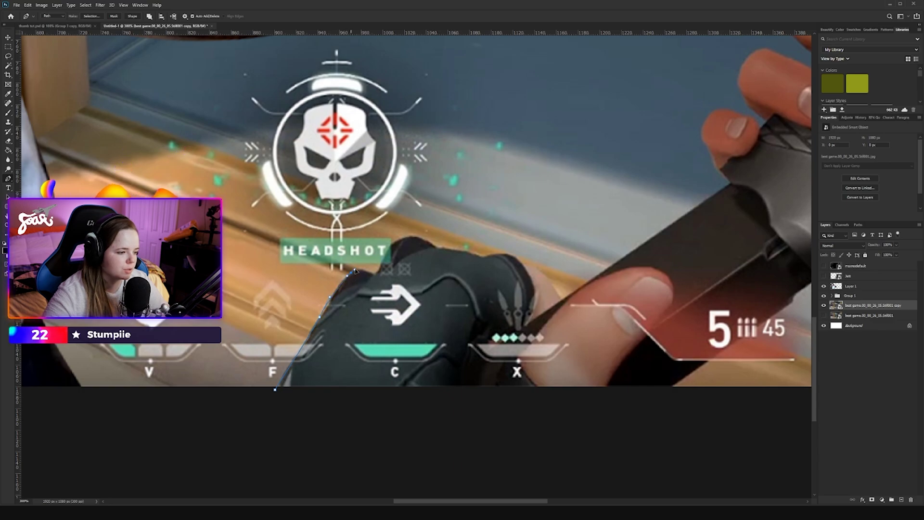
{"action": "left_click", "coordinate": [373, 276]}
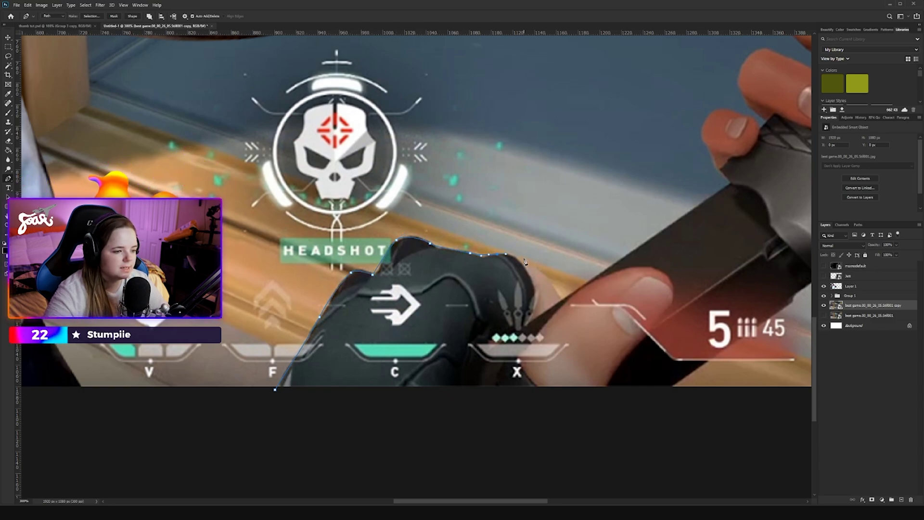
{"action": "left_click_drag", "start_coordinate": [524, 261], "coordinate": [531, 268]}
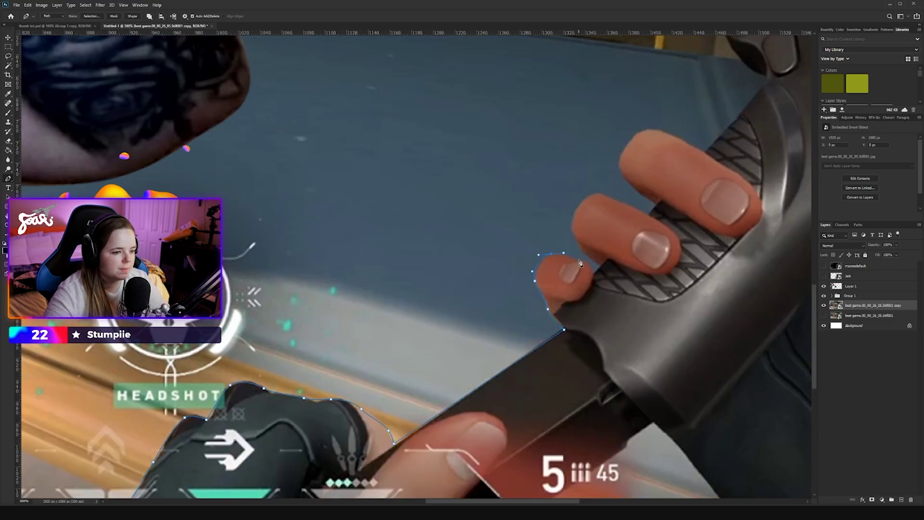
{"action": "left_click", "coordinate": [577, 204]}
{"action": "left_click", "coordinate": [619, 175]}
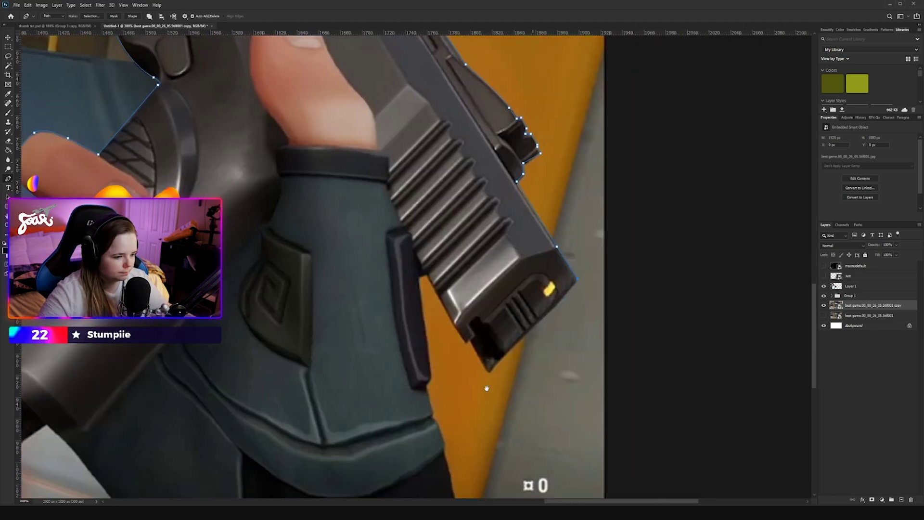
Step: Convert the pistol and hands path to a selection, copy that area to a new layer, and hide the game screenshot copy
{"action": "key", "text": "ctrl+0"}
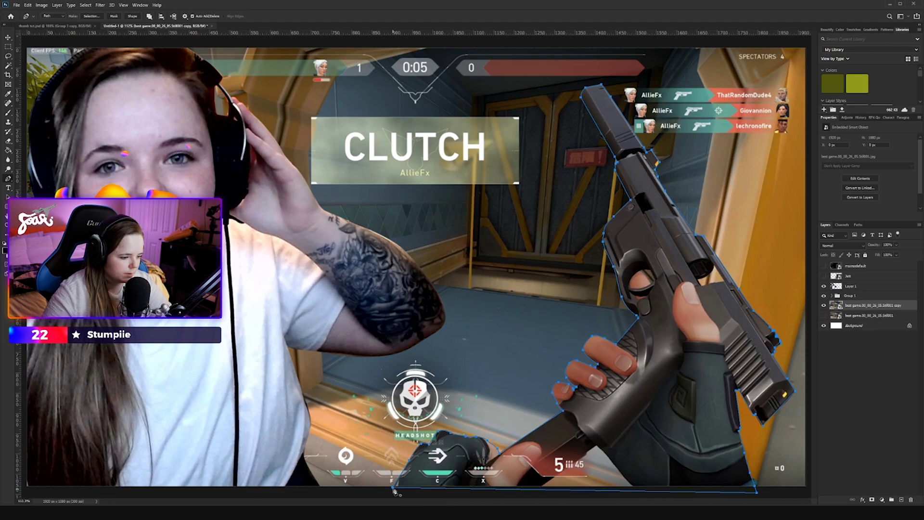
{"action": "right_click", "coordinate": [472, 187]}
{"action": "left_click", "coordinate": [499, 221]}
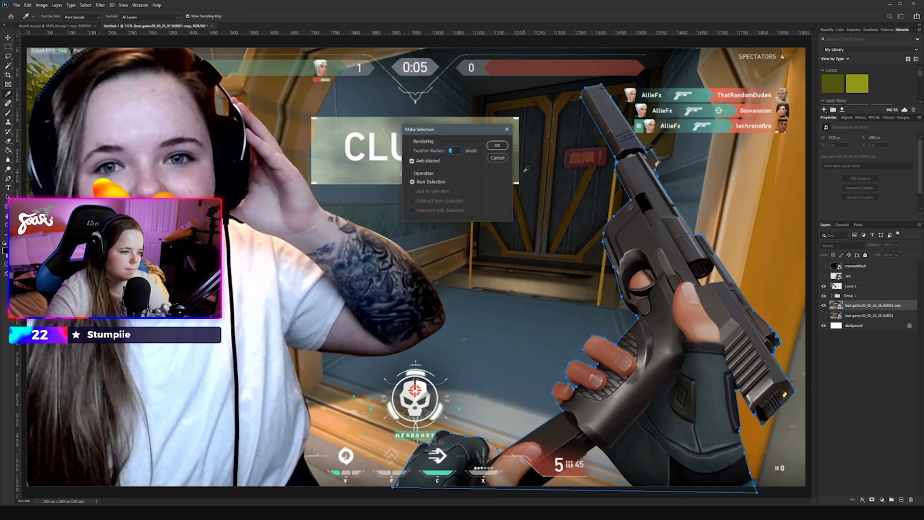
{"action": "left_click", "coordinate": [498, 146]}
{"action": "key", "text": "ctrl+j"}
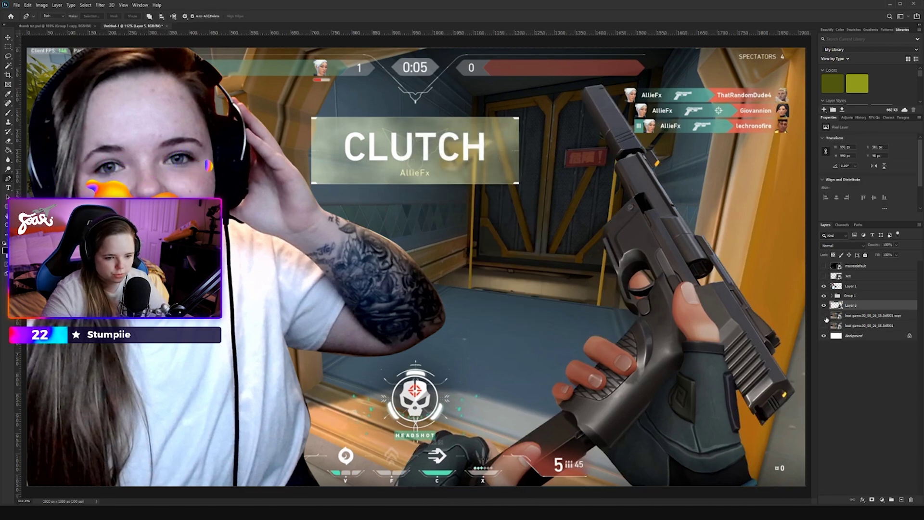
{"action": "left_click", "coordinate": [824, 315]}
Step: Outline the leftover background between the magazine and the sleeve at the image's lower edge, convert the path to a selection, and delete it
{"action": "key", "text": "ctrl+plus"}
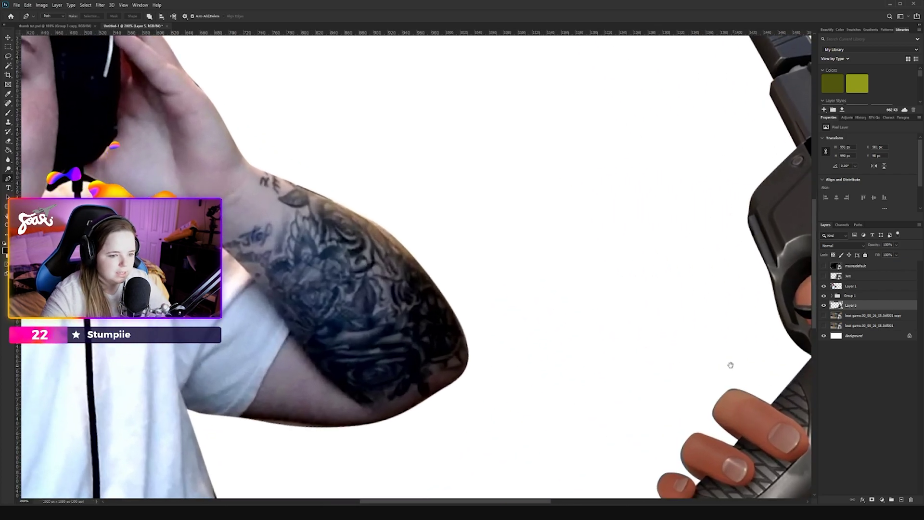
{"action": "left_click_drag", "start_coordinate": [730, 364], "coordinate": [452, 187]}
{"action": "left_click_drag", "start_coordinate": [425, 349], "coordinate": [458, 264]}
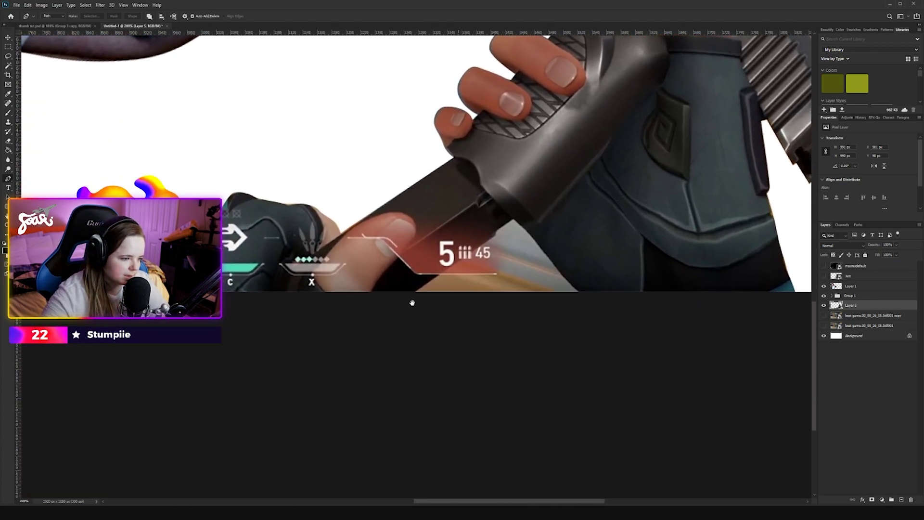
{"action": "left_click", "coordinate": [416, 291]}
{"action": "left_click", "coordinate": [497, 232]}
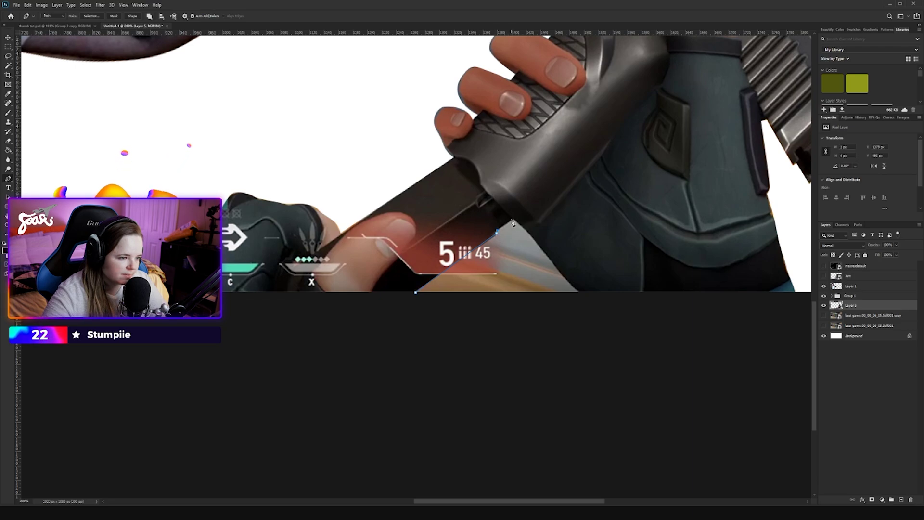
{"action": "left_click", "coordinate": [512, 222]}
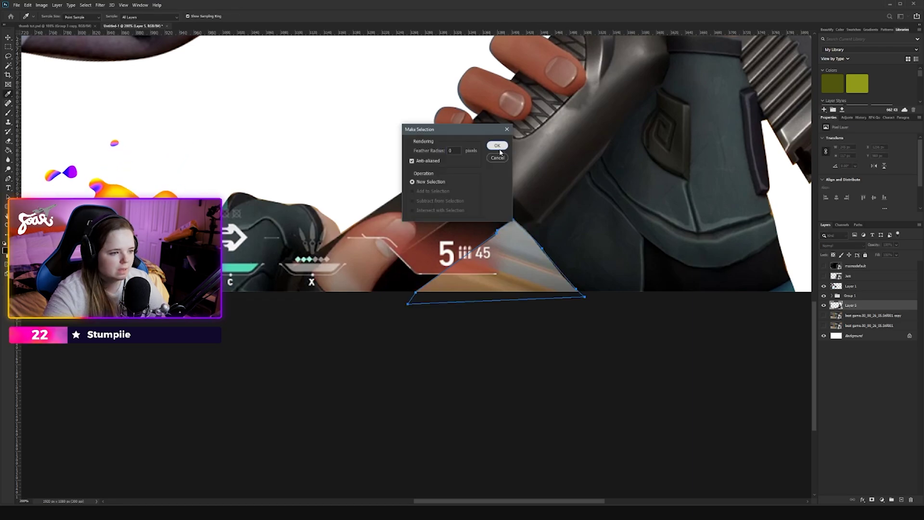
{"action": "left_click", "coordinate": [497, 147]}
{"action": "key", "text": "Delete"}
Step: Outline the leftover background beside the finger inside the trigger guard, convert the path to a selection, and delete it
{"action": "left_click_drag", "start_coordinate": [694, 247], "coordinate": [399, 387]}
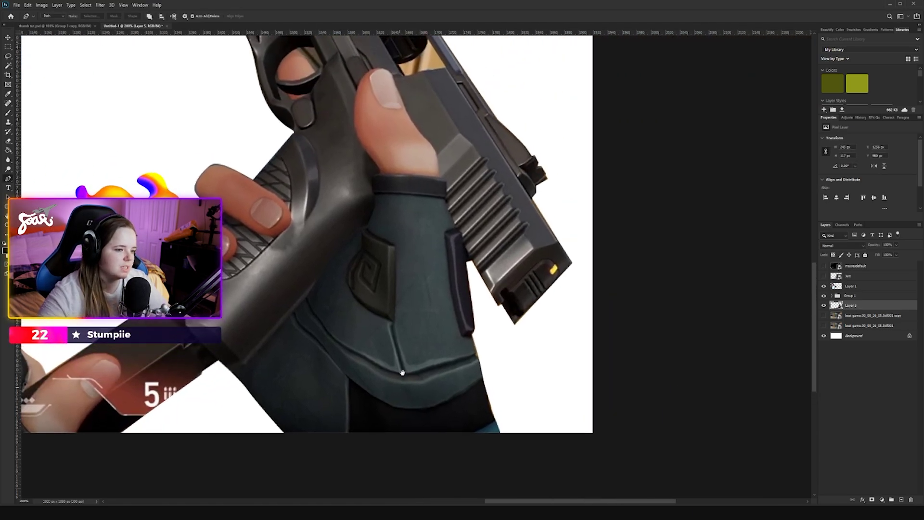
{"action": "left_click_drag", "start_coordinate": [455, 271], "coordinate": [485, 423]}
{"action": "left_click_drag", "start_coordinate": [377, 278], "coordinate": [491, 352]}
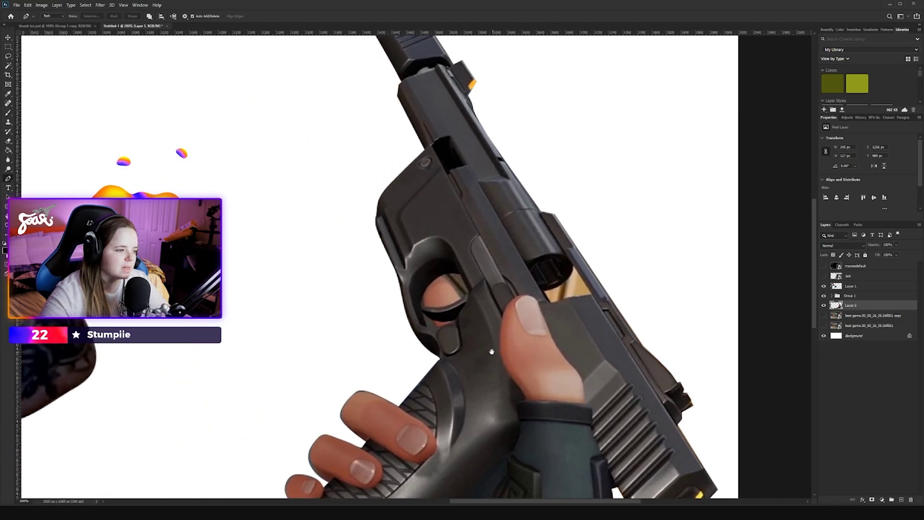
{"action": "left_click", "coordinate": [442, 277]}
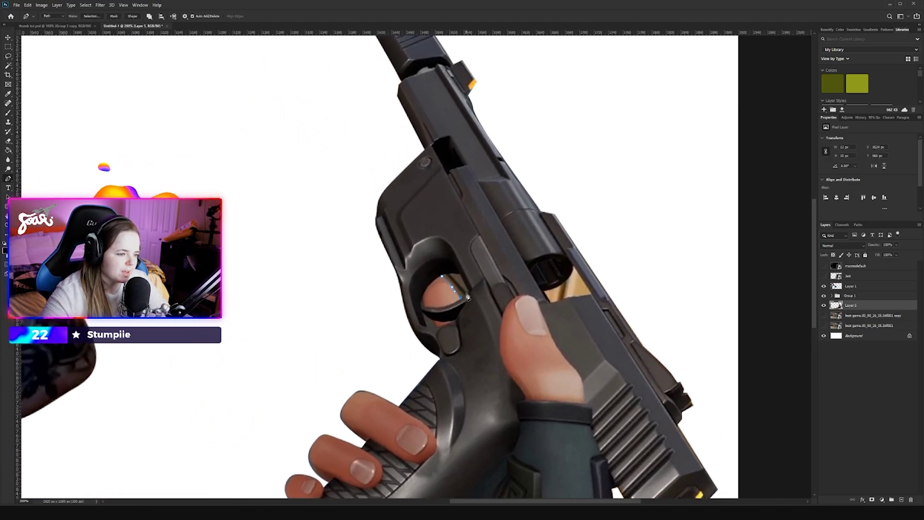
{"action": "left_click", "coordinate": [443, 279]}
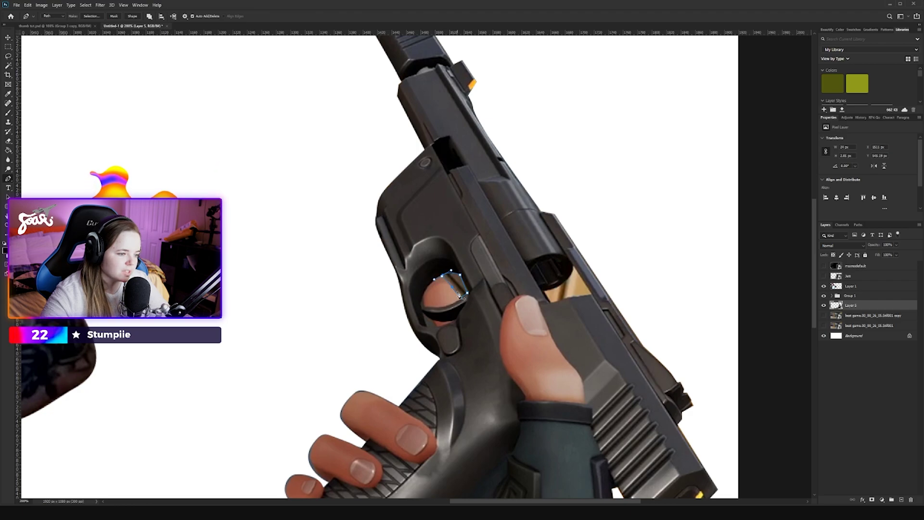
{"action": "right_click", "coordinate": [458, 289]}
{"action": "left_click", "coordinate": [486, 335]}
{"action": "left_click", "coordinate": [504, 143]}
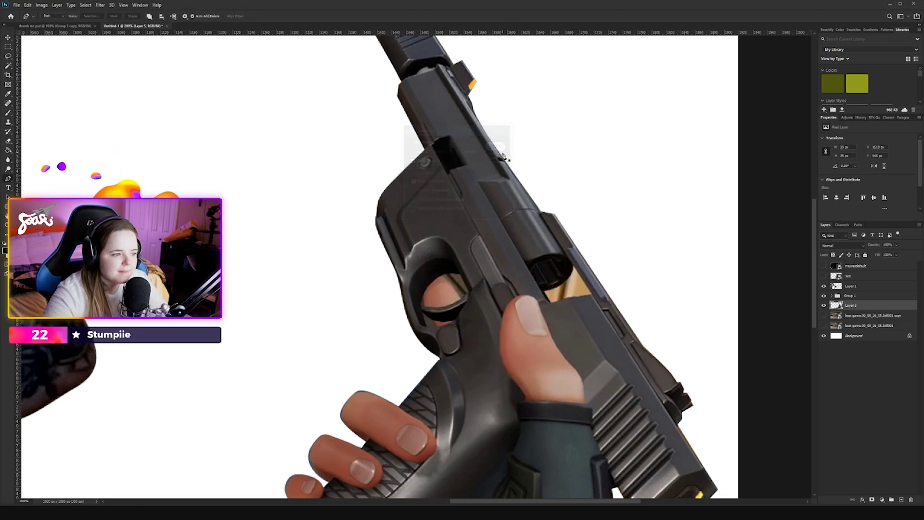
{"action": "key", "text": "Delete"}
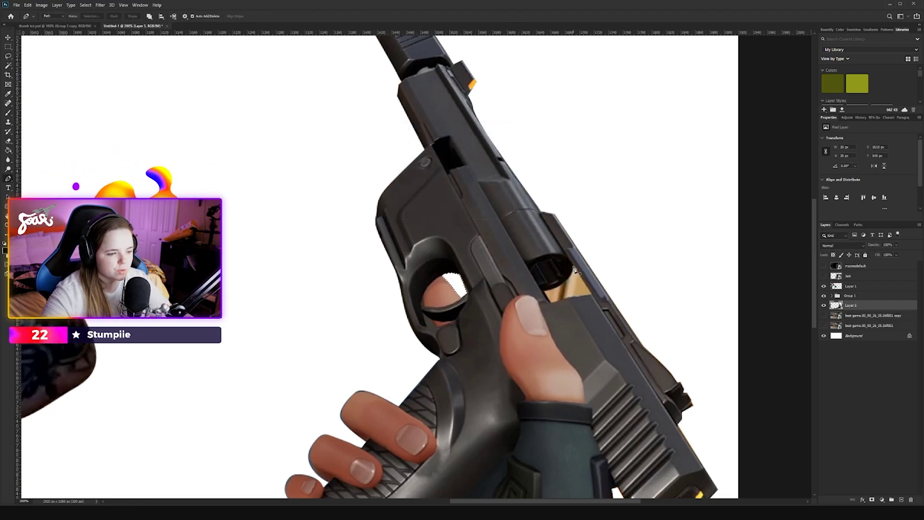
Step: Clear the leftover background between the barrel end and the thumb by outlining it and converting the path to a selection
{"action": "left_click", "coordinate": [572, 266]}
{"action": "left_click_drag", "start_coordinate": [543, 291], "coordinate": [545, 295]}
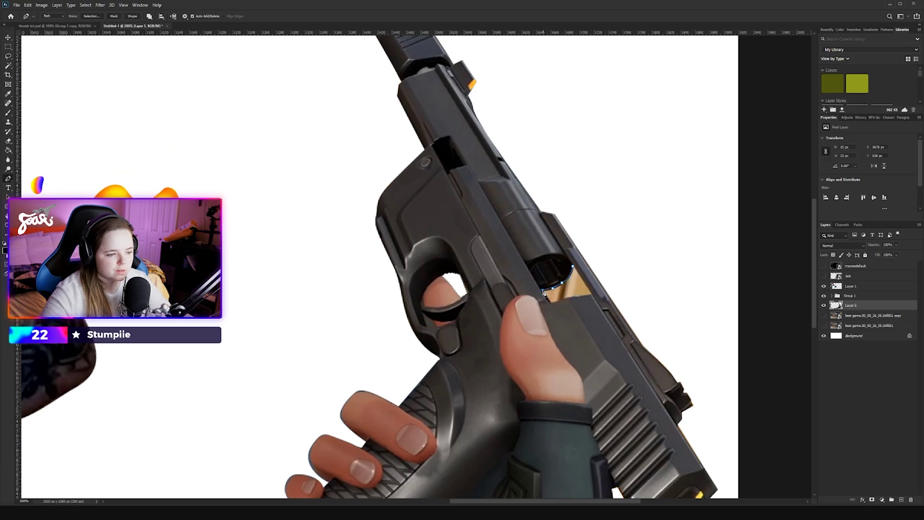
{"action": "right_click", "coordinate": [574, 270]}
{"action": "left_click", "coordinate": [585, 302]}
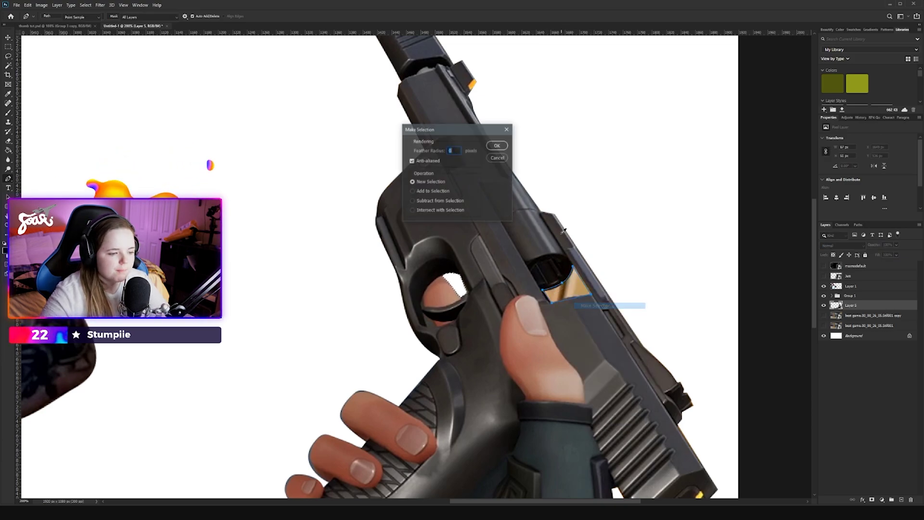
{"action": "left_click", "coordinate": [495, 146]}
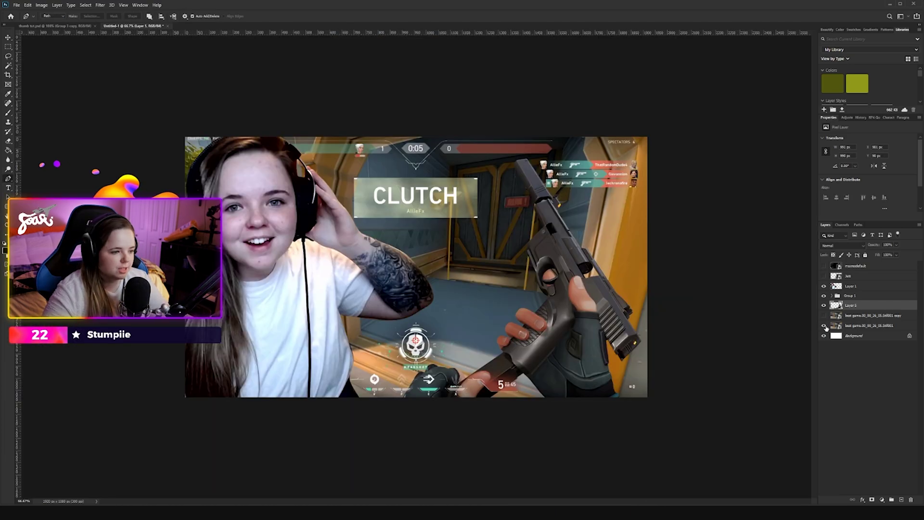
Step: Apply a Gaussian Blur with a 10-pixel radius to the original game screenshot layer
{"action": "left_click", "coordinate": [843, 327]}
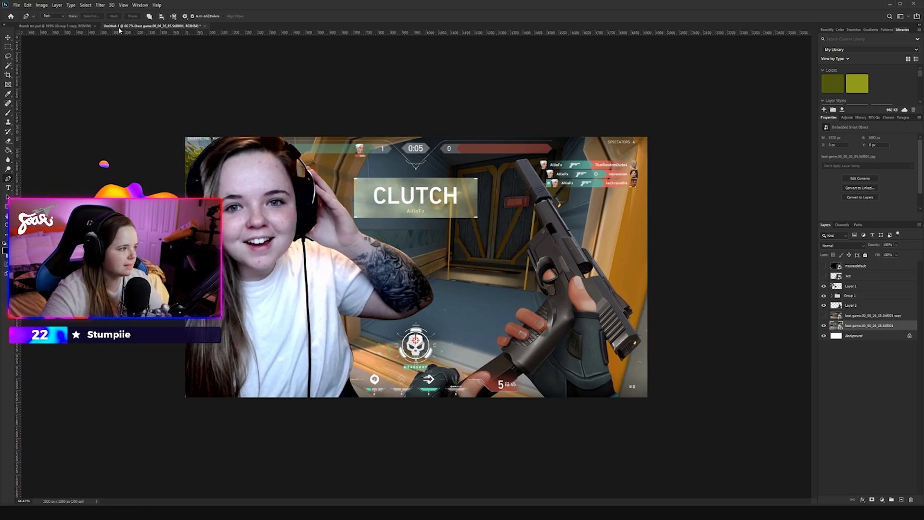
{"action": "left_click", "coordinate": [100, 5]}
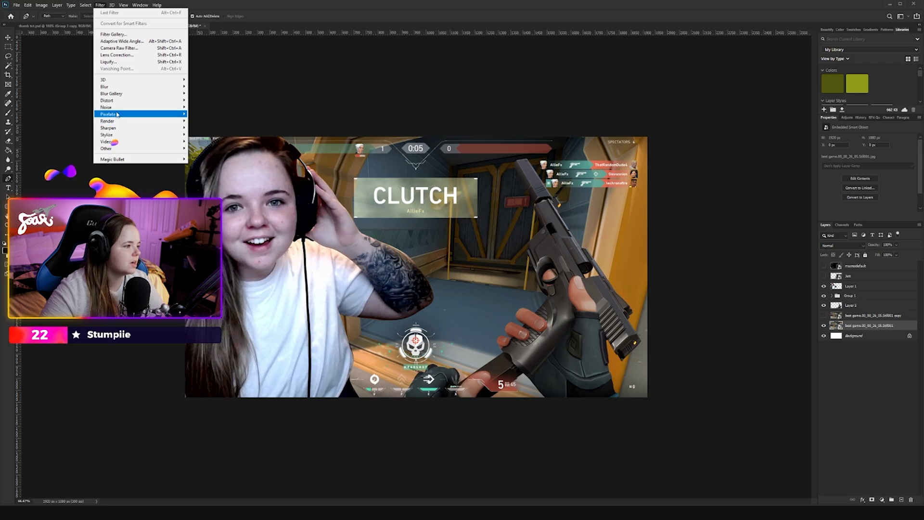
{"action": "mouse_move", "coordinate": [113, 88]}
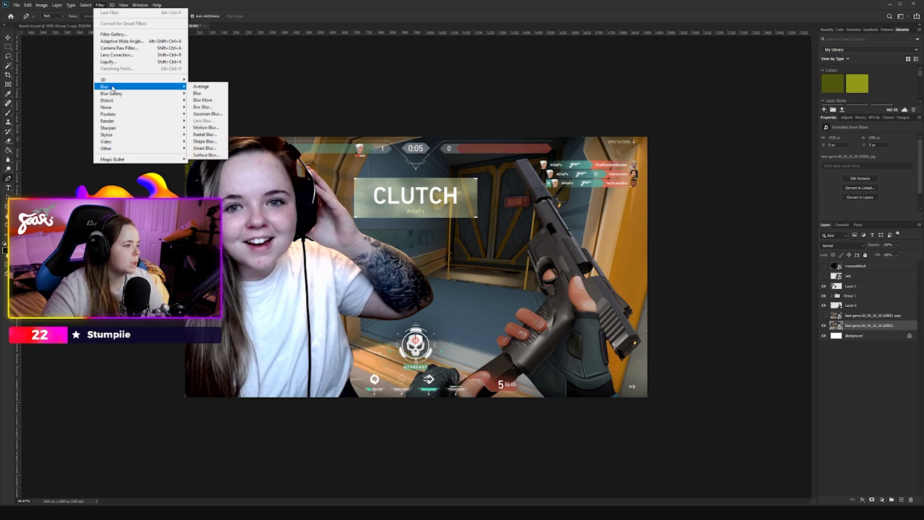
{"action": "left_click", "coordinate": [207, 114]}
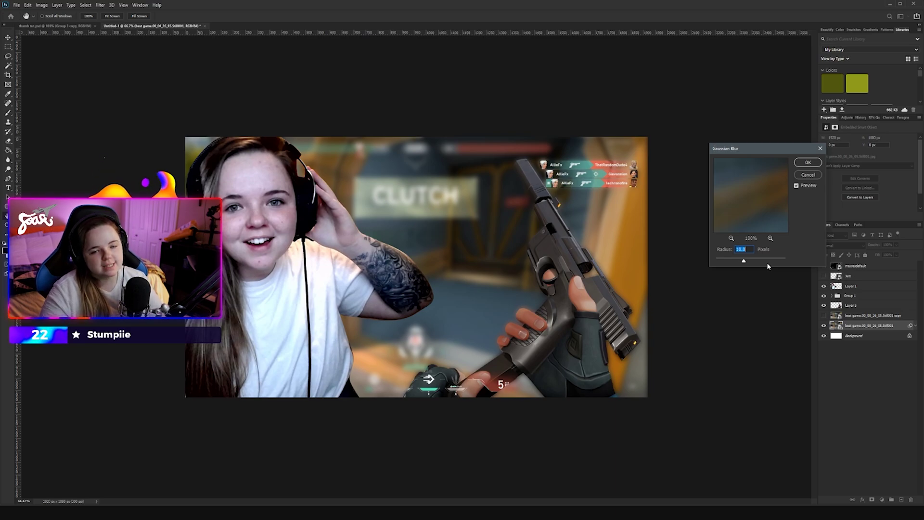
{"action": "left_click", "coordinate": [808, 162]}
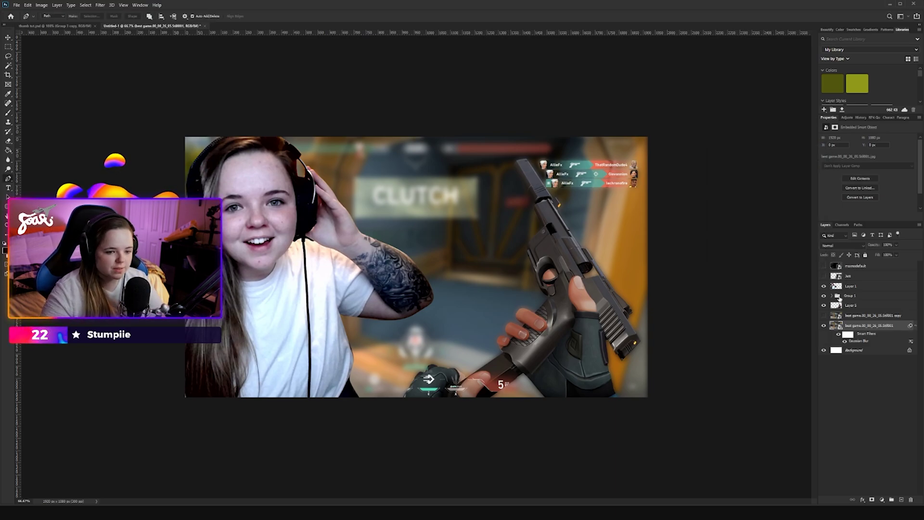
Step: Collapse the blurred layer's smart filters, move the game screenshot copy beneath that layer, and make the copy visible
{"action": "left_click", "coordinate": [914, 326]}
{"action": "left_click_drag", "start_coordinate": [868, 315], "coordinate": [861, 330]}
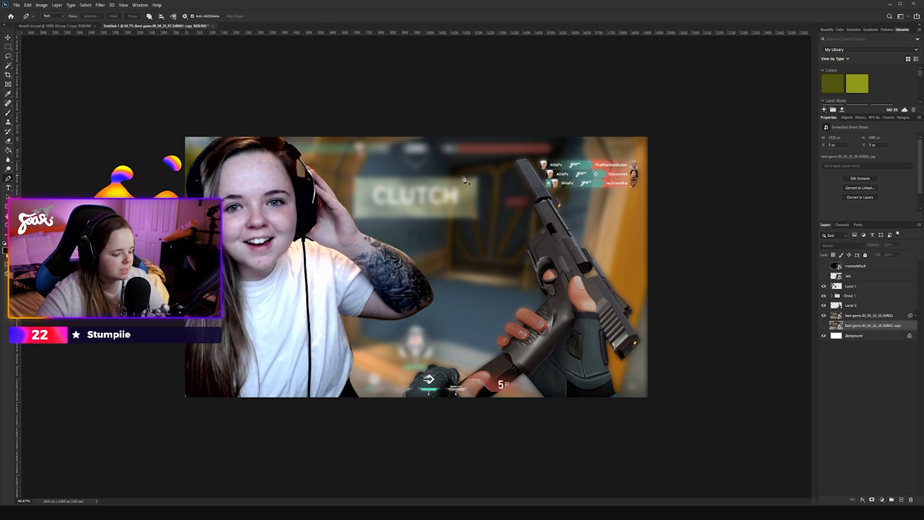
{"action": "scroll", "coordinate": [420, 195], "scroll_direction": "up", "scroll_amount": 5}
{"action": "scroll", "coordinate": [496, 234], "scroll_direction": "up", "scroll_amount": 3}
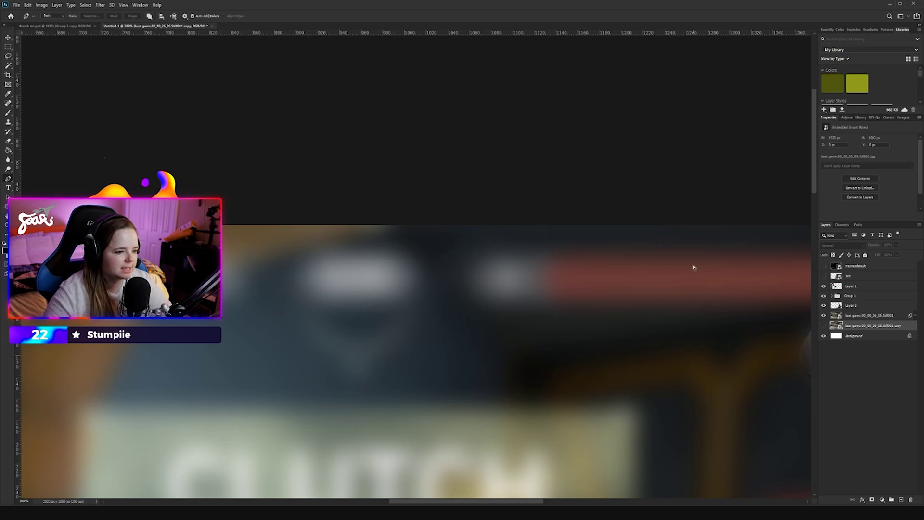
{"action": "key", "text": "ctrl+0"}
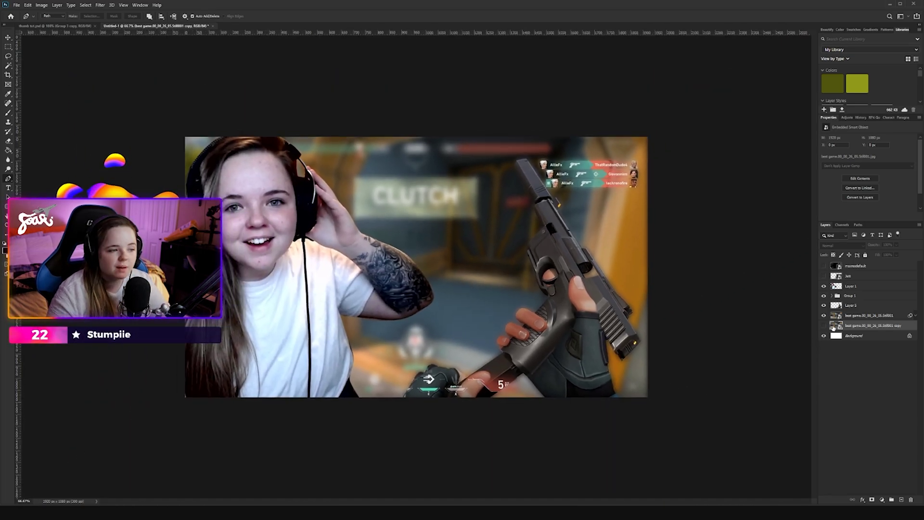
{"action": "left_click", "coordinate": [824, 325]}
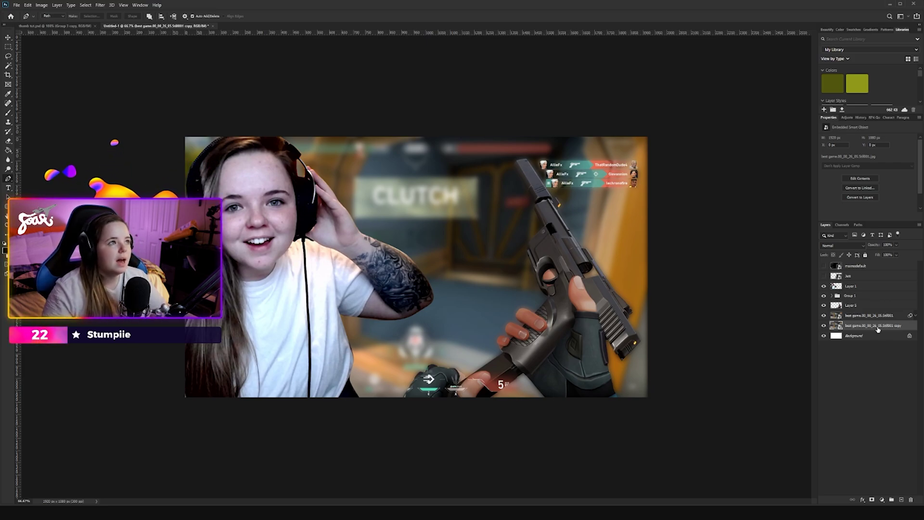
Step: Apply a Hue/Saturation adjustment to the blurred game screenshot with saturation +28 and lightness -22
{"action": "left_click", "coordinate": [858, 315]}
{"action": "key", "text": "ctrl+u"}
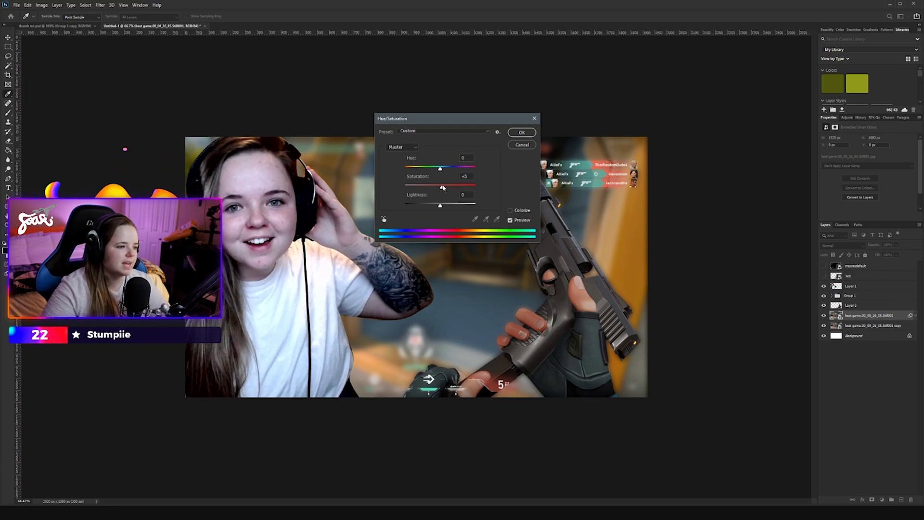
{"action": "left_click_drag", "start_coordinate": [440, 187], "coordinate": [453, 188]}
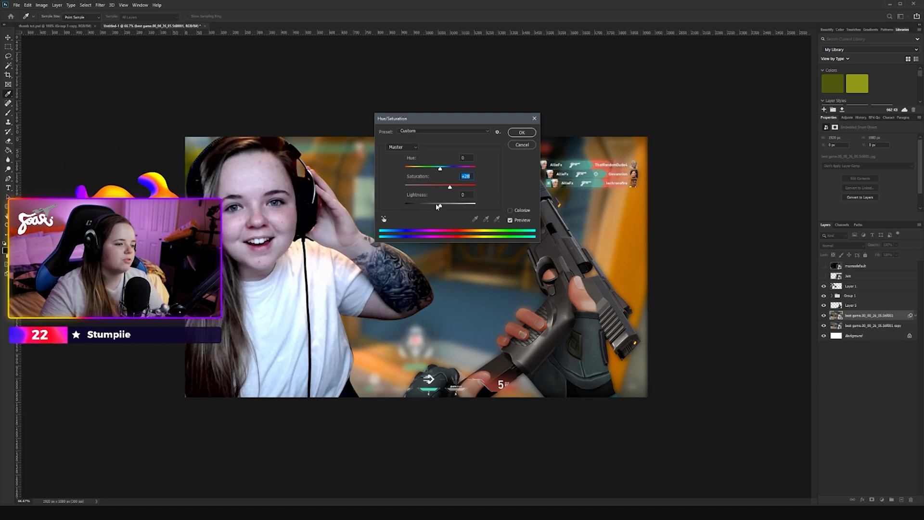
{"action": "left_click_drag", "start_coordinate": [437, 206], "coordinate": [431, 205]}
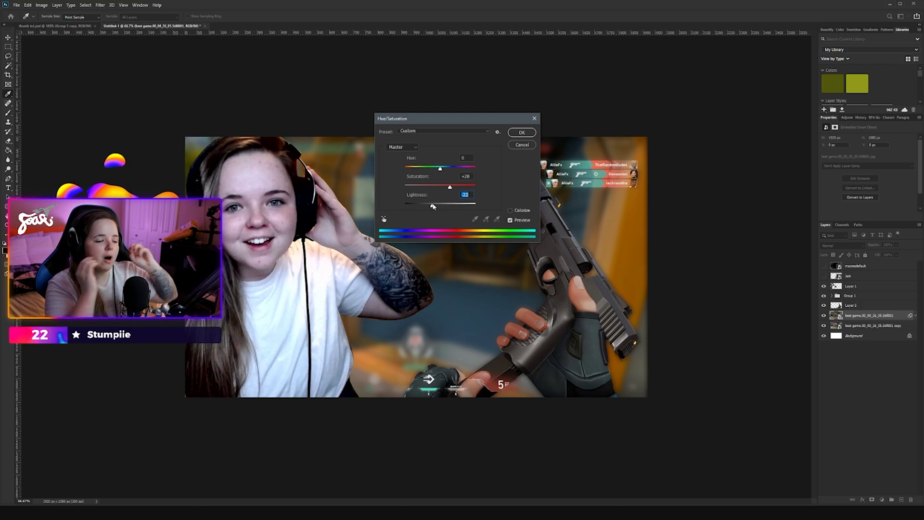
{"action": "left_click_drag", "start_coordinate": [492, 128], "coordinate": [725, 133]}
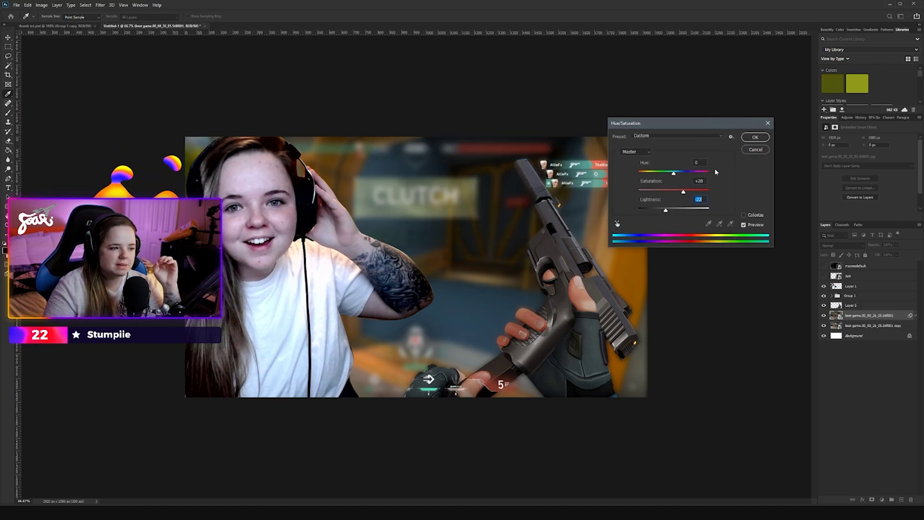
{"action": "left_click", "coordinate": [754, 137]}
{"action": "key", "text": "p"}
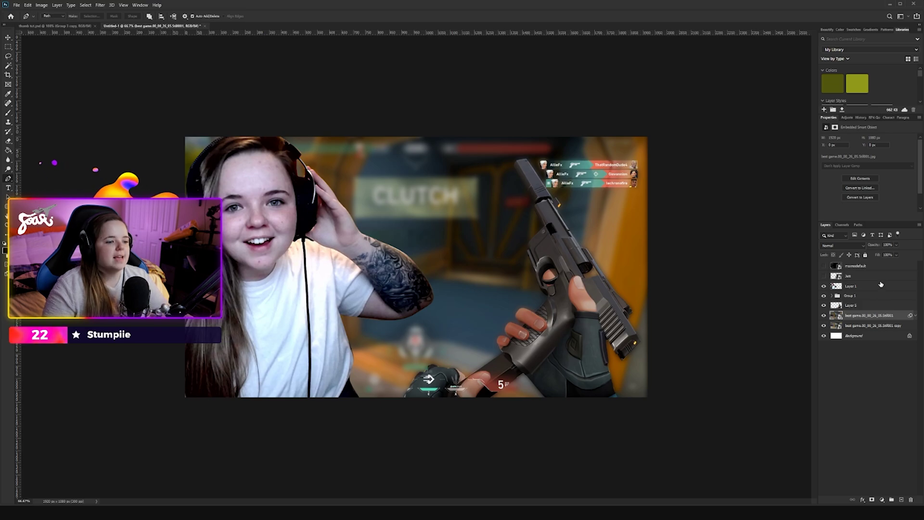
Step: Enlarge the pistol cut-out slightly to about 1035 px wide and shift it down and toward the centre of the canvas
{"action": "left_click", "coordinate": [8, 38]}
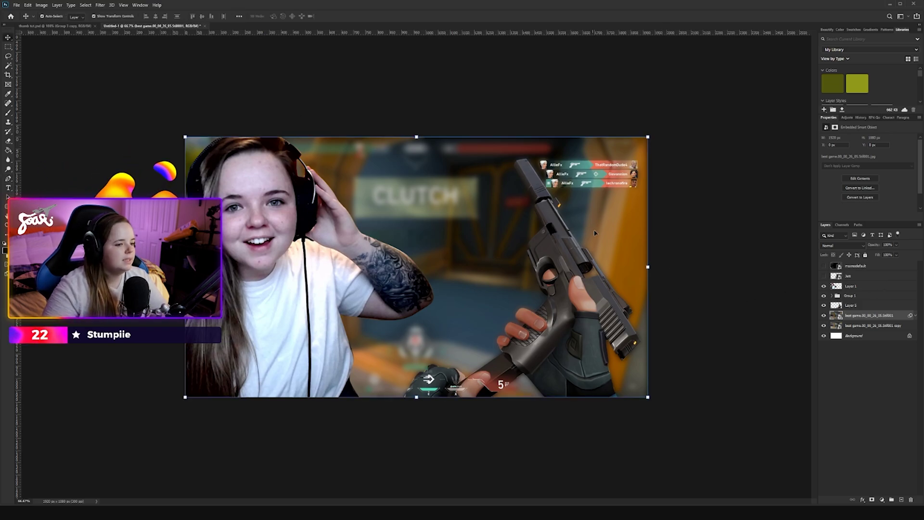
{"action": "left_click", "coordinate": [596, 232]}
{"action": "left_click", "coordinate": [640, 157]}
{"action": "left_click_drag", "start_coordinate": [640, 158], "coordinate": [651, 147]}
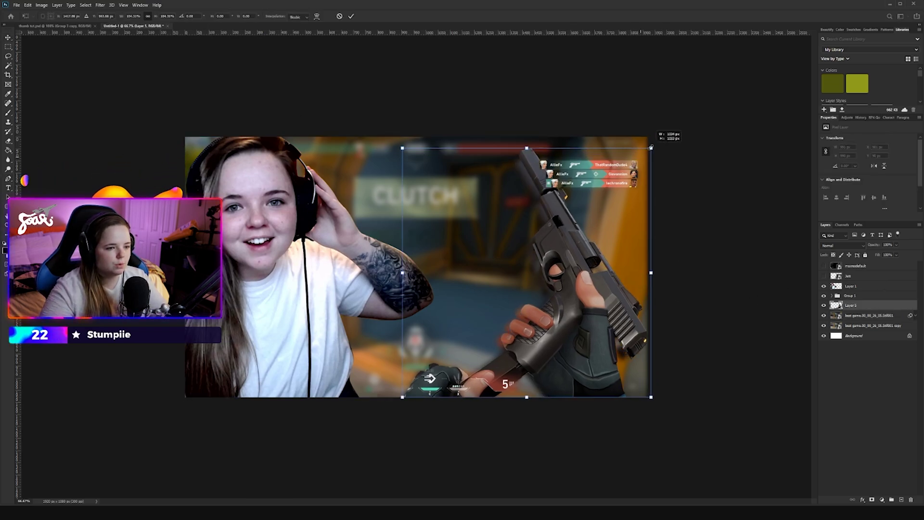
{"action": "left_click_drag", "start_coordinate": [551, 228], "coordinate": [513, 242]}
{"action": "key", "text": "Return"}
Step: Show the Jett layer, enlarge it to about 880 px wide, and place it over the right side of the canvas
{"action": "left_click", "coordinate": [823, 275]}
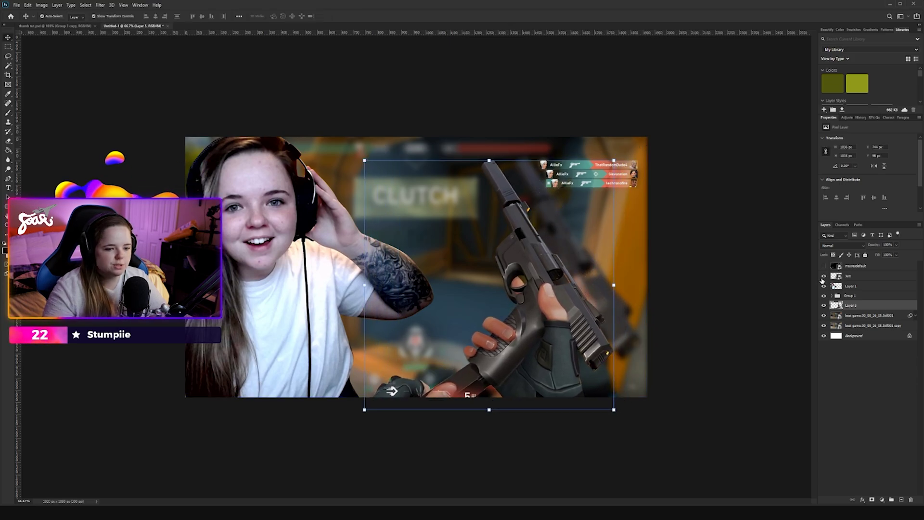
{"action": "left_click", "coordinate": [856, 276]}
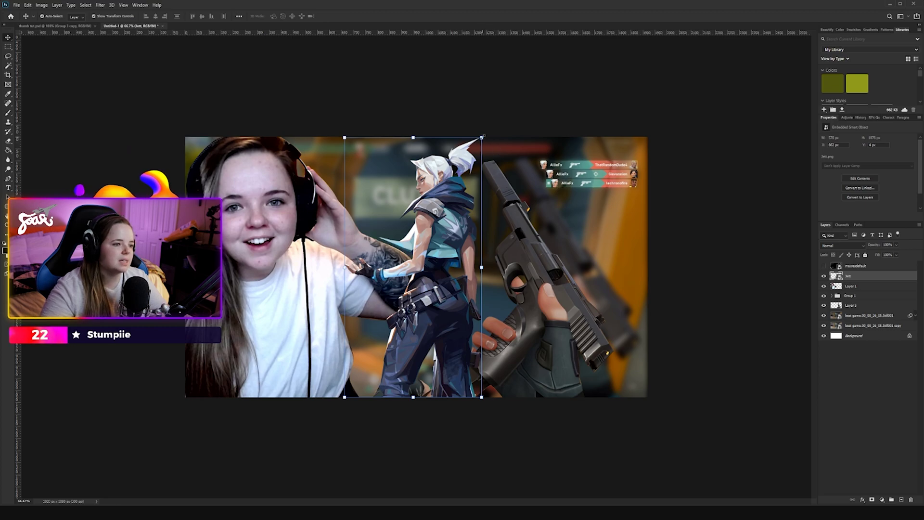
{"action": "left_click_drag", "start_coordinate": [483, 136], "coordinate": [641, 19]}
{"action": "left_click_drag", "start_coordinate": [546, 174], "coordinate": [611, 268]}
{"action": "key", "text": "Return"}
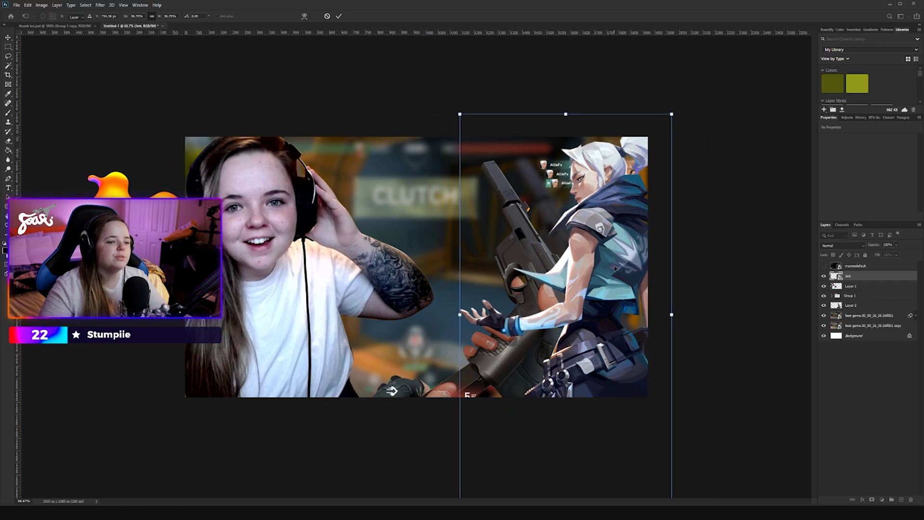
Step: Move the Jett layer beneath the pistol layer, nudge it slightly, and toggle both layers' visibility to check the overlap
{"action": "left_click_drag", "start_coordinate": [849, 276], "coordinate": [860, 312]}
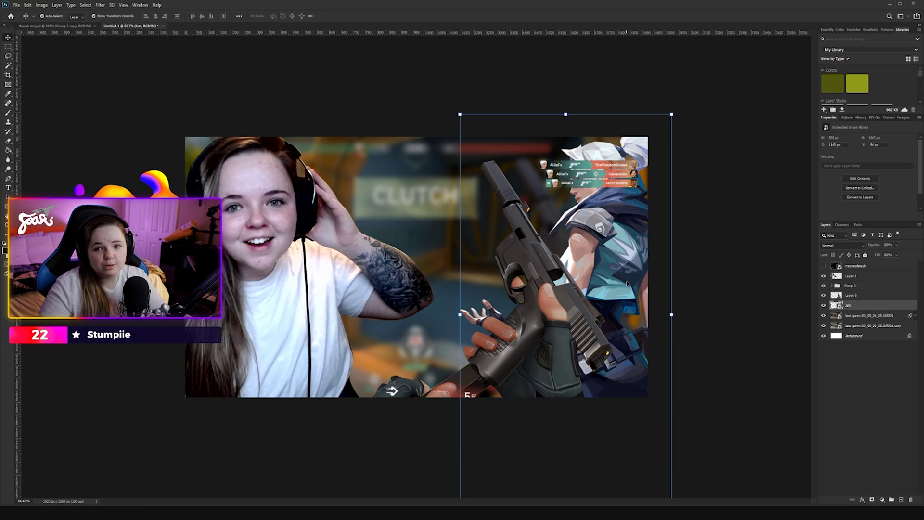
{"action": "left_click_drag", "start_coordinate": [626, 283], "coordinate": [621, 273]}
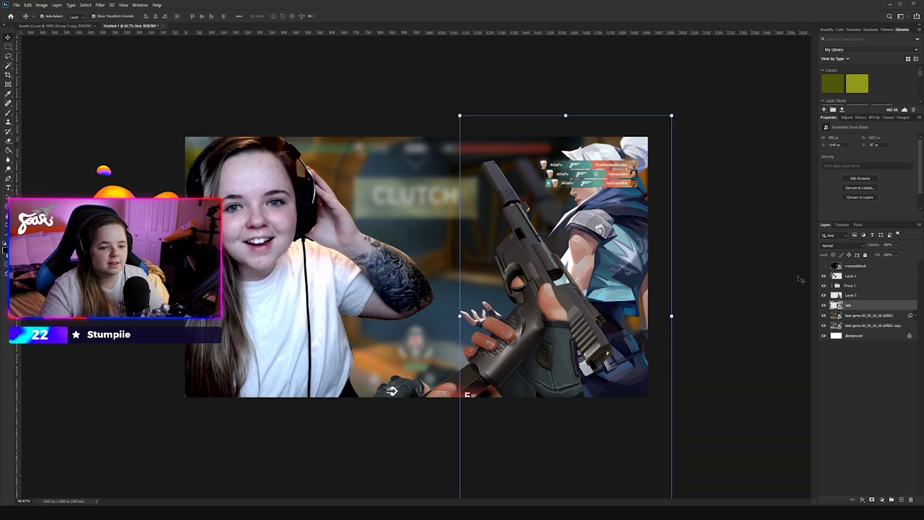
{"action": "left_click", "coordinate": [823, 296]}
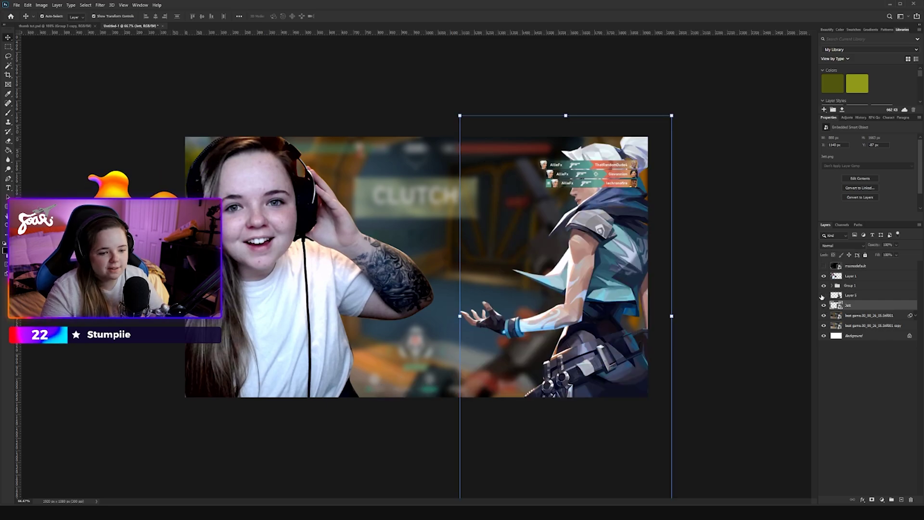
{"action": "left_click", "coordinate": [822, 296]}
{"action": "left_click", "coordinate": [823, 305]}
{"action": "left_click", "coordinate": [823, 305]}
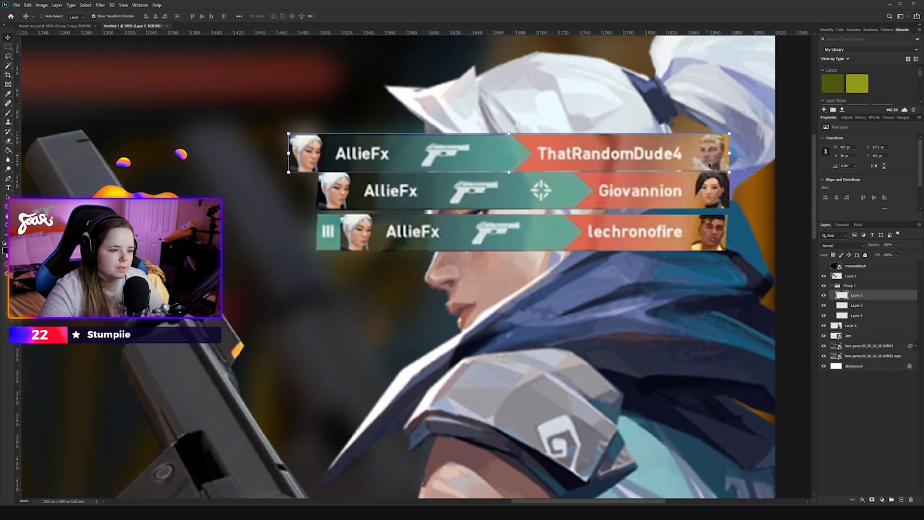
Step: Shift the upper two kill-feed entries down against the third one to close the gap, and collapse their group
{"action": "left_click", "coordinate": [709, 196], "text": "ctrl+shift"}
{"action": "left_click_drag", "start_coordinate": [709, 195], "coordinate": [707, 200]}
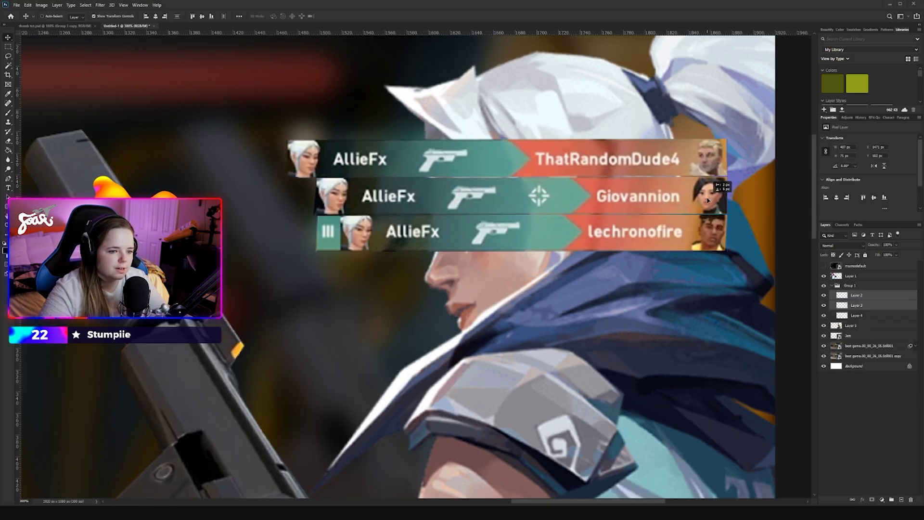
{"action": "left_click", "coordinate": [847, 285]}
{"action": "left_click", "coordinate": [832, 285]}
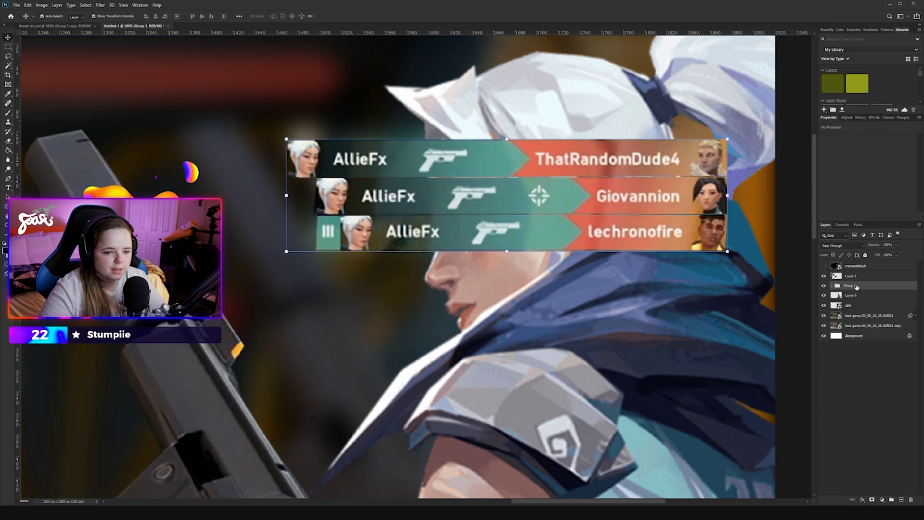
Step: Duplicate the kill-feed group, merge the duplicate into one layer, and convert it to a smart object
{"action": "left_click_drag", "start_coordinate": [900, 500], "coordinate": [900, 500]}
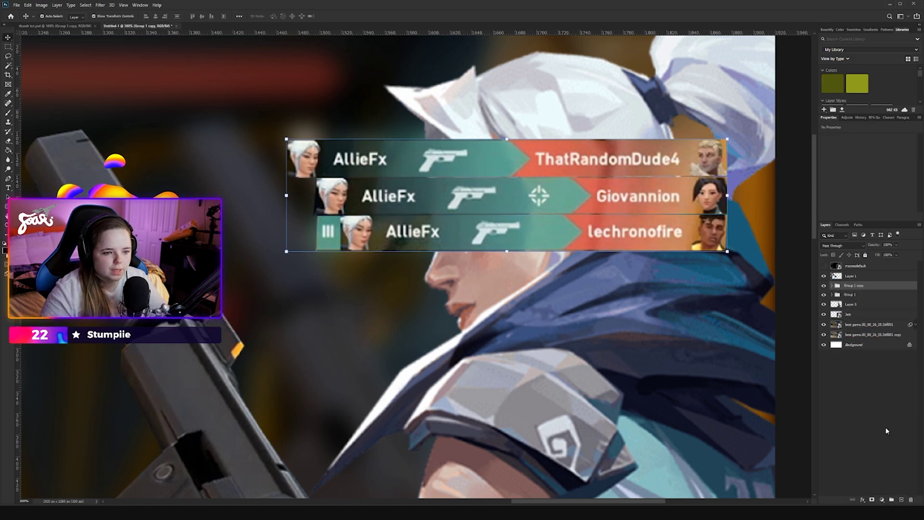
{"action": "right_click", "coordinate": [866, 285]}
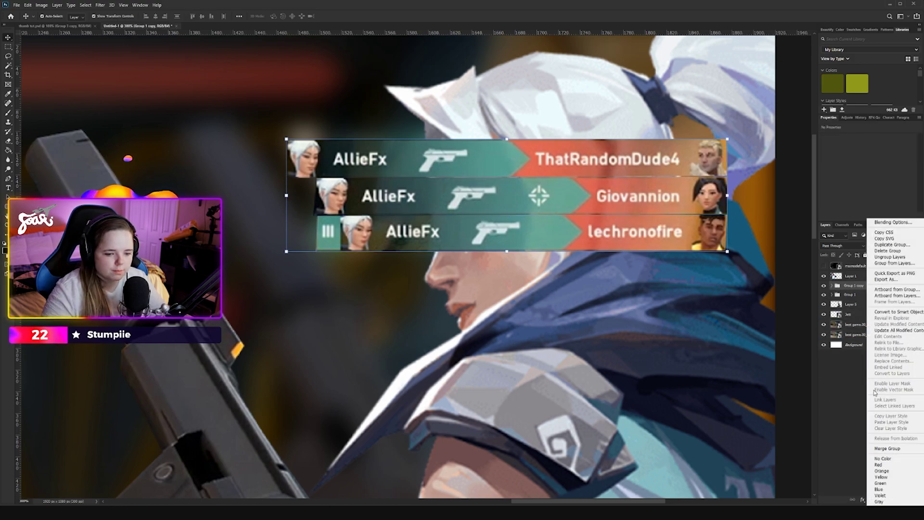
{"action": "left_click", "coordinate": [886, 448]}
{"action": "right_click", "coordinate": [862, 286]}
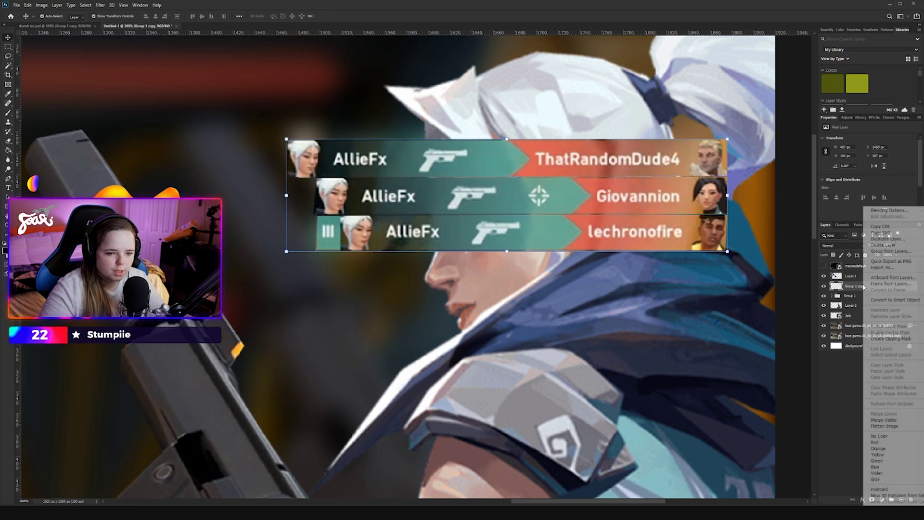
{"action": "left_click", "coordinate": [891, 300]}
Step: Enlarge the kill-feed copy to about 1328 px wide across the upper canvas and rotate it about 4 degrees counterclockwise
{"action": "scroll", "coordinate": [525, 179], "scroll_direction": "down", "scroll_amount": 2}
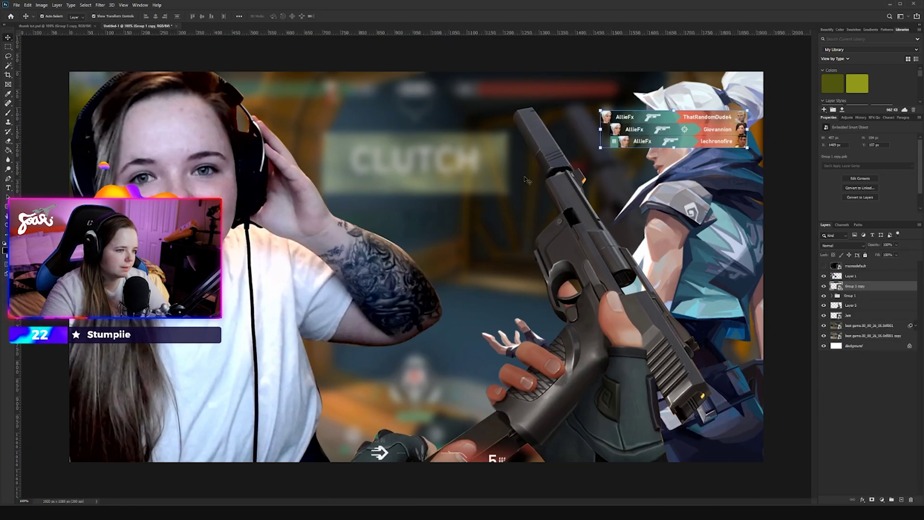
{"action": "left_click_drag", "start_coordinate": [601, 110], "coordinate": [251, 91]}
{"action": "left_click_drag", "start_coordinate": [805, 138], "coordinate": [703, 112]}
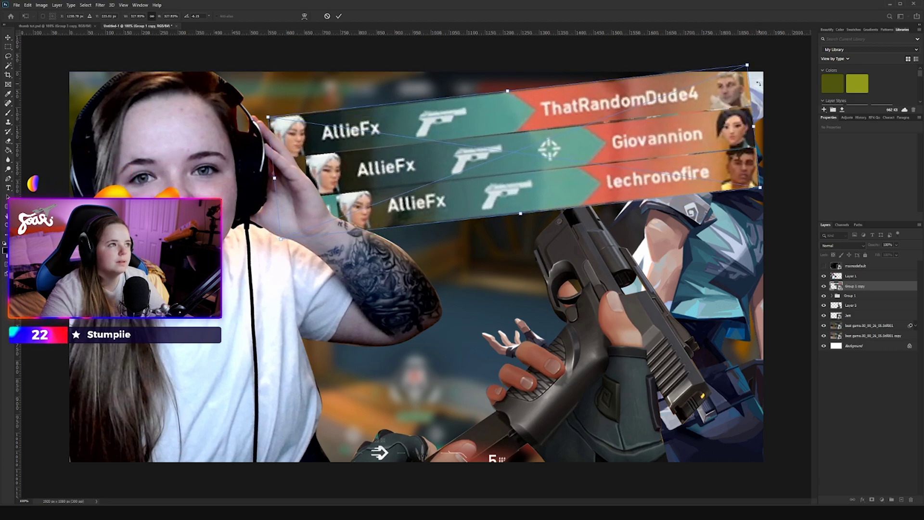
{"action": "left_click_drag", "start_coordinate": [746, 65], "coordinate": [737, 68]}
{"action": "key", "text": "Return"}
Step: Move the webcam cut-out and the enlarged kill feed beneath Jett in the layer order, and hide the original kill-feed group
{"action": "left_click", "coordinate": [851, 276]}
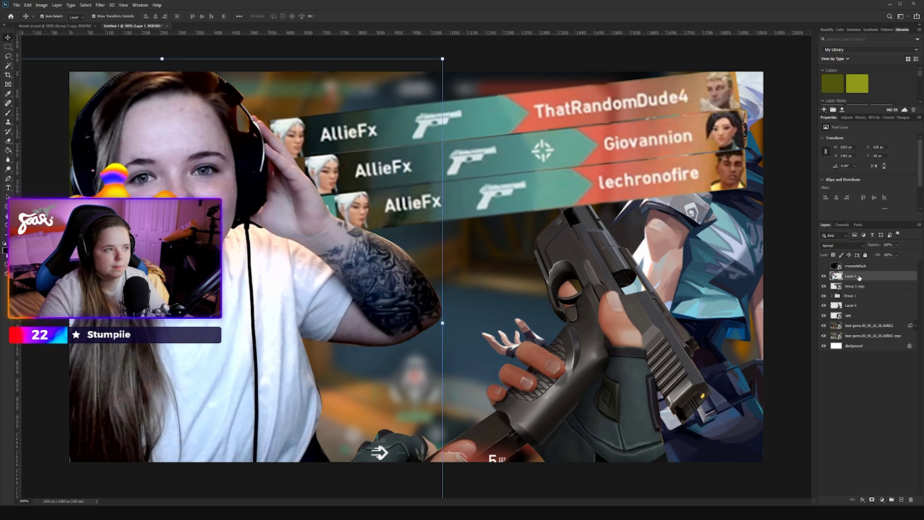
{"action": "left_click_drag", "start_coordinate": [857, 278], "coordinate": [866, 319]}
{"action": "left_click", "coordinate": [855, 305]}
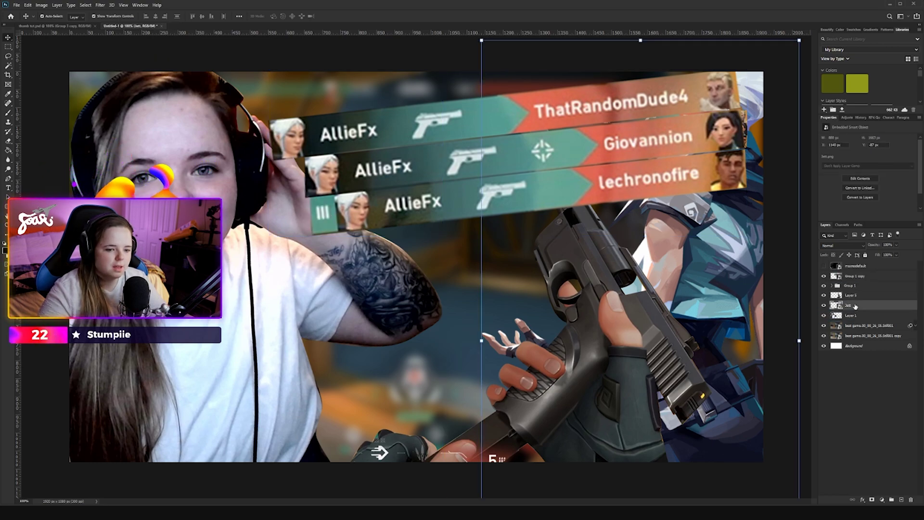
{"action": "left_click_drag", "start_coordinate": [854, 275], "coordinate": [857, 307]}
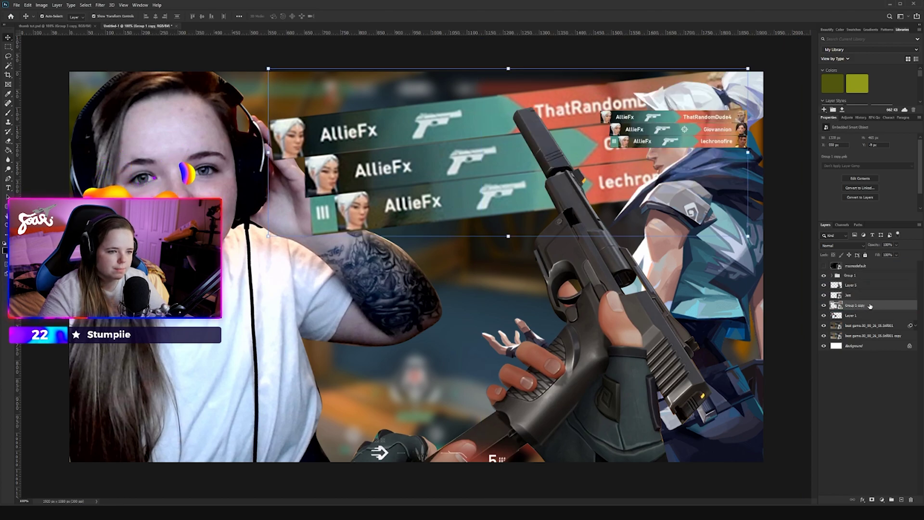
{"action": "left_click", "coordinate": [823, 275]}
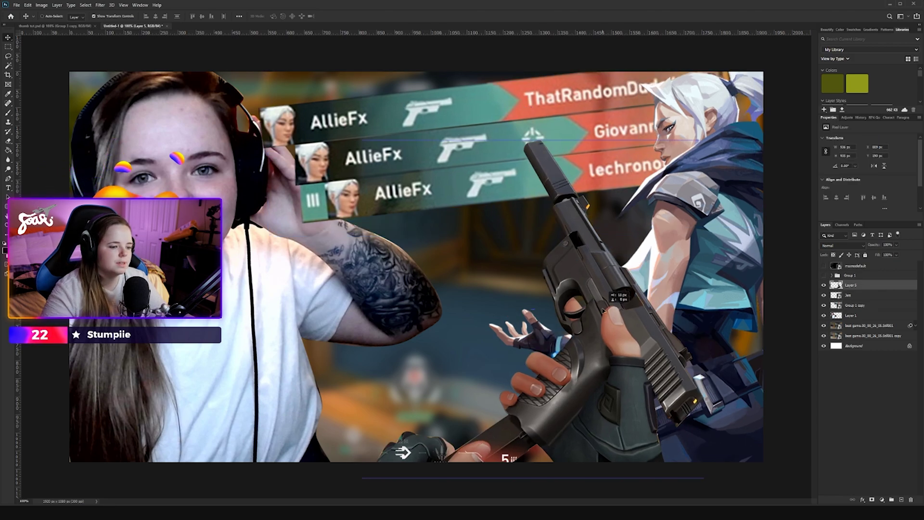
{"action": "left_click", "coordinate": [851, 284]}
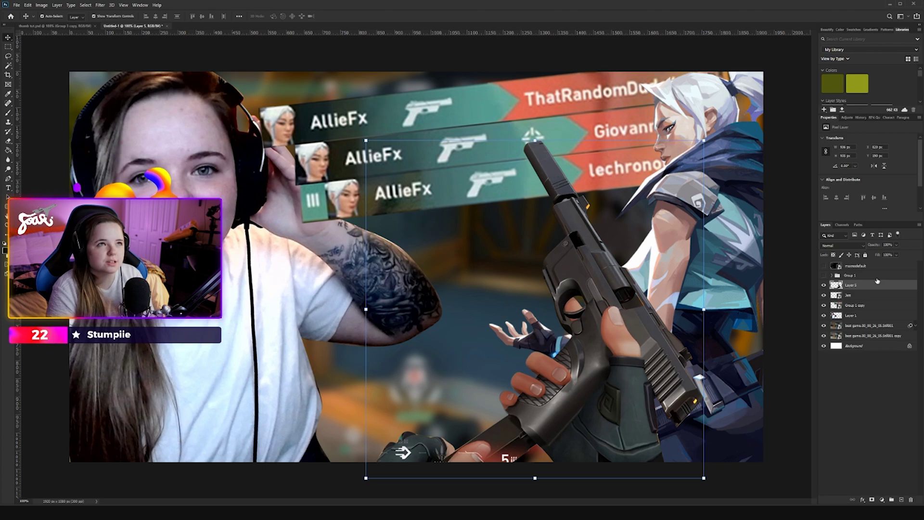
Step: Add two separate white text layers reading "THAT WAS" and "SO LUCKY" over the lower part of the webcam cut-out
{"action": "left_click", "coordinate": [9, 188]}
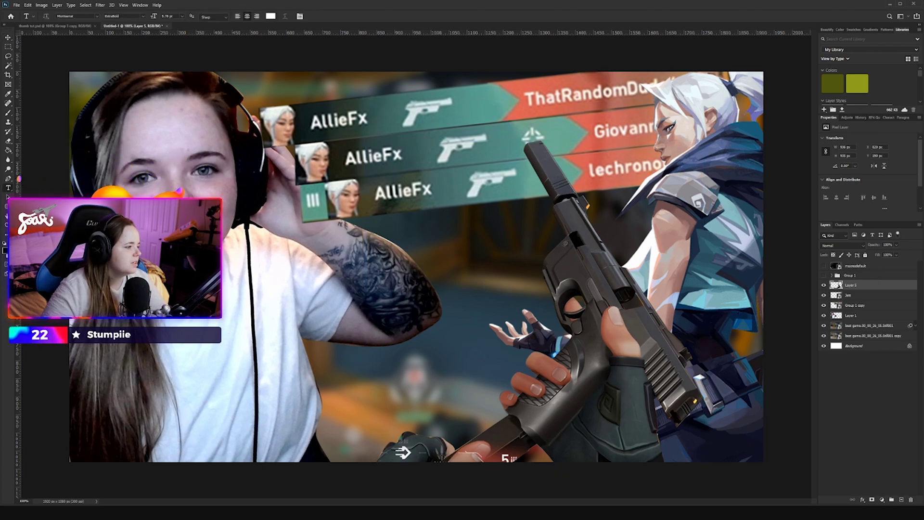
{"action": "left_click", "coordinate": [202, 355]}
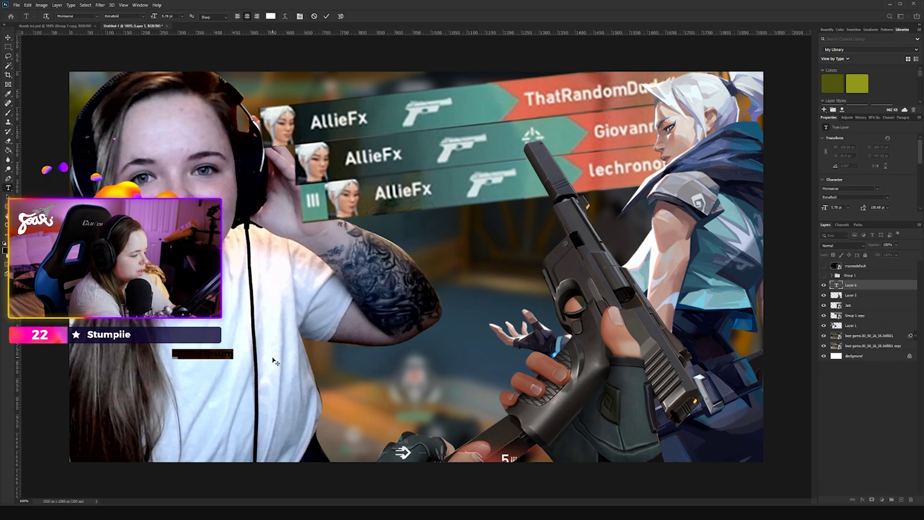
{"action": "type", "text": "THAN"}
{"action": "type", "text": " WAS"}
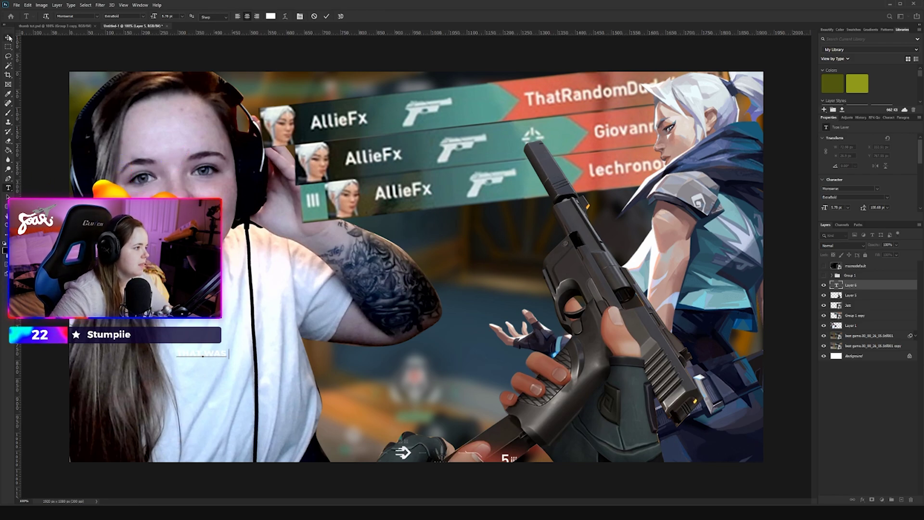
{"action": "key", "text": "ctrl+Return"}
{"action": "left_click", "coordinate": [174, 393]}
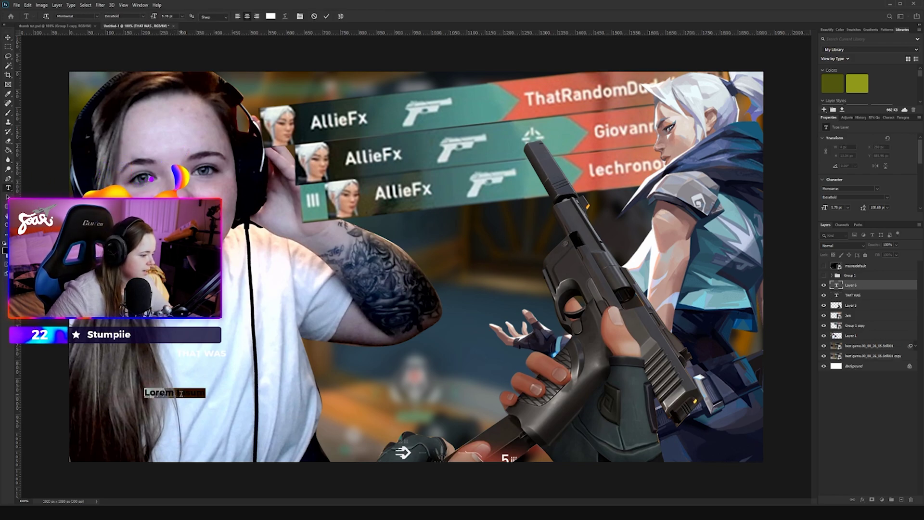
{"action": "type", "text": "SO LUCKY"}
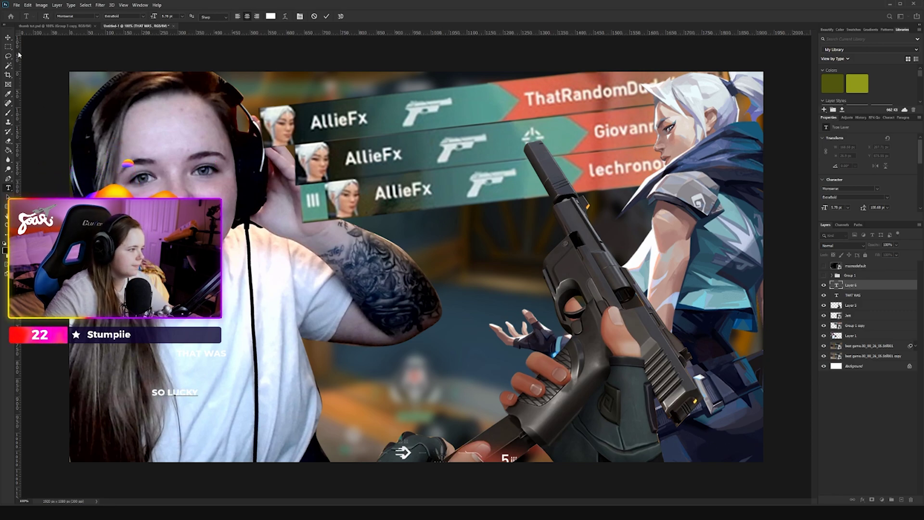
Step: Place "SO LUCKY" directly under "THAT WAS", and enlarge both lines together to about 34.7 pt across the canvas's lower left
{"action": "left_click", "coordinate": [8, 37]}
{"action": "left_click_drag", "start_coordinate": [193, 393], "coordinate": [216, 365]}
{"action": "left_click", "coordinate": [852, 295], "text": "ctrl"}
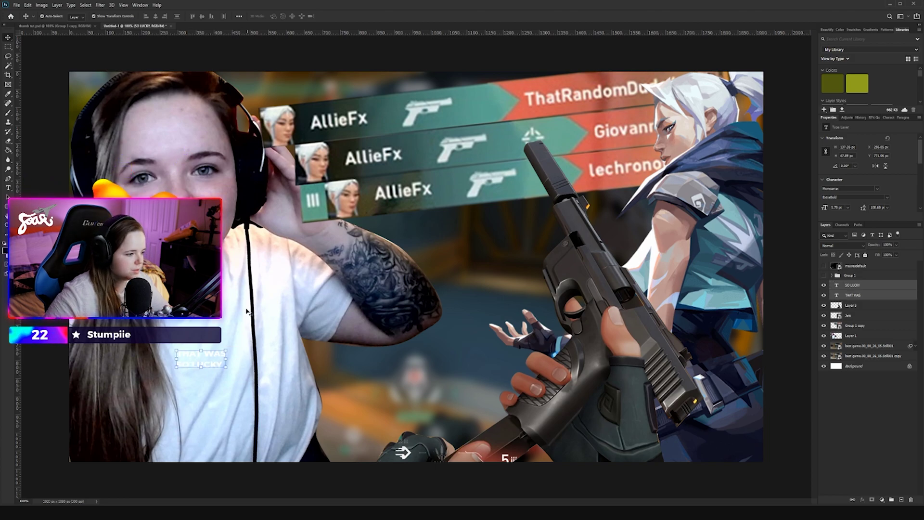
{"action": "key", "text": "ctrl+t"}
{"action": "left_click_drag", "start_coordinate": [227, 350], "coordinate": [384, 332]}
{"action": "left_click_drag", "start_coordinate": [337, 355], "coordinate": [358, 359]}
{"action": "key", "text": "Return"}
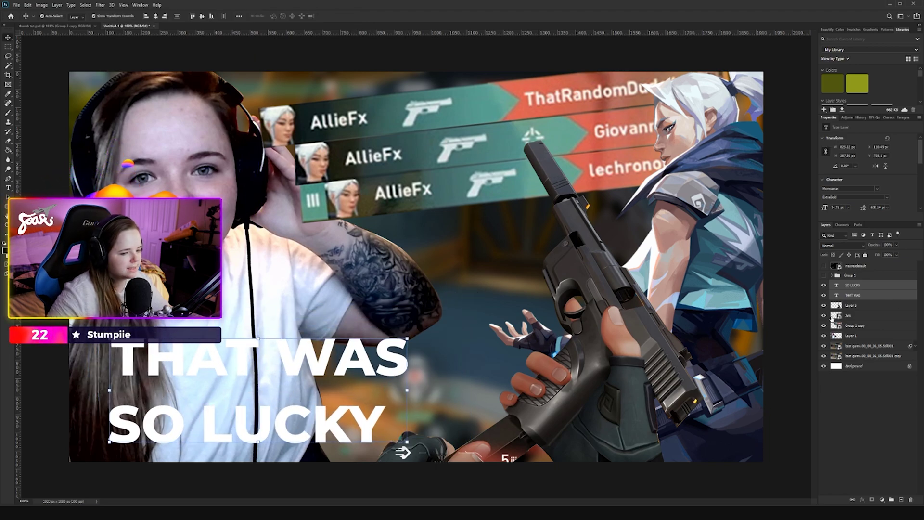
Step: Move "THAT WAS" down and slightly left to tighten its spacing with "SO LUCKY", and select both text lines
{"action": "left_click", "coordinate": [874, 295]}
{"action": "left_click_drag", "start_coordinate": [330, 372], "coordinate": [314, 389]}
{"action": "left_click", "coordinate": [331, 425], "text": "shift"}
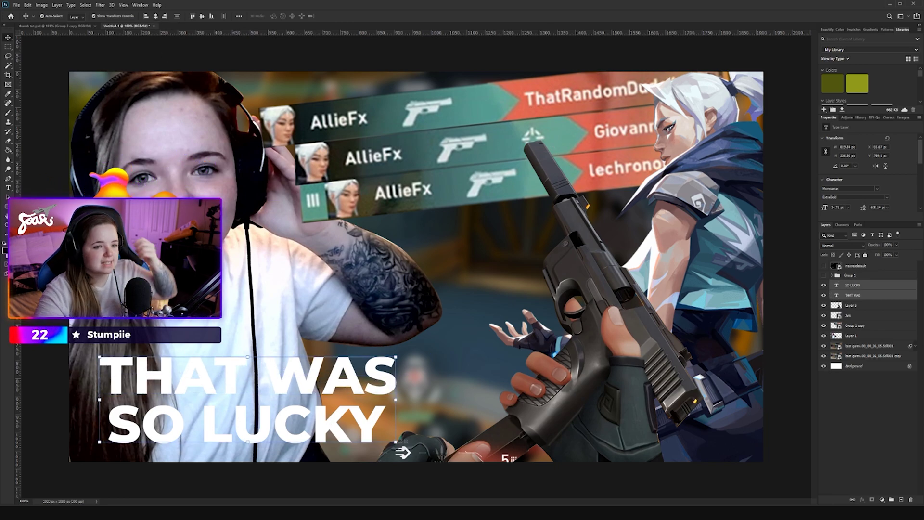
Step: Apply the teal library layer style Style 10 to the "THAT WAS" text and collapse its effects list
{"action": "scroll", "coordinate": [856, 86], "scroll_direction": "down", "scroll_amount": 2}
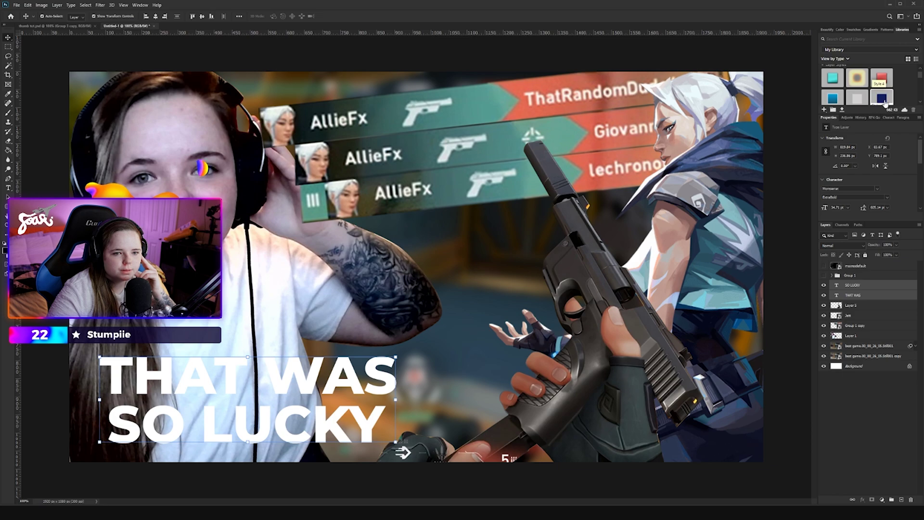
{"action": "left_click", "coordinate": [870, 295]}
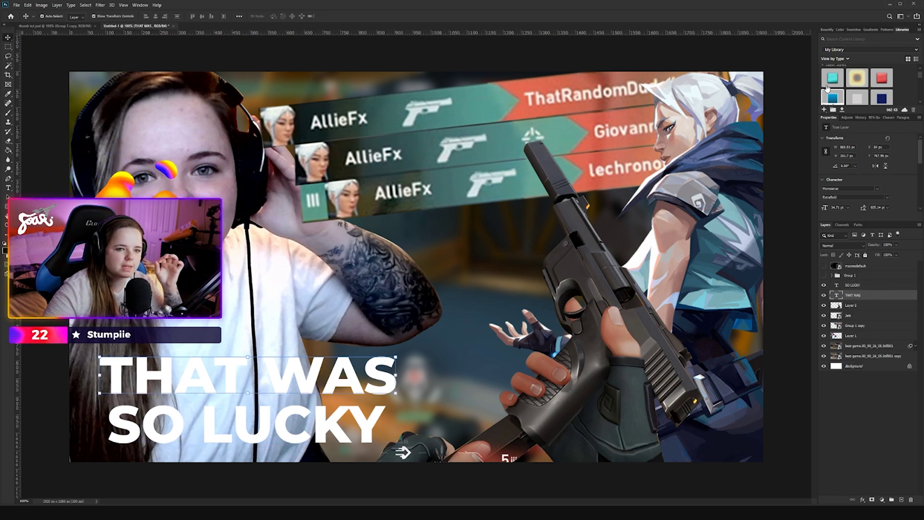
{"action": "left_click", "coordinate": [832, 77]}
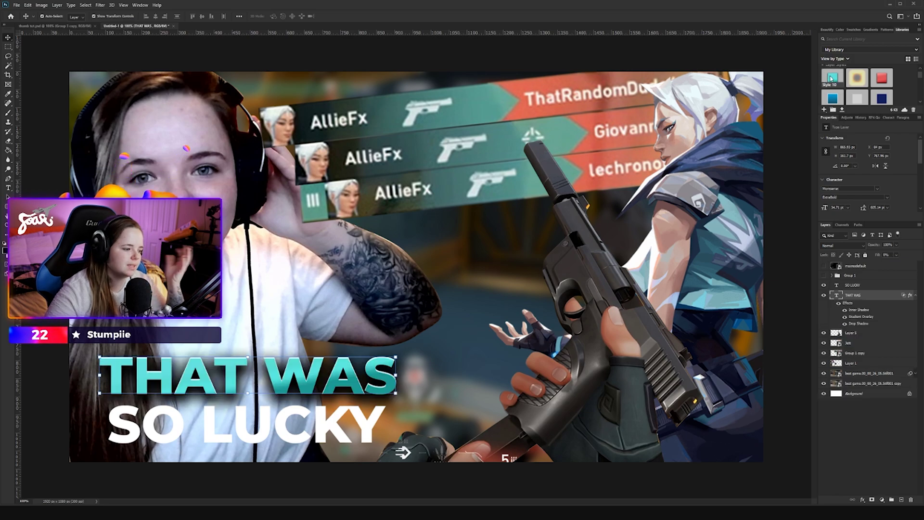
{"action": "left_click", "coordinate": [914, 295]}
Step: Apply the red library layer style Style 8 to the "SO LUCKY" text and collapse its effects list
{"action": "left_click", "coordinate": [861, 286]}
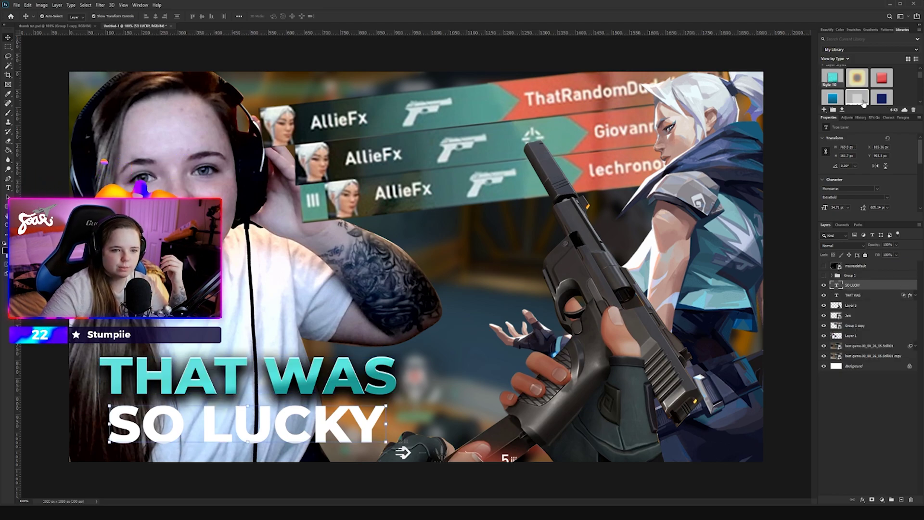
{"action": "left_click", "coordinate": [881, 78]}
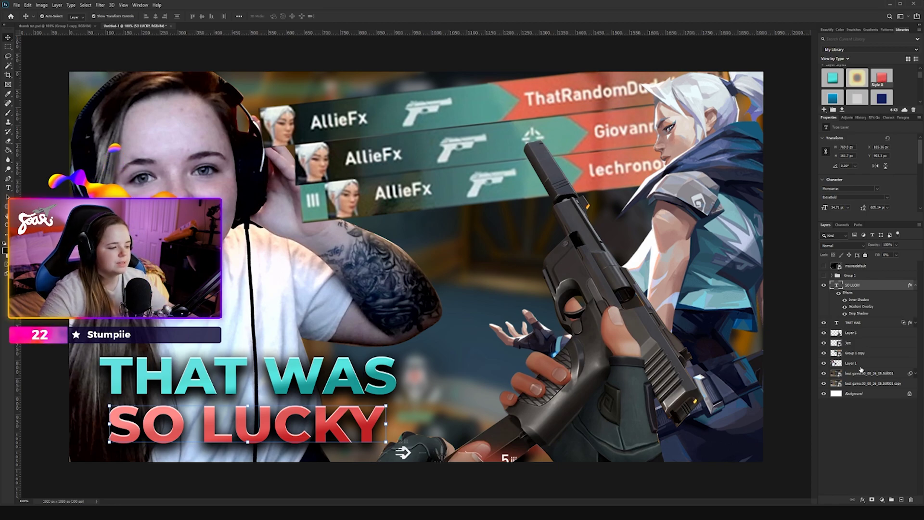
{"action": "left_click", "coordinate": [914, 286]}
{"action": "left_click", "coordinate": [915, 295]}
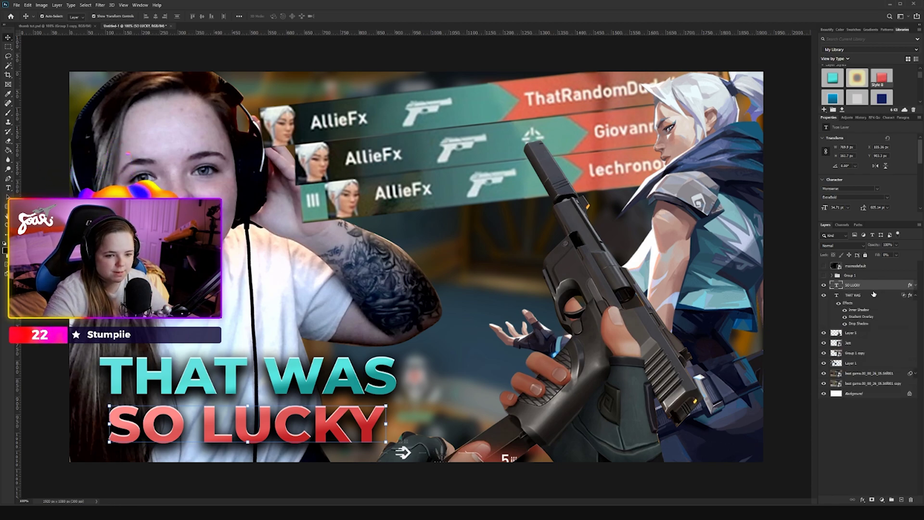
Step: Collapse the "THAT WAS" layer effects and move "SO LUCKY" slightly up and left, closer beneath "THAT WAS"
{"action": "left_click", "coordinate": [914, 295]}
{"action": "left_click", "coordinate": [861, 295], "text": "shift"}
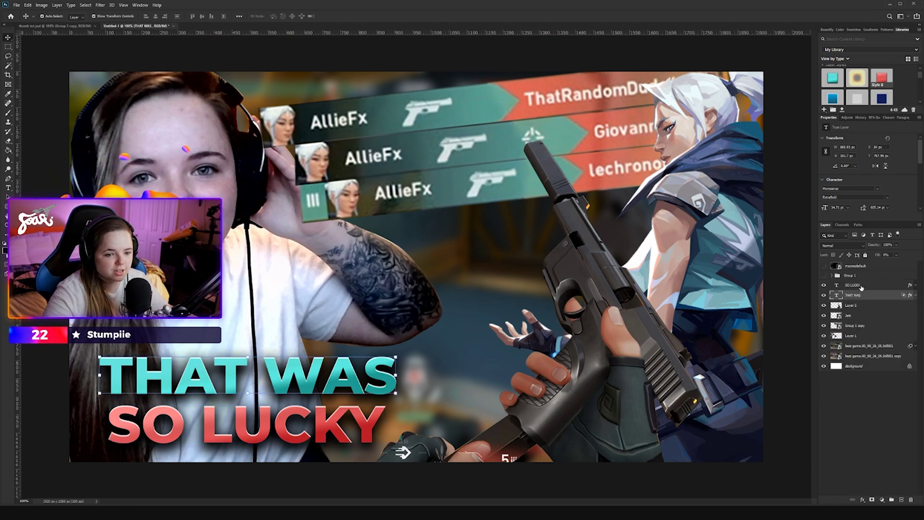
{"action": "key", "text": "ctrl+z"}
{"action": "key", "text": "ctrl+z"}
{"action": "mouse_move", "coordinate": [363, 430]}
{"action": "left_mouse_down"}
{"action": "mouse_move", "coordinate": [375, 411]}
{"action": "mouse_move", "coordinate": [375, 420]}
{"action": "left_mouse_up"}
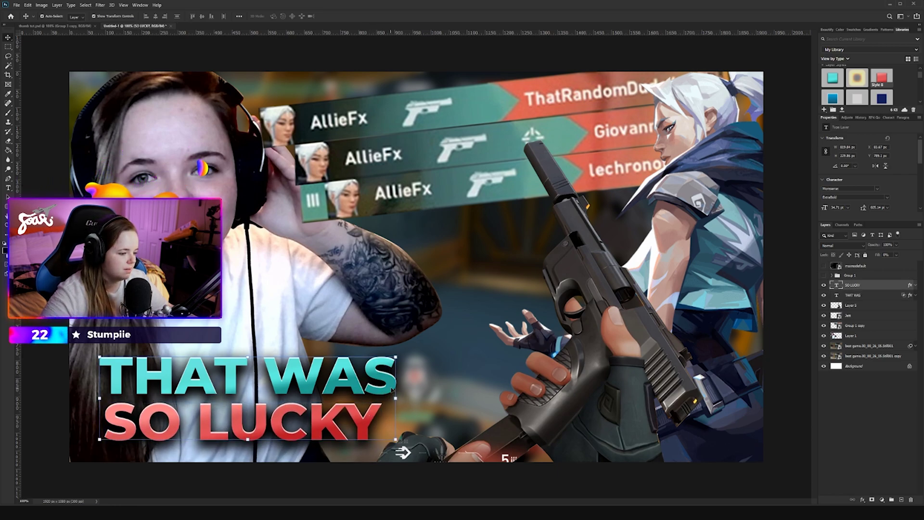
Step: Select both title lines and rotate them together slightly counterclockwise
{"action": "left_click", "coordinate": [388, 387], "text": "shift"}
{"action": "left_click_drag", "start_coordinate": [389, 386], "coordinate": [386, 364]}
{"action": "key", "text": "Return"}
Step: Add a white Inner Glow to the pistol layer, increase its size slightly, and toggle the effect to compare
{"action": "left_click", "coordinate": [875, 309]}
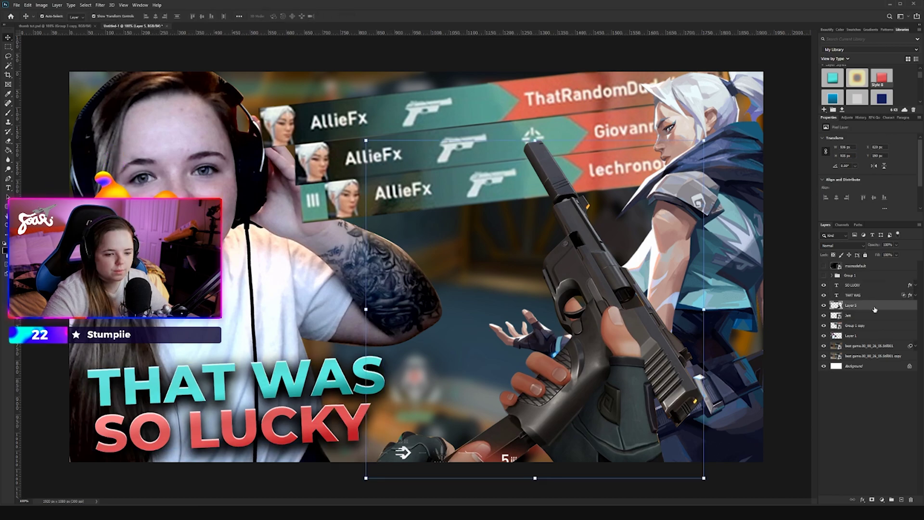
{"action": "double_click", "coordinate": [878, 307]}
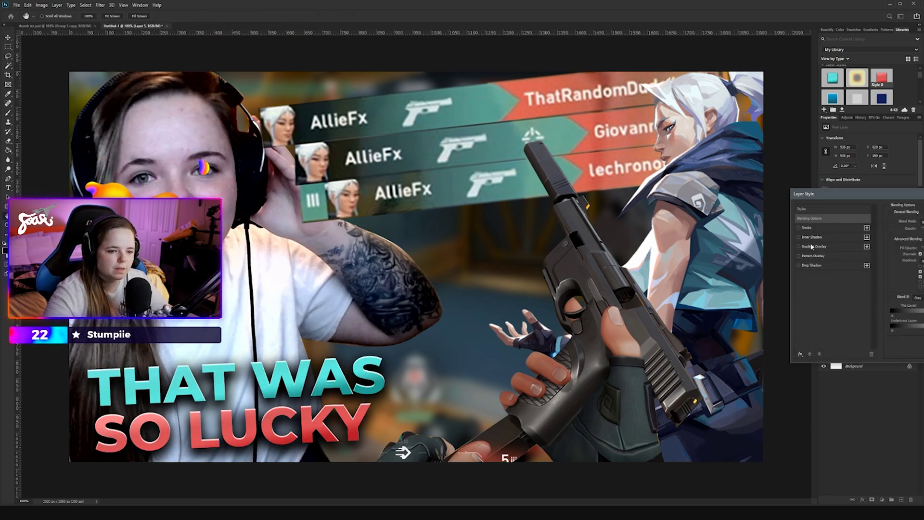
{"action": "left_click", "coordinate": [800, 354]}
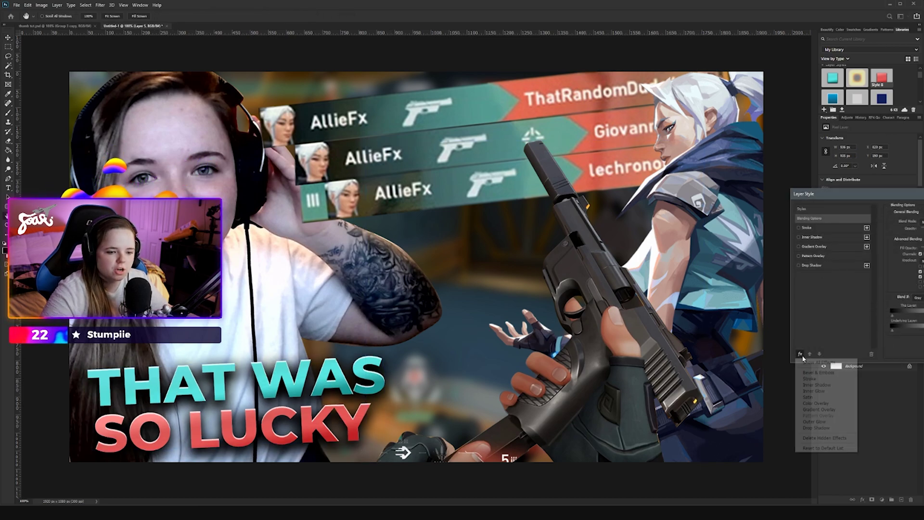
{"action": "left_click", "coordinate": [818, 388]}
{"action": "left_click", "coordinate": [919, 221]}
{"action": "left_click", "coordinate": [918, 318]}
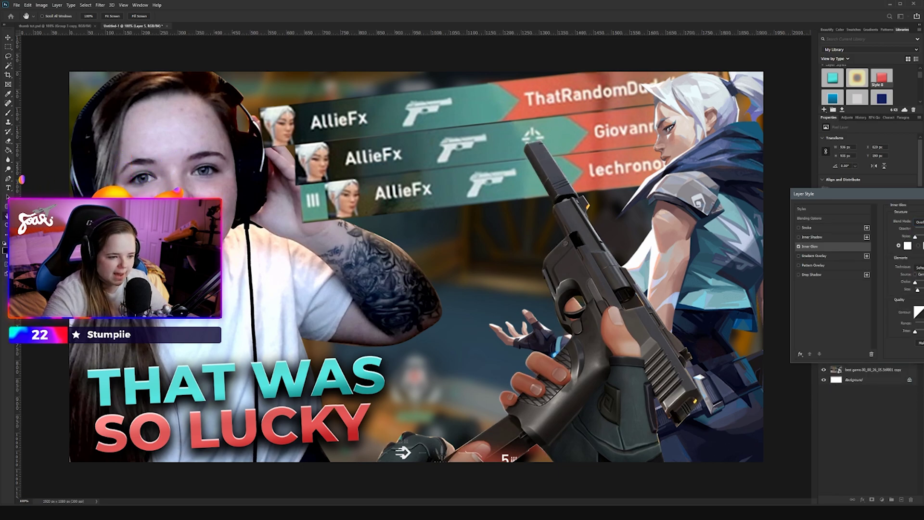
{"action": "left_click_drag", "start_coordinate": [918, 290], "coordinate": [921, 290]}
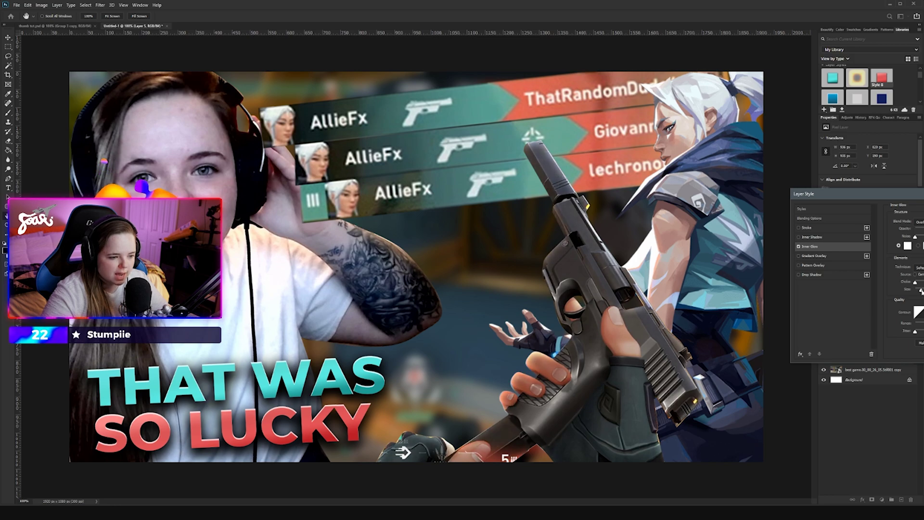
{"action": "left_click", "coordinate": [798, 246]}
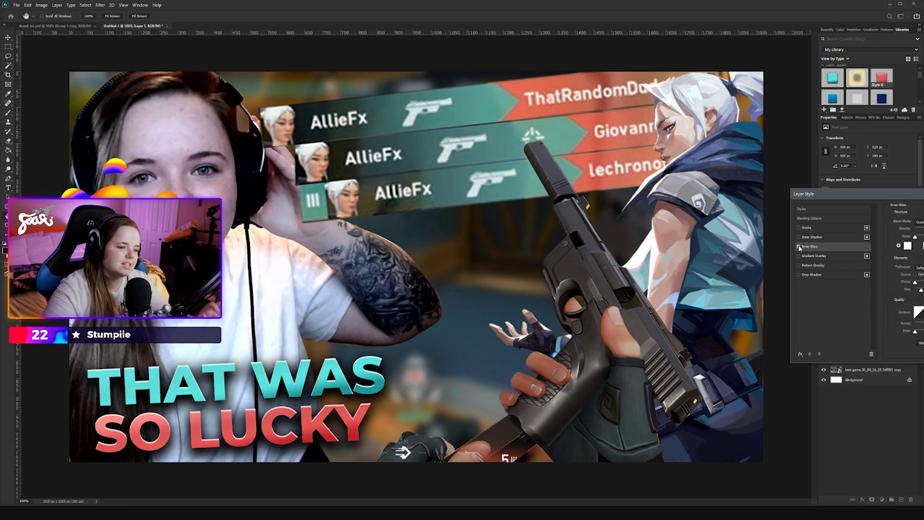
{"action": "left_click", "coordinate": [798, 246]}
Step: Add a Drop Shadow to the pistol layer, adjust its size, and collapse the layer's effects list
{"action": "left_click", "coordinate": [821, 276]}
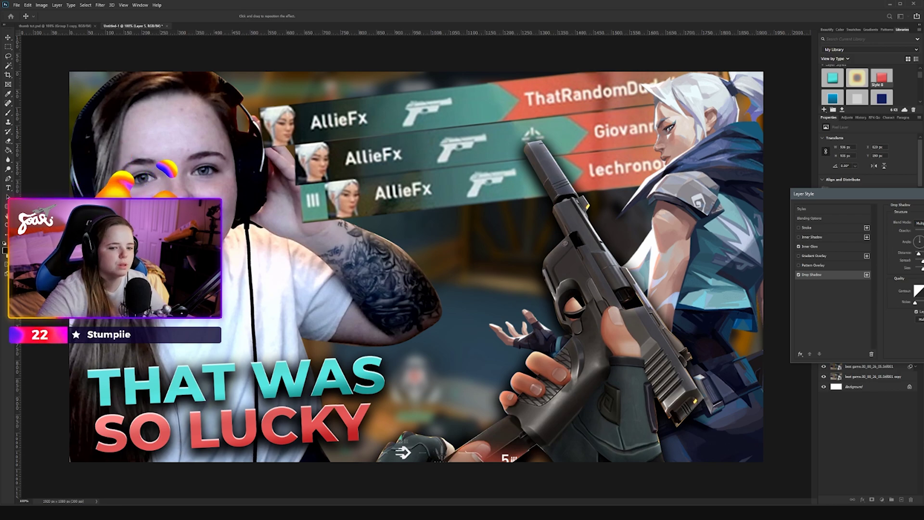
{"action": "left_click_drag", "start_coordinate": [922, 267], "coordinate": [923, 268]}
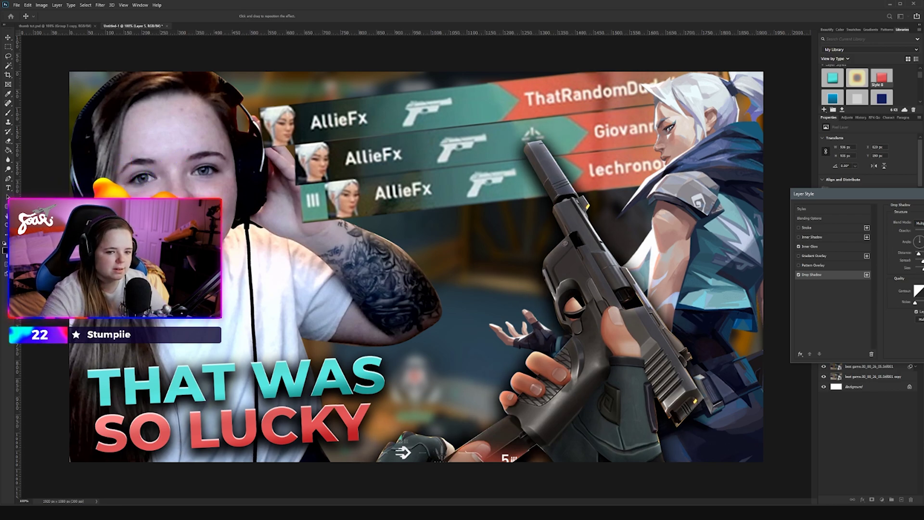
{"action": "key", "text": "Return"}
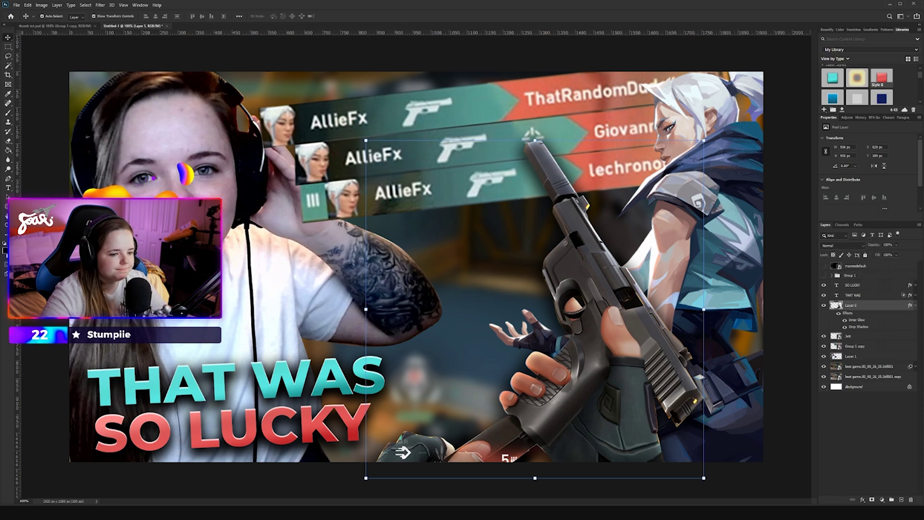
{"action": "left_click", "coordinate": [914, 305]}
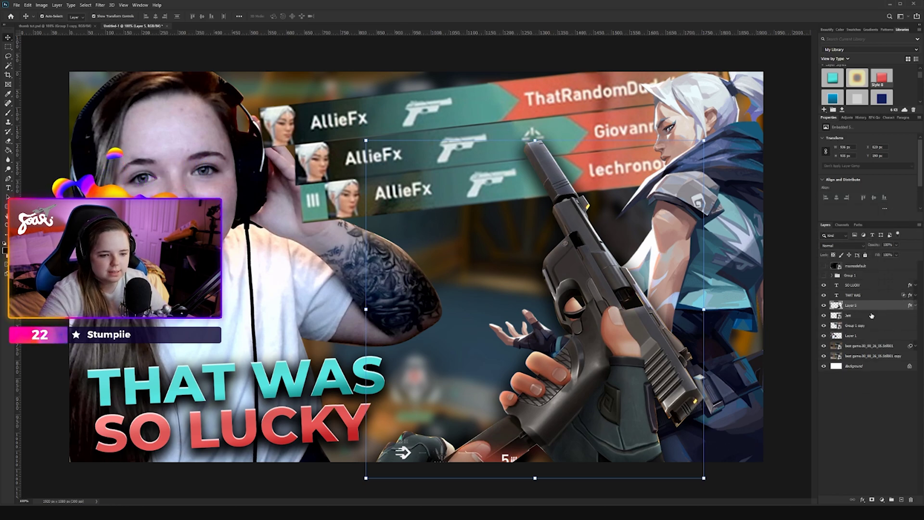
Step: Apply a Drop Shadow to the Jett layer and collapse its effects list
{"action": "left_click", "coordinate": [870, 326]}
{"action": "left_click", "coordinate": [866, 316]}
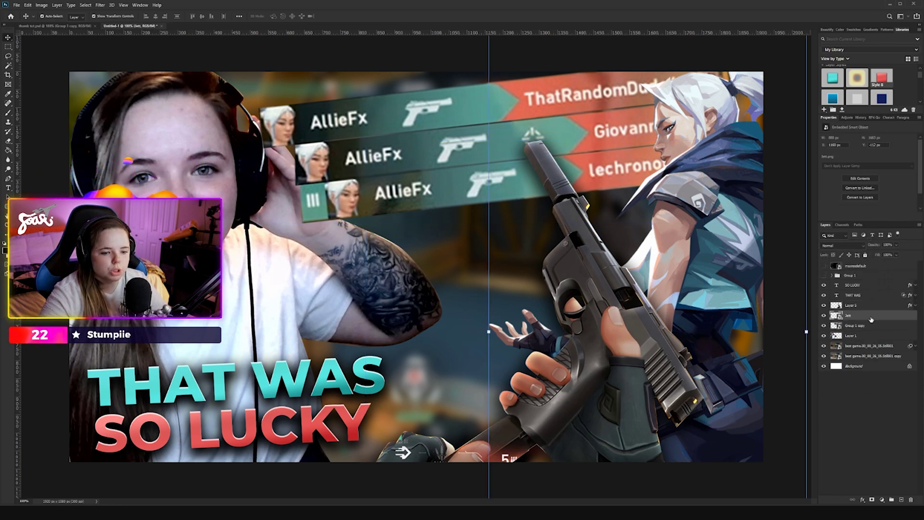
{"action": "double_click", "coordinate": [874, 320]}
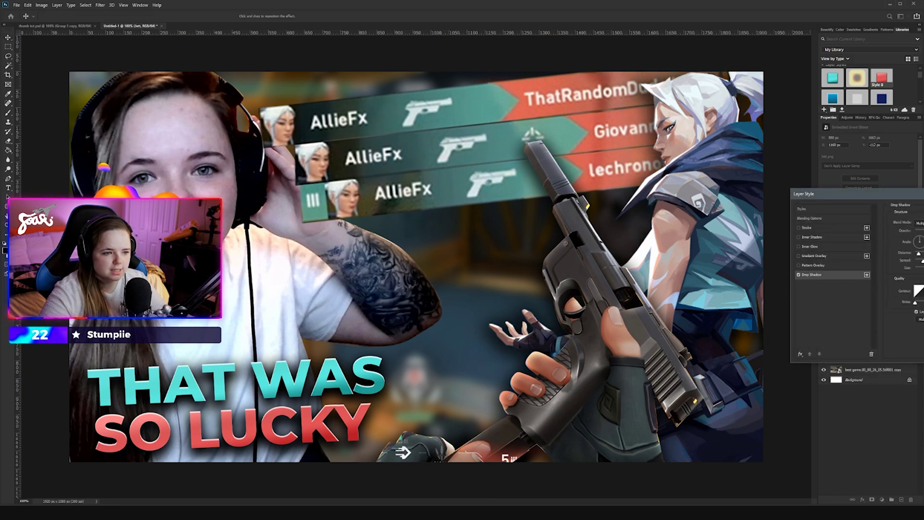
{"action": "key", "text": "Return"}
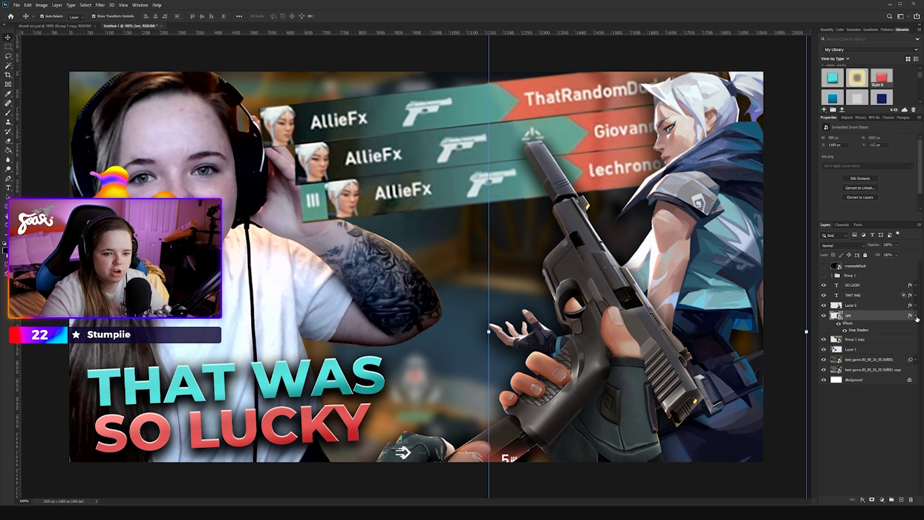
{"action": "left_click", "coordinate": [916, 318]}
Step: Give the enlarged kill feed layer a white Inner Glow and a Drop Shadow, and collapse its effects list
{"action": "left_click", "coordinate": [878, 329]}
{"action": "double_click", "coordinate": [878, 331]}
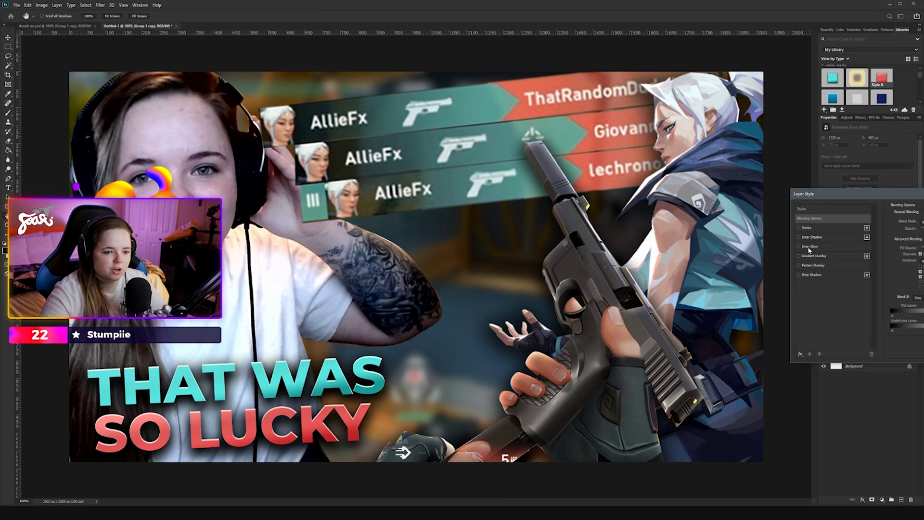
{"action": "left_click", "coordinate": [809, 247]}
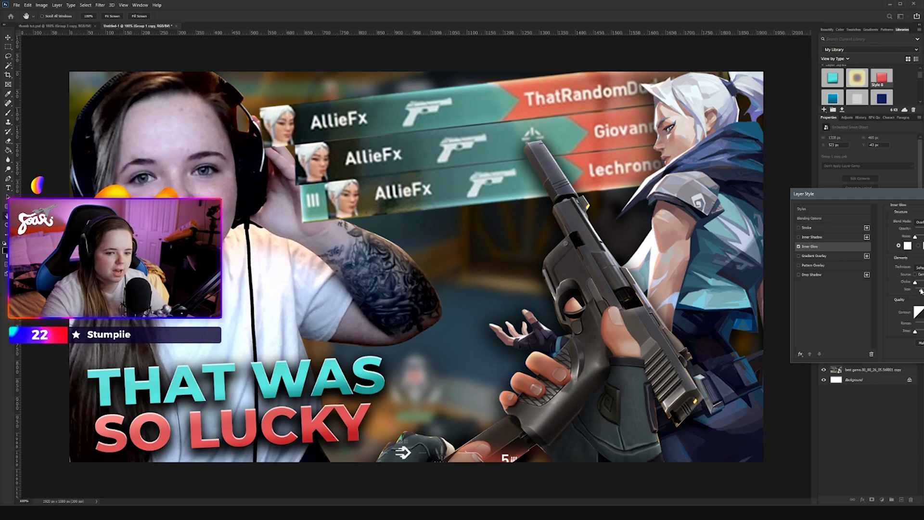
{"action": "left_click_drag", "start_coordinate": [920, 289], "coordinate": [921, 290]}
{"action": "left_click", "coordinate": [813, 274]}
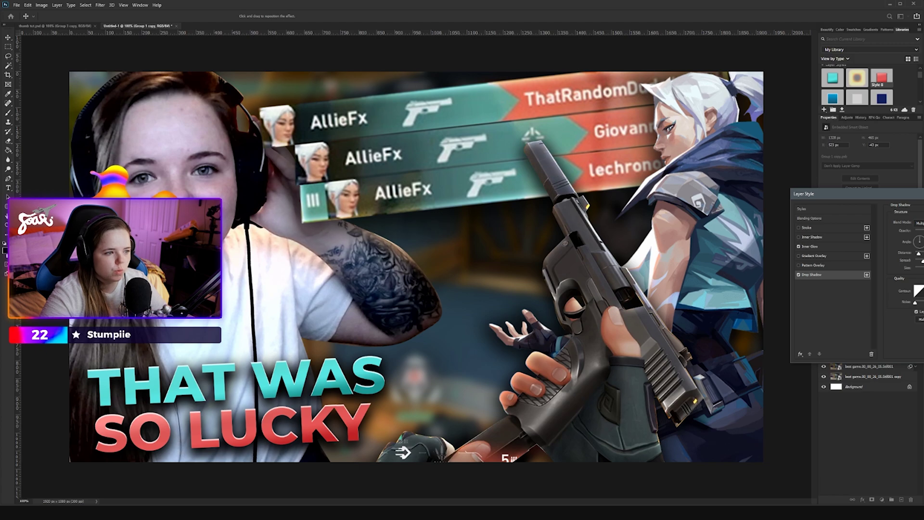
{"action": "key", "text": "Return"}
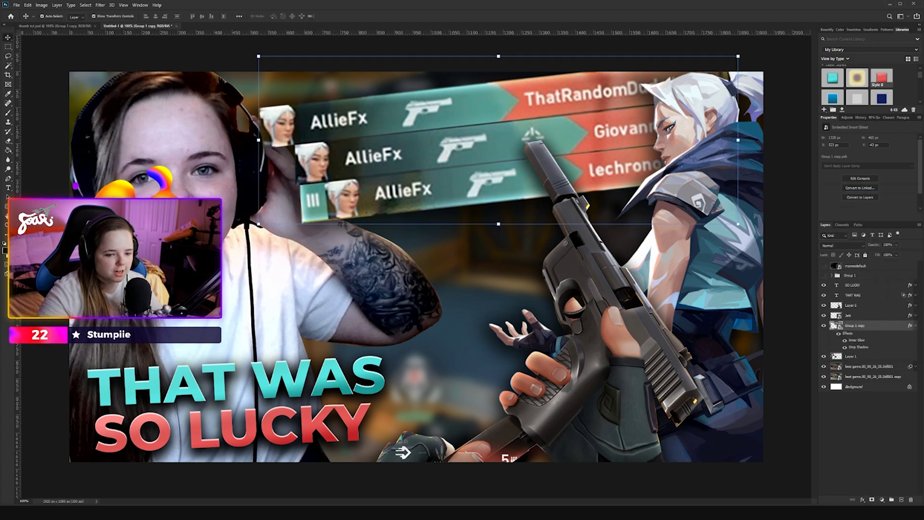
{"action": "left_click", "coordinate": [914, 325]}
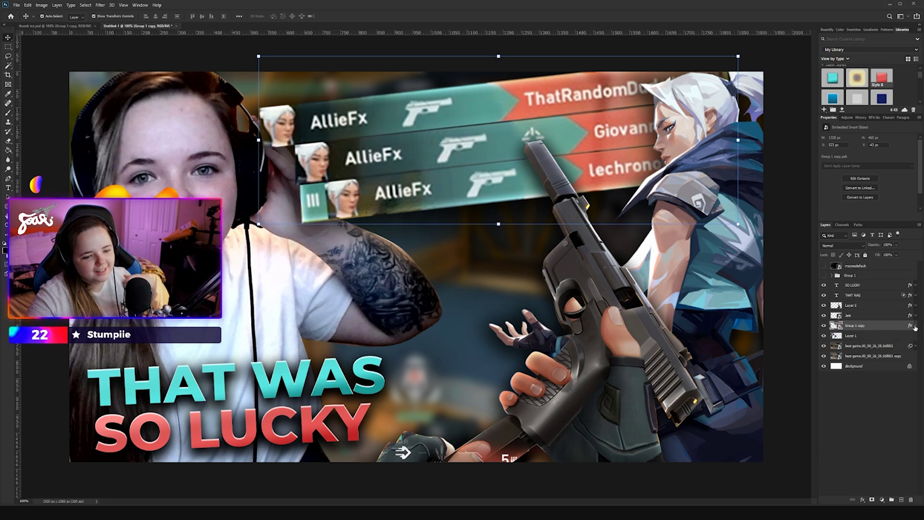
Step: Add a Drop Shadow and a Stroke to the webcam cut-out layer
{"action": "left_click", "coordinate": [882, 336]}
{"action": "double_click", "coordinate": [870, 336]}
{"action": "left_click", "coordinate": [818, 275]}
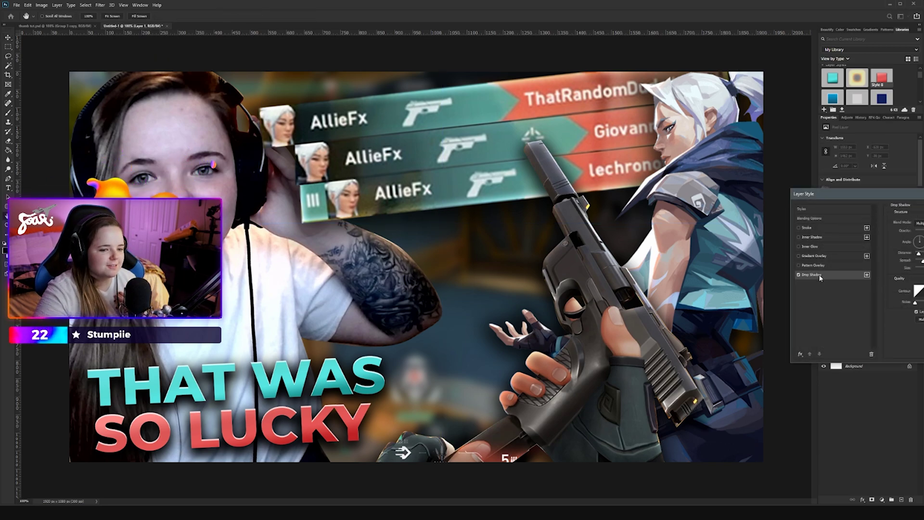
{"action": "left_click", "coordinate": [814, 228]}
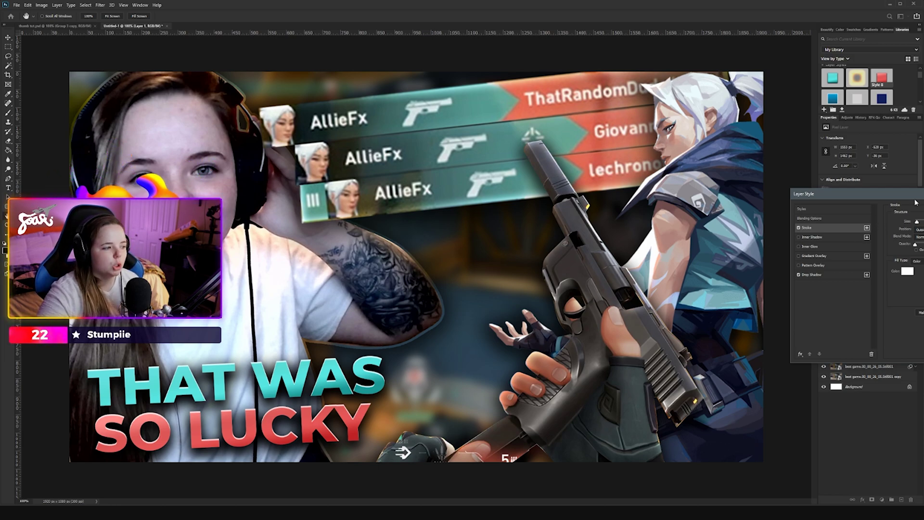
{"action": "key", "text": "Return"}
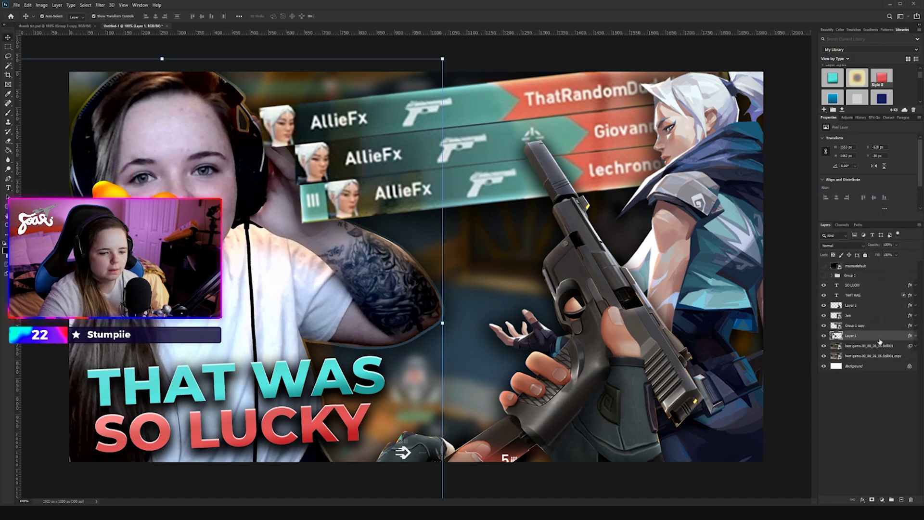
Step: Retouch blemishes on the webcam cut-out's forehead using the Spot Healing Brush with a much smaller brush
{"action": "left_click", "coordinate": [9, 103]}
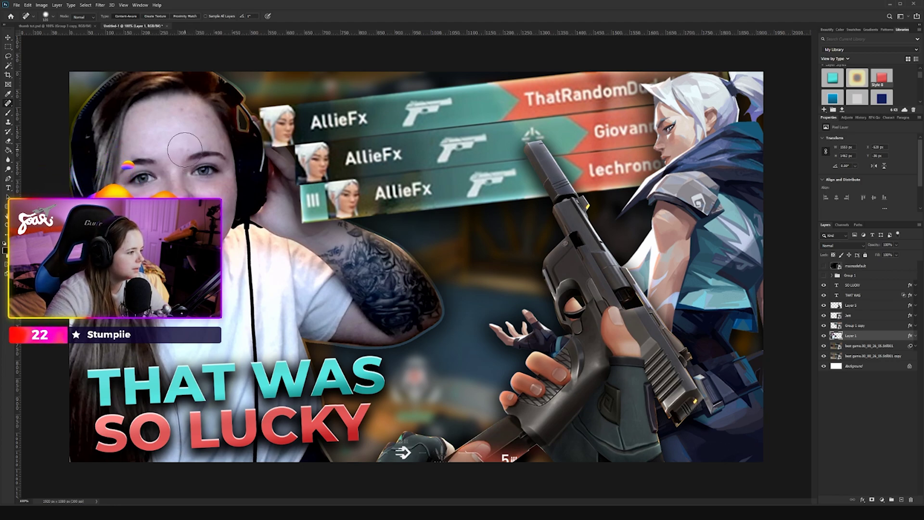
{"action": "key", "text": "bracketleft"}
{"action": "key", "text": "bracketleft"}
{"action": "key", "text": "bracketleft"}
{"action": "key", "text": "bracketleft"}
{"action": "key", "text": "bracketleft"}
{"action": "key", "text": "bracketleft"}
{"action": "key", "text": "bracketleft"}
{"action": "key", "text": "bracketleft"}
{"action": "key", "text": "bracketleft"}
{"action": "key", "text": "bracketleft"}
{"action": "key", "text": "bracketleft"}
{"action": "key", "text": "bracketleft"}
{"action": "left_click_drag", "start_coordinate": [175, 117], "coordinate": [182, 108]}
{"action": "left_click", "coordinate": [206, 116]}
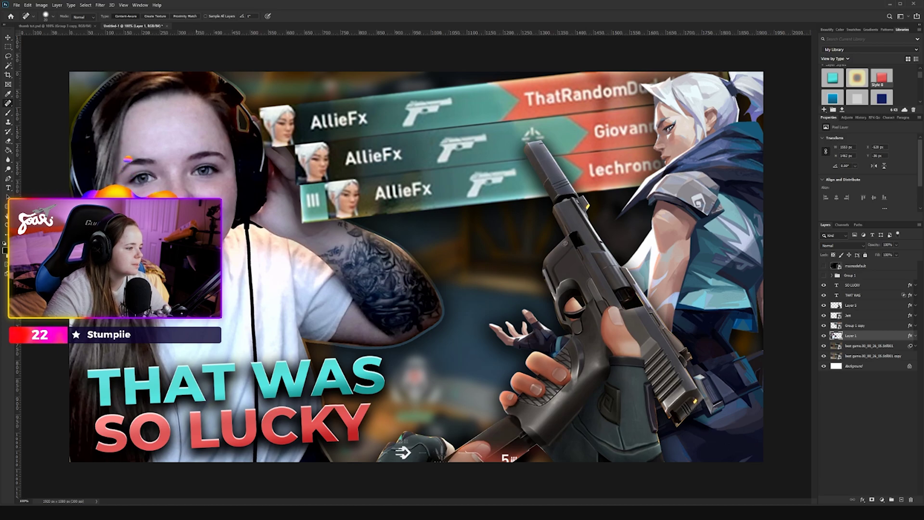
Step: Show the speed-lines image layer at the top of the stack and set its blend mode to Screen
{"action": "left_click", "coordinate": [842, 268]}
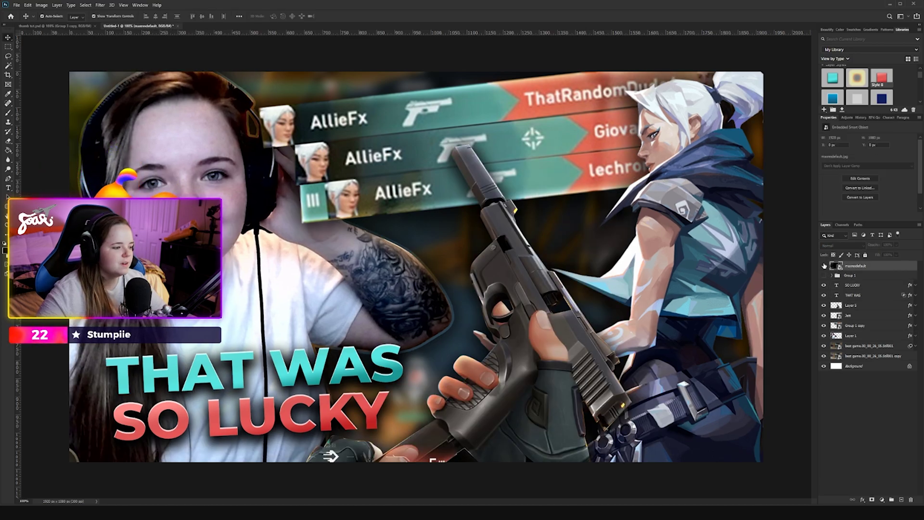
{"action": "left_click", "coordinate": [824, 265]}
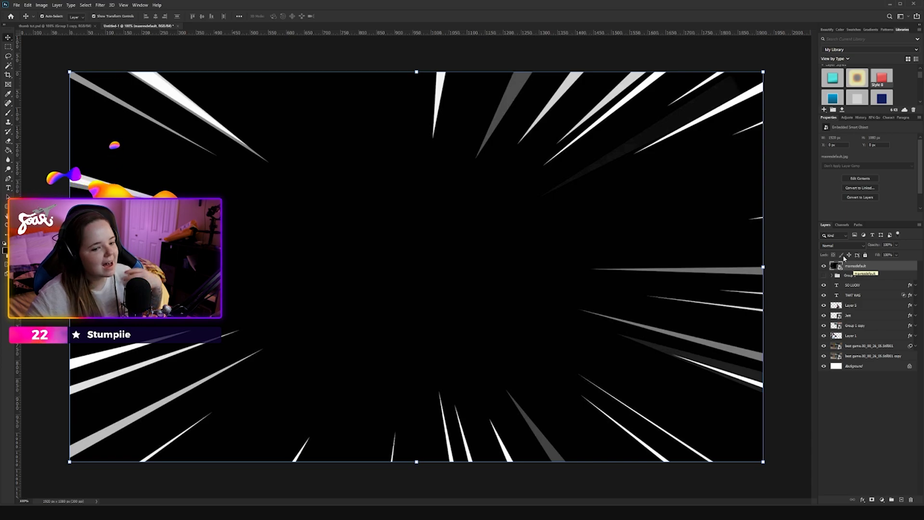
{"action": "left_click", "coordinate": [836, 247]}
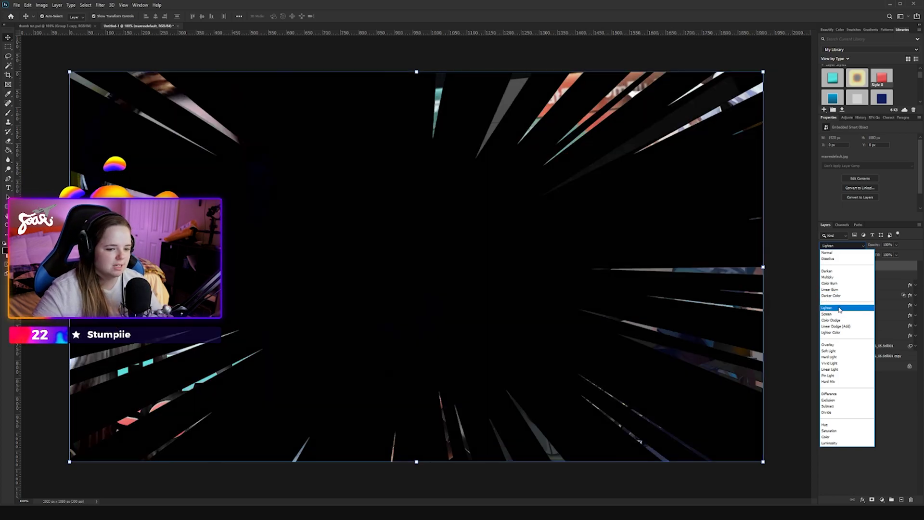
{"action": "left_click", "coordinate": [830, 314]}
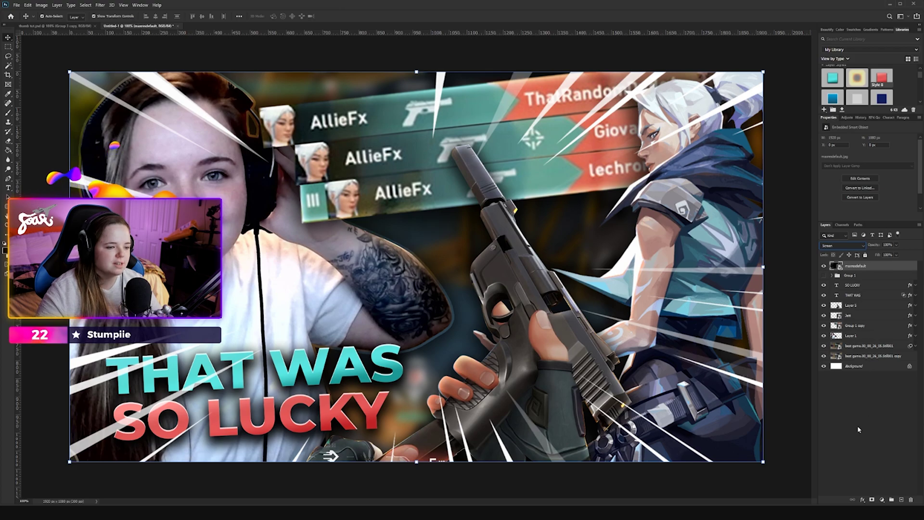
Step: Rasterize the speed-lines layer and erase the lines crossing the "THAT WAS SO LUCKY" title
{"action": "right_click", "coordinate": [873, 323]}
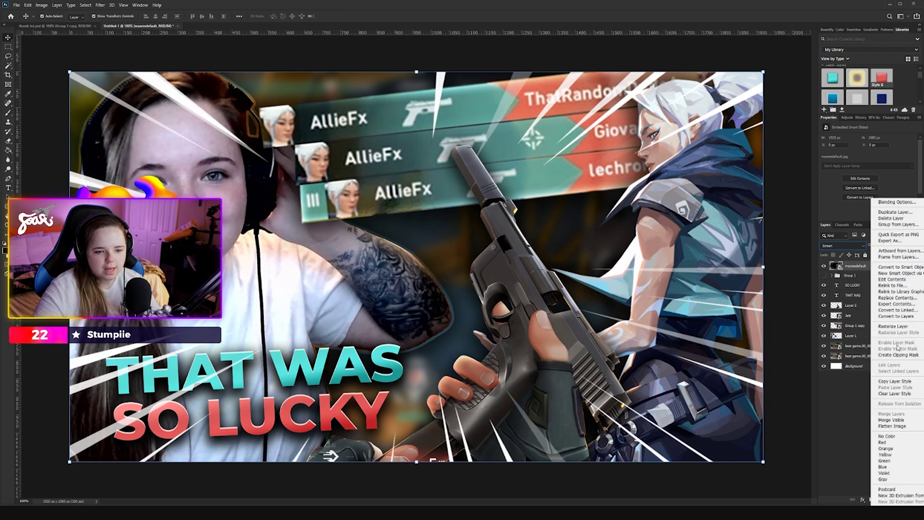
{"action": "left_click", "coordinate": [890, 326]}
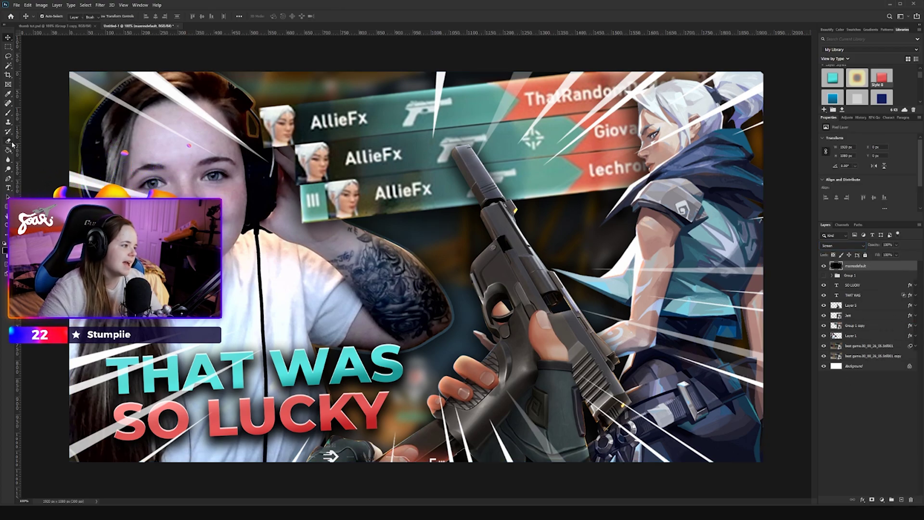
{"action": "key", "text": "e"}
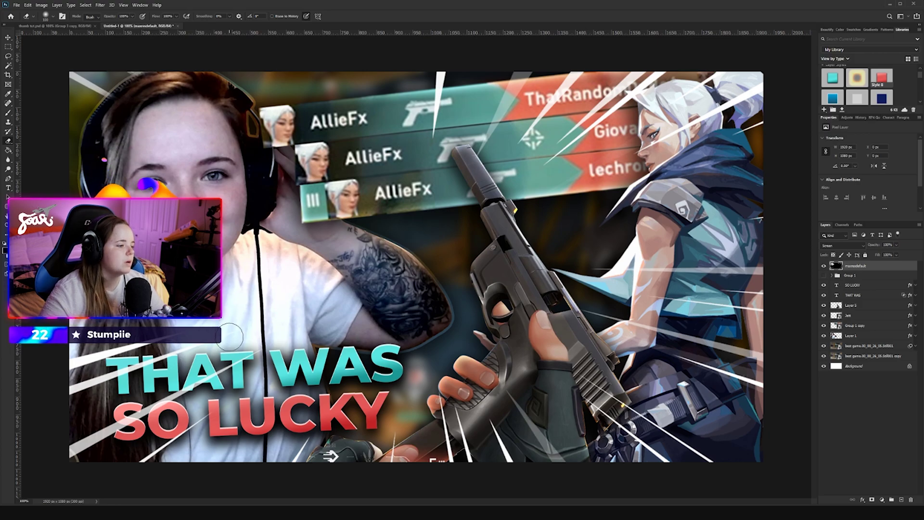
{"action": "left_click_drag", "start_coordinate": [255, 353], "coordinate": [31, 477]}
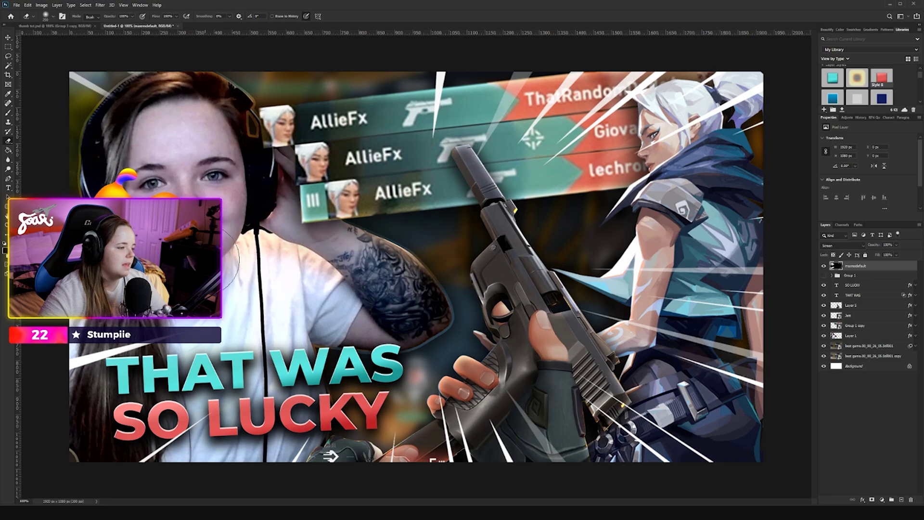
Step: Soften the speed lines around the "THAT WAS" title with the Eraser at reduced opacity, and restore the Eraser's opacity to 100%
{"action": "left_click", "coordinate": [133, 17]}
{"action": "left_click_drag", "start_coordinate": [136, 25], "coordinate": [115, 26]}
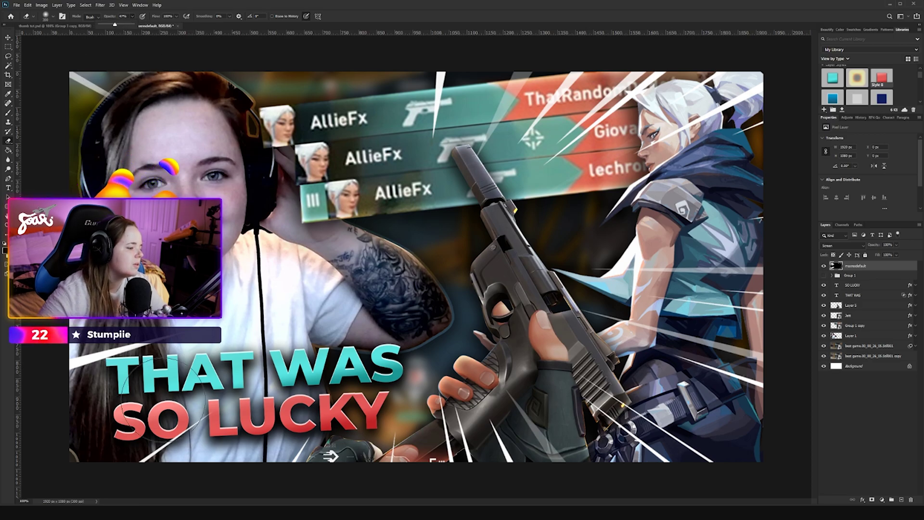
{"action": "left_click", "coordinate": [170, 357]}
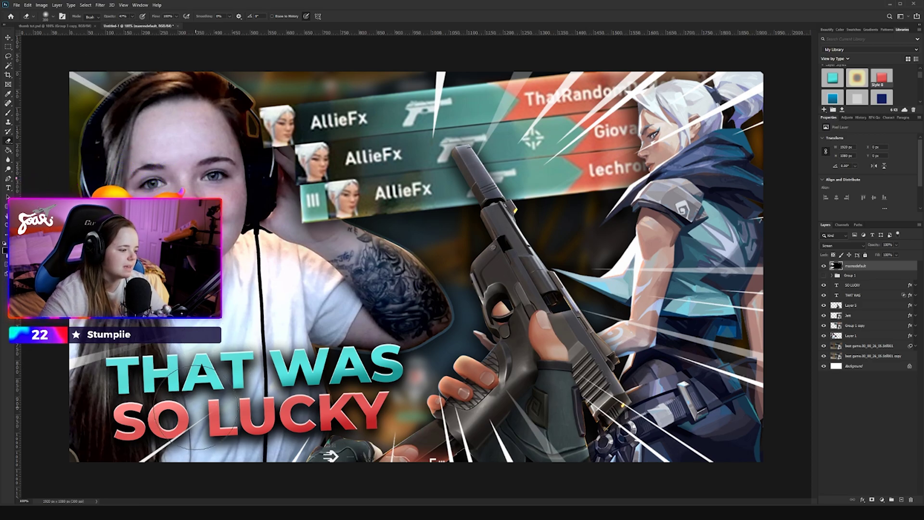
{"action": "key", "text": "0"}
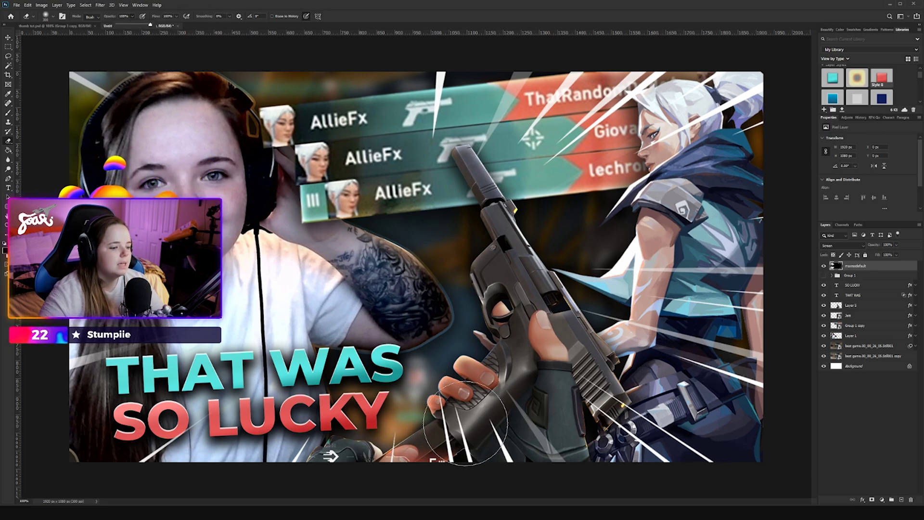
Step: Move the speed-lines layer directly below the Jett layer and erase the lines crossing the red end of the kill feed
{"action": "left_click_drag", "start_coordinate": [854, 265], "coordinate": [866, 320]}
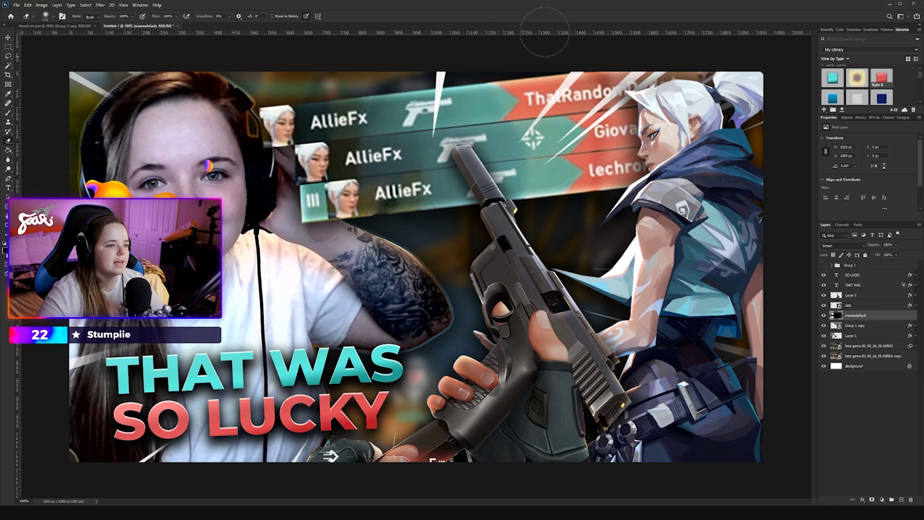
{"action": "left_click_drag", "start_coordinate": [542, 149], "coordinate": [630, 96]}
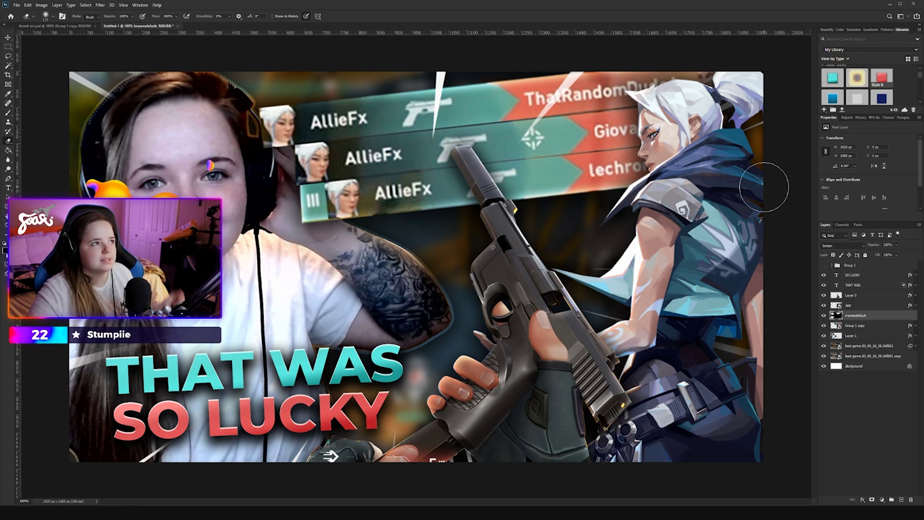
Step: Duplicate all layers from Group 1 down to Background and merge the copies into one layer
{"action": "left_click", "coordinate": [888, 369]}
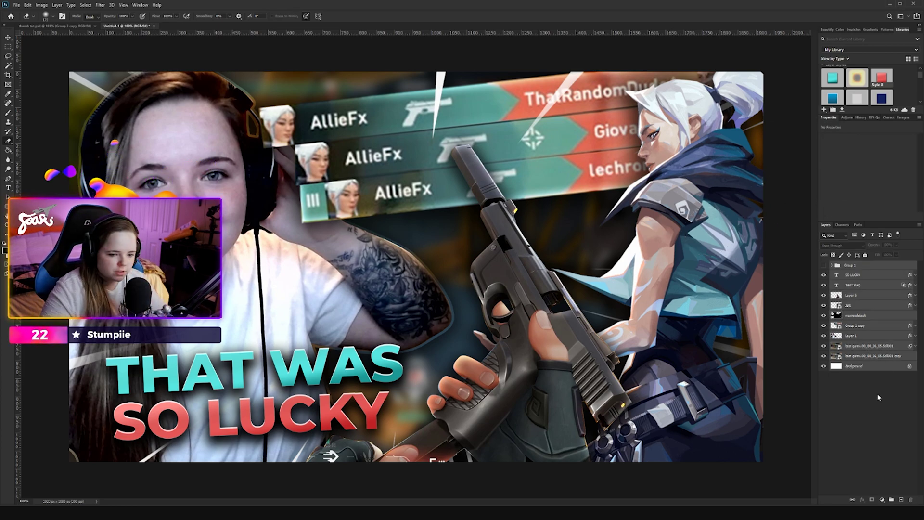
{"action": "left_click", "coordinate": [866, 267]}
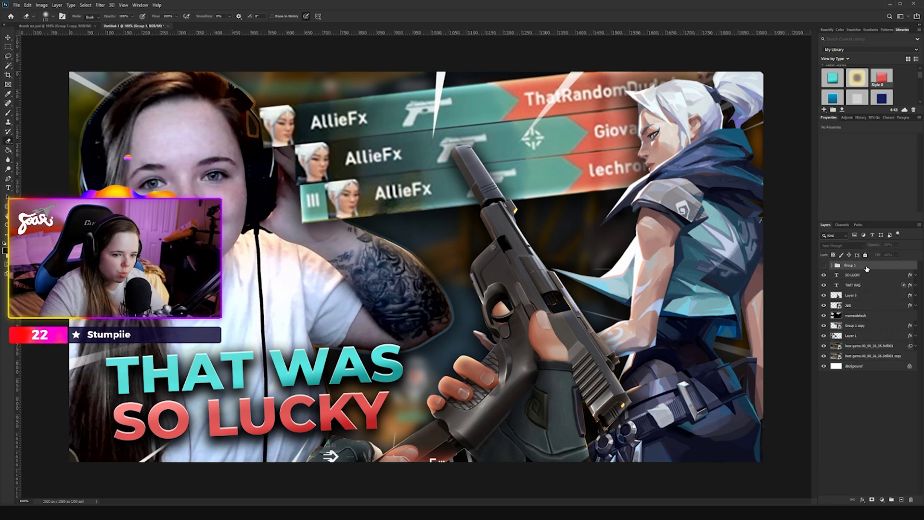
{"action": "left_click", "coordinate": [866, 367], "text": "shift"}
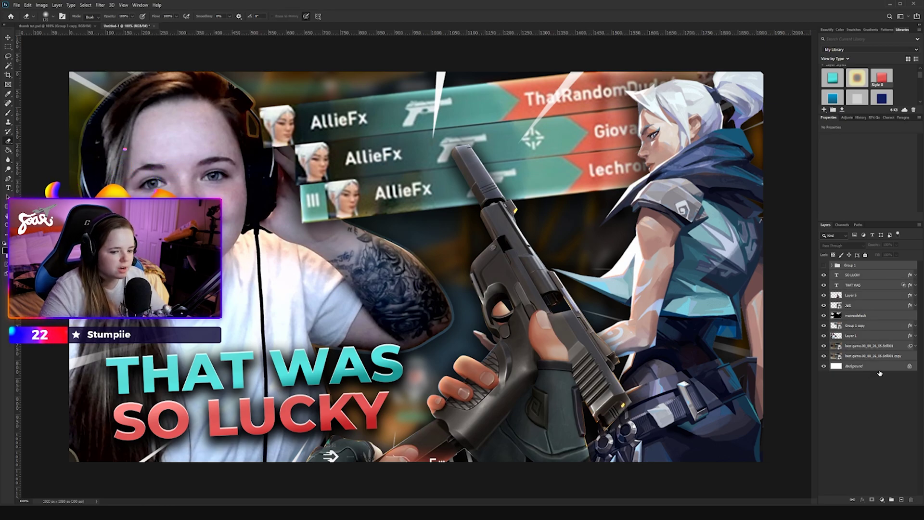
{"action": "key", "text": "ctrl+j"}
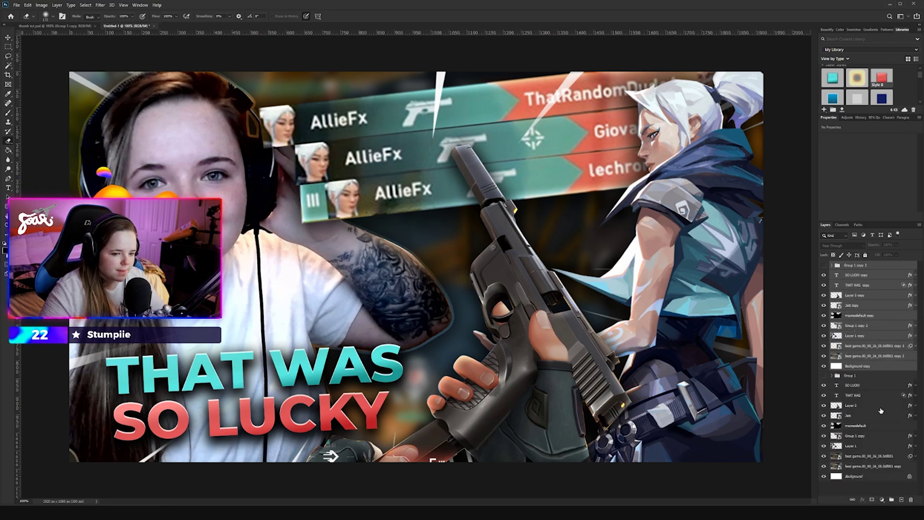
{"action": "right_click", "coordinate": [873, 348]}
{"action": "left_click", "coordinate": [898, 257]}
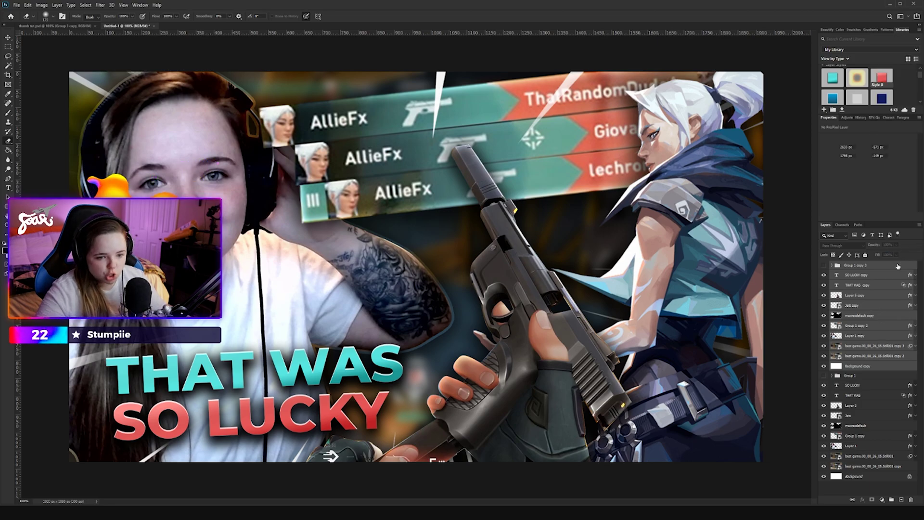
Step: Hide all the original layers beneath the merged copy, leaving only the merged layer visible
{"action": "left_click", "coordinate": [823, 285]}
{"action": "left_click", "coordinate": [823, 295]}
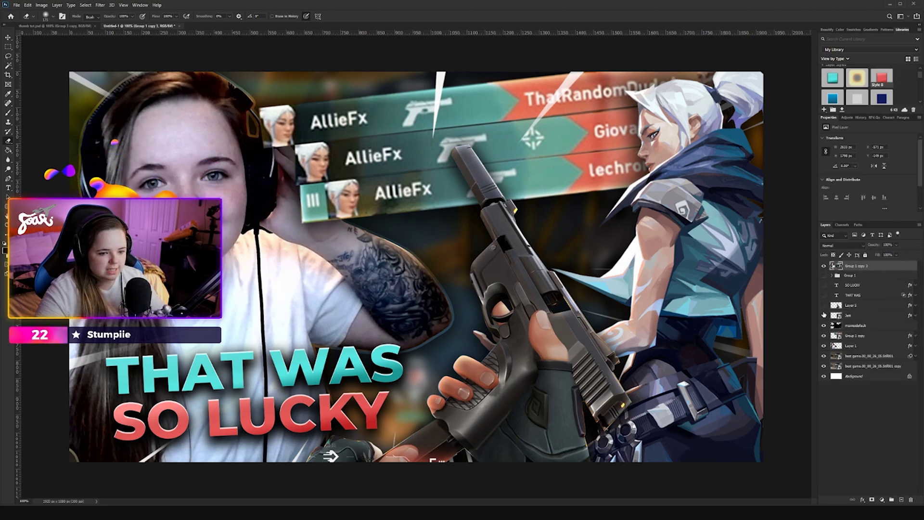
{"action": "left_click_drag", "start_coordinate": [823, 314], "coordinate": [824, 331]}
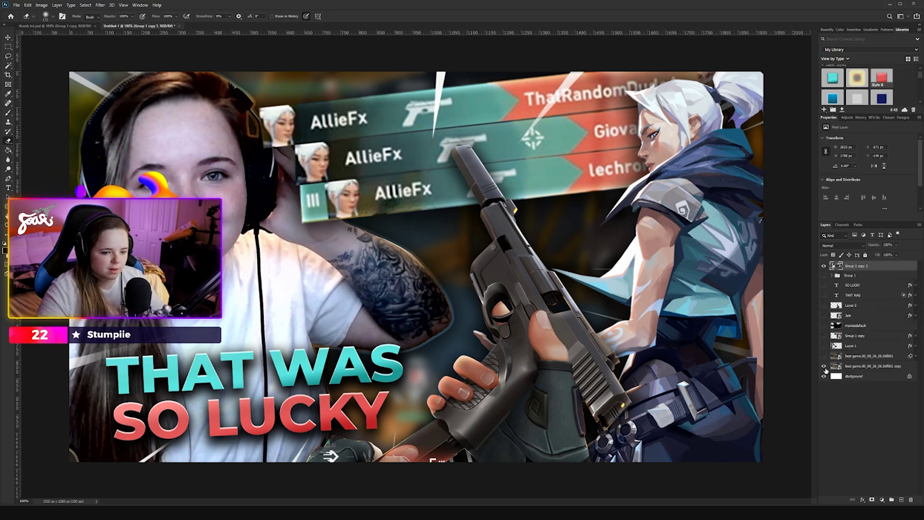
{"action": "left_click_drag", "start_coordinate": [826, 370], "coordinate": [824, 377]}
{"action": "left_click", "coordinate": [824, 265]}
{"action": "left_click", "coordinate": [823, 266]}
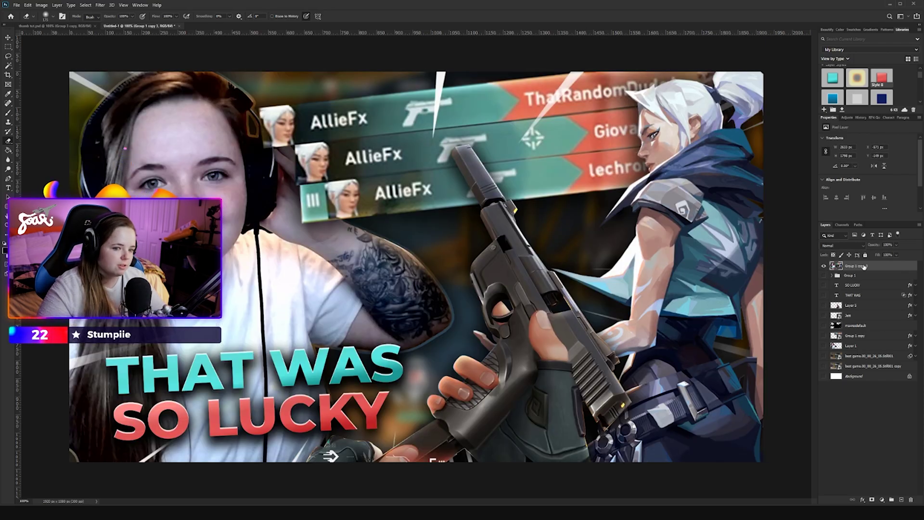
Step: Crop to the existing canvas bounds with Delete Cropped Pixels to trim the merged layer's overhanging edges
{"action": "left_click", "coordinate": [8, 75]}
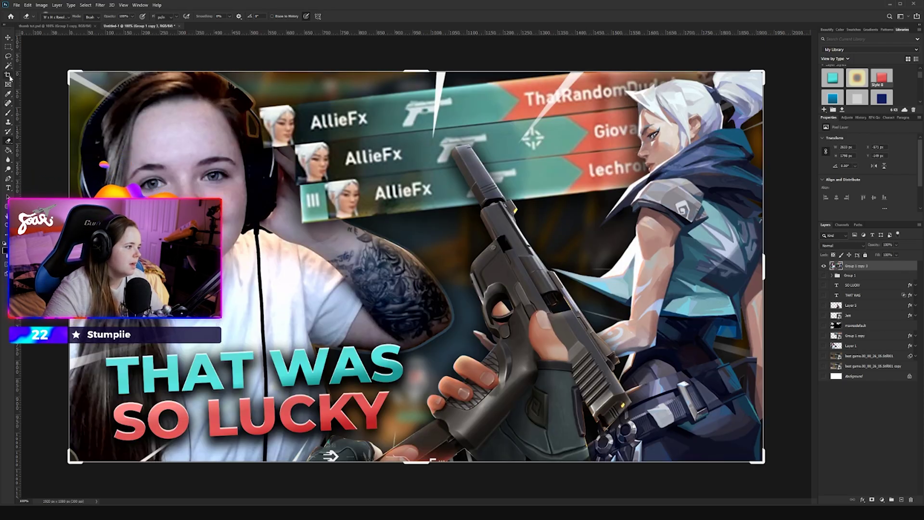
{"action": "left_click", "coordinate": [211, 132]}
{"action": "key", "text": "Return"}
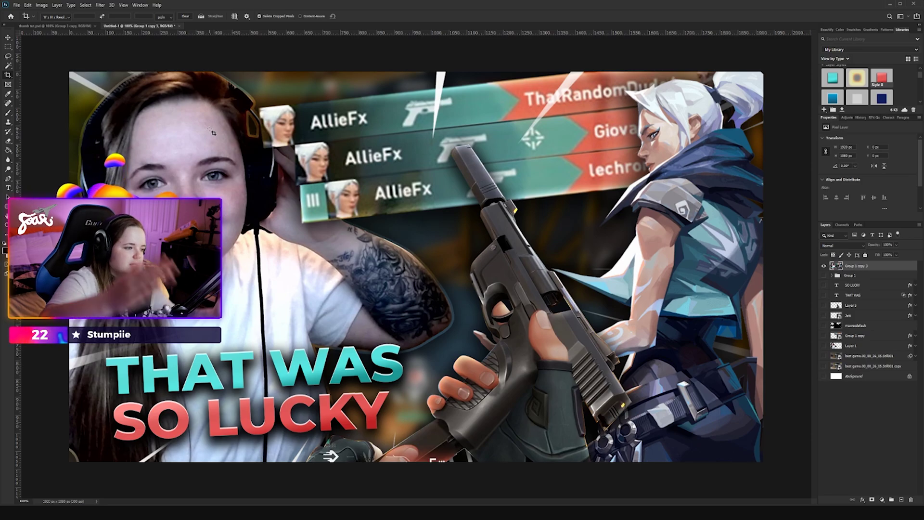
{"action": "left_click", "coordinate": [215, 128]}
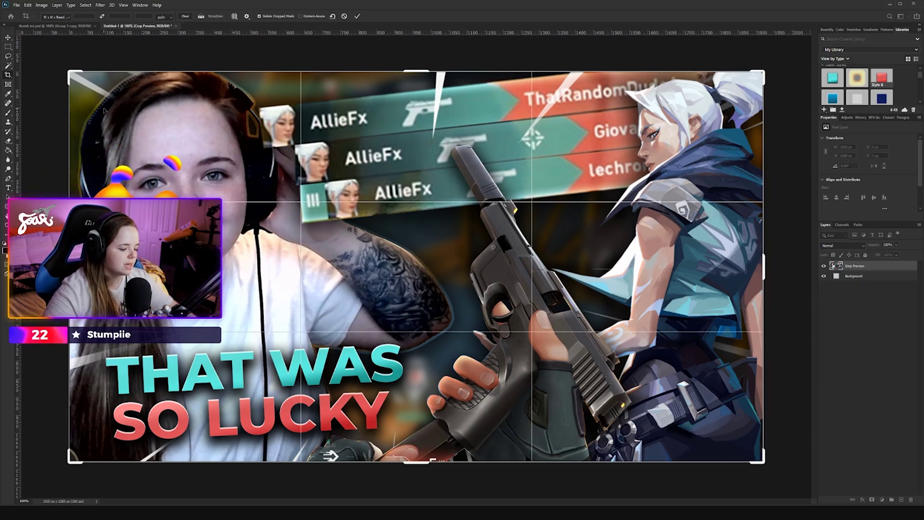
{"action": "key", "text": "Return"}
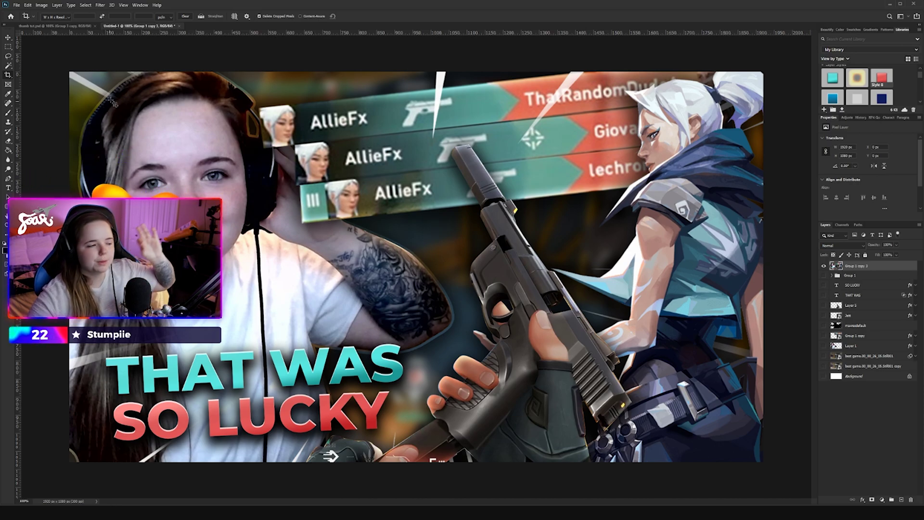
Step: Apply a Magic Bullet Looks filter to the merged layer with Chromatic Aberration, Anamorphic Flare, Lens Distortion and Color Reversal
{"action": "left_click", "coordinate": [100, 5]}
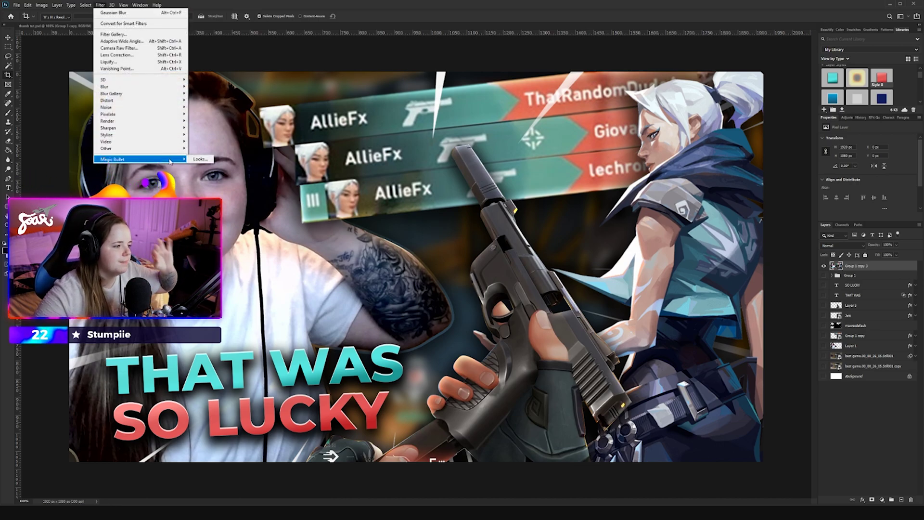
{"action": "left_click", "coordinate": [195, 159]}
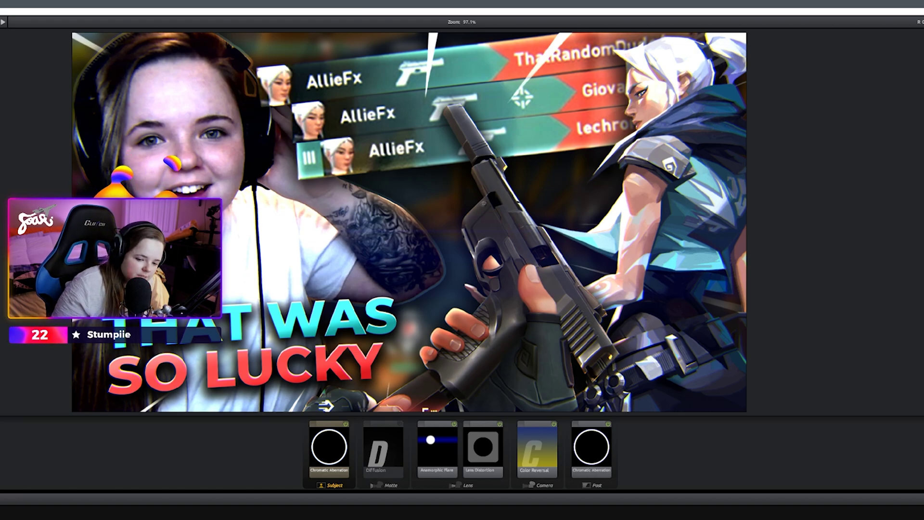
{"action": "key", "text": "Return"}
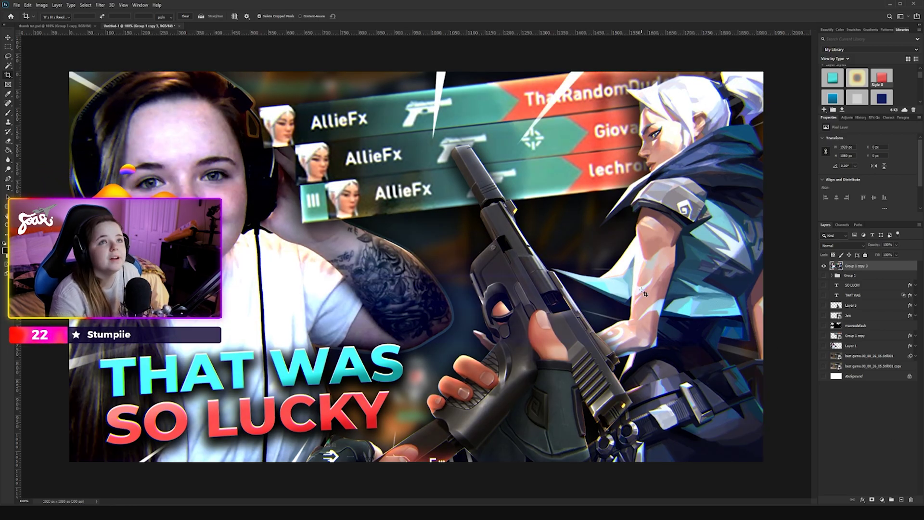
{"action": "key", "text": "ctrl+minus"}
{"action": "key", "text": "ctrl+minus"}
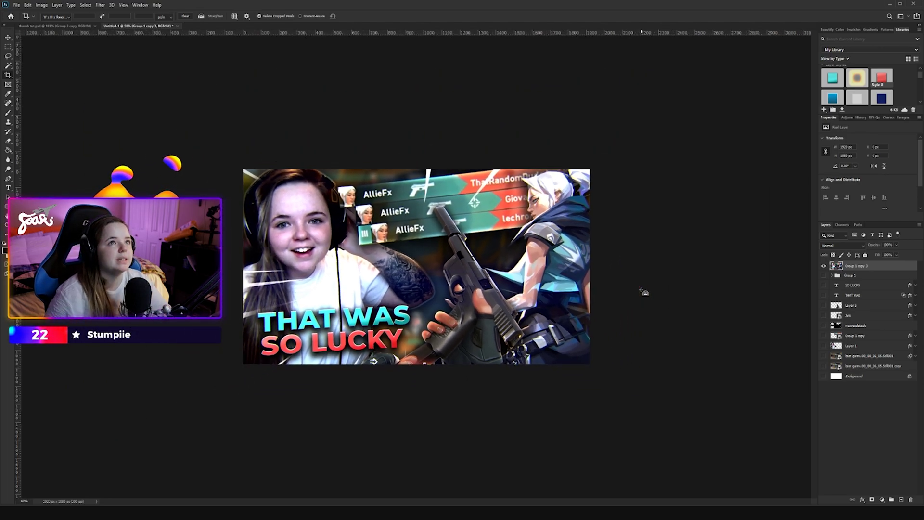
{"action": "key", "text": "ctrl+plus"}
{"action": "key", "text": "ctrl+plus"}
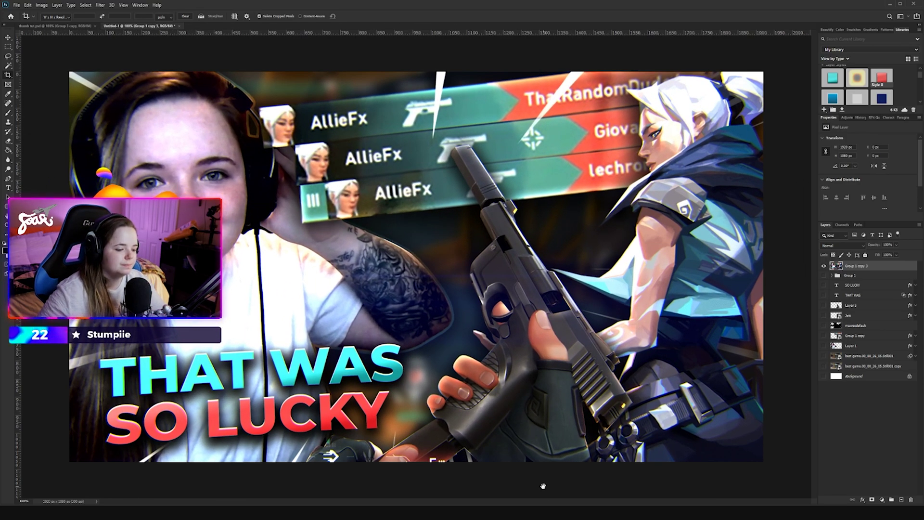
{"action": "key", "text": "ctrl+minus"}
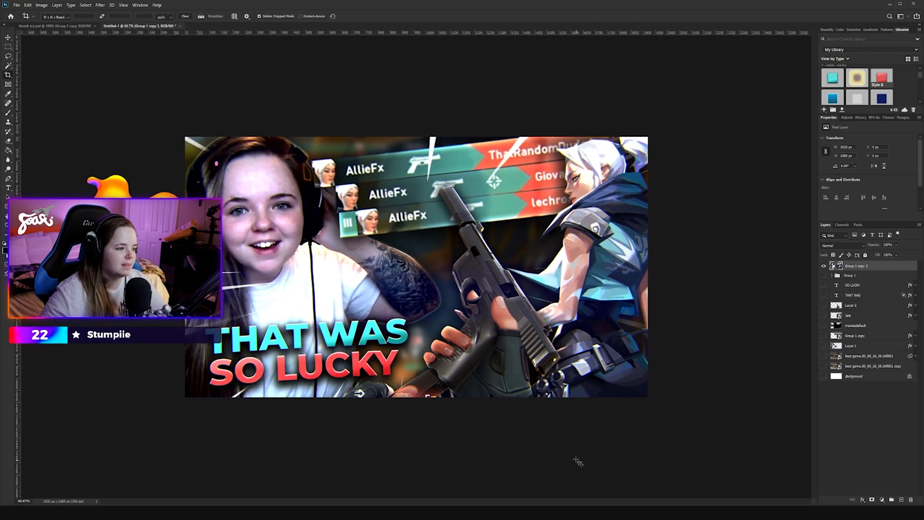